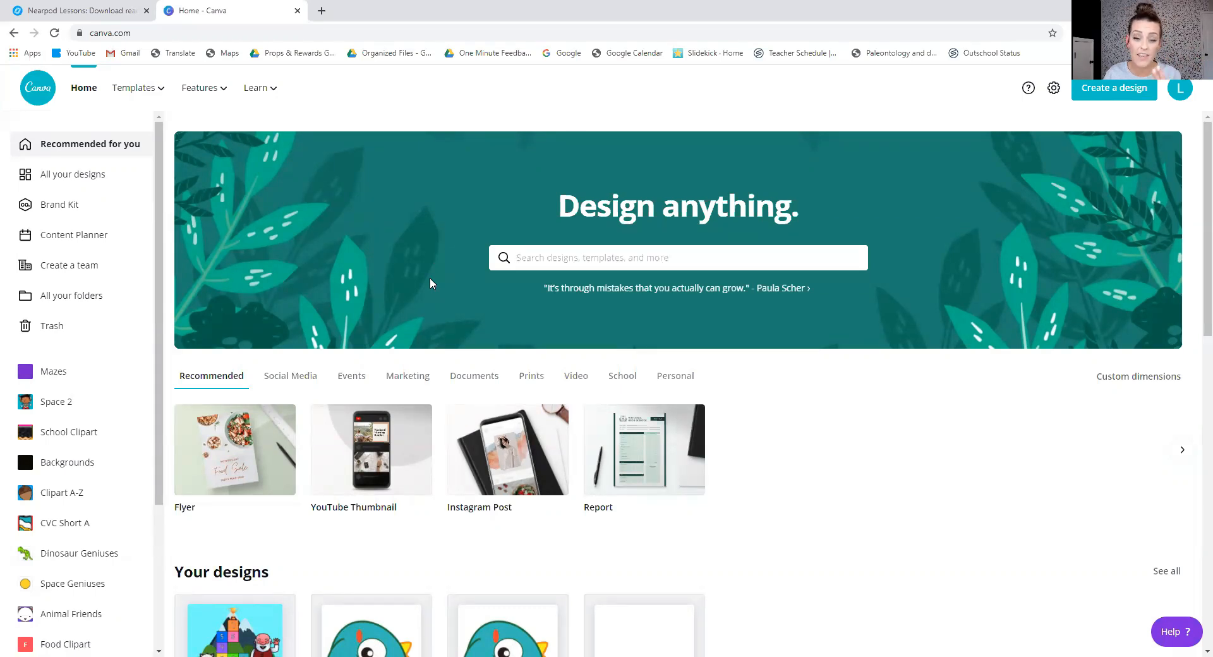
Search the new-design types for "presen" to view the presentation formats, and clear the search.
{"action": "left_click", "coordinate": [1124, 94]}
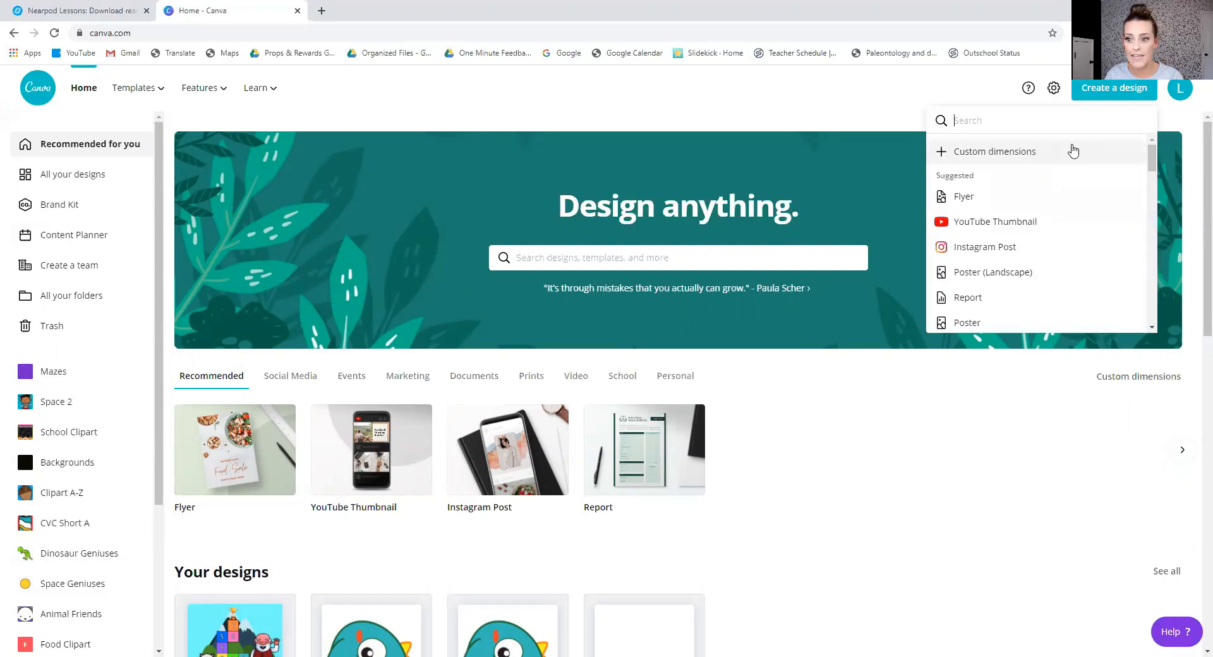
{"action": "type", "text": "presen"}
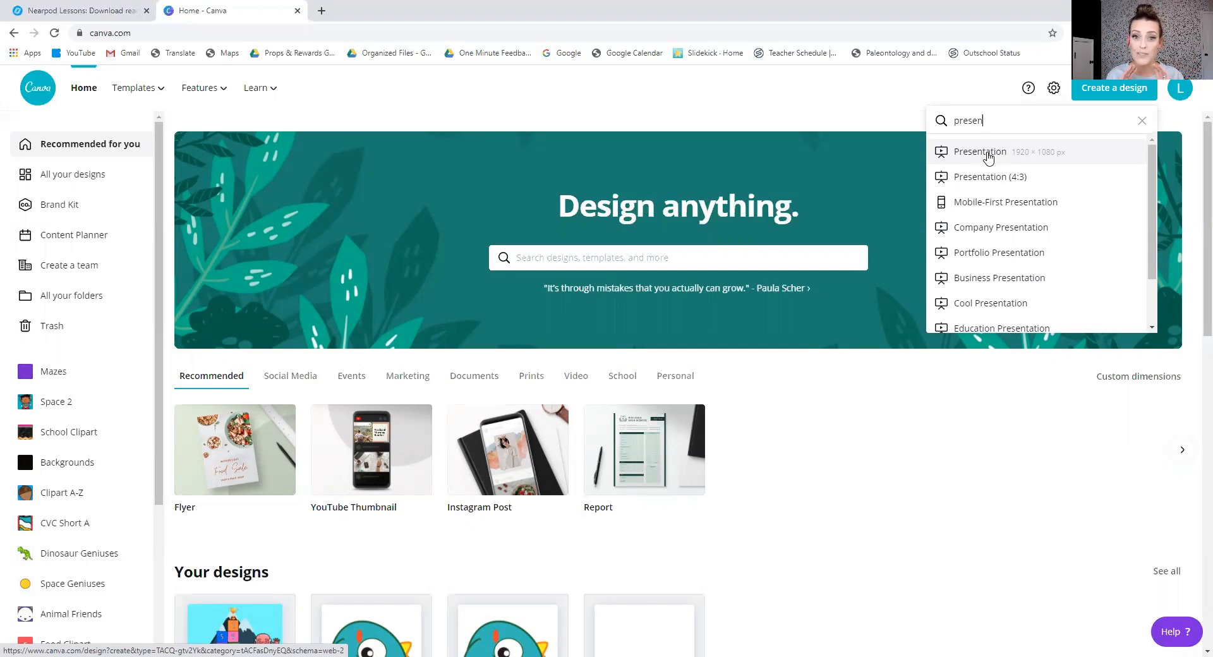
{"action": "double_click", "coordinate": [979, 120]}
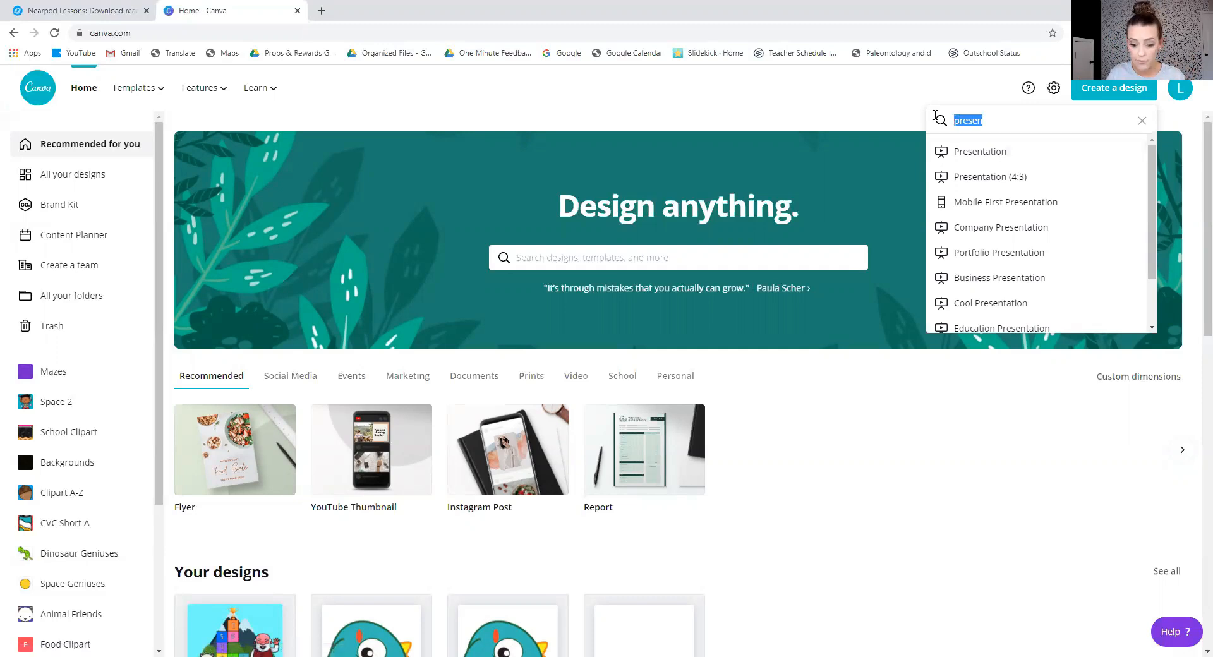
{"action": "key", "text": "BackSpace"}
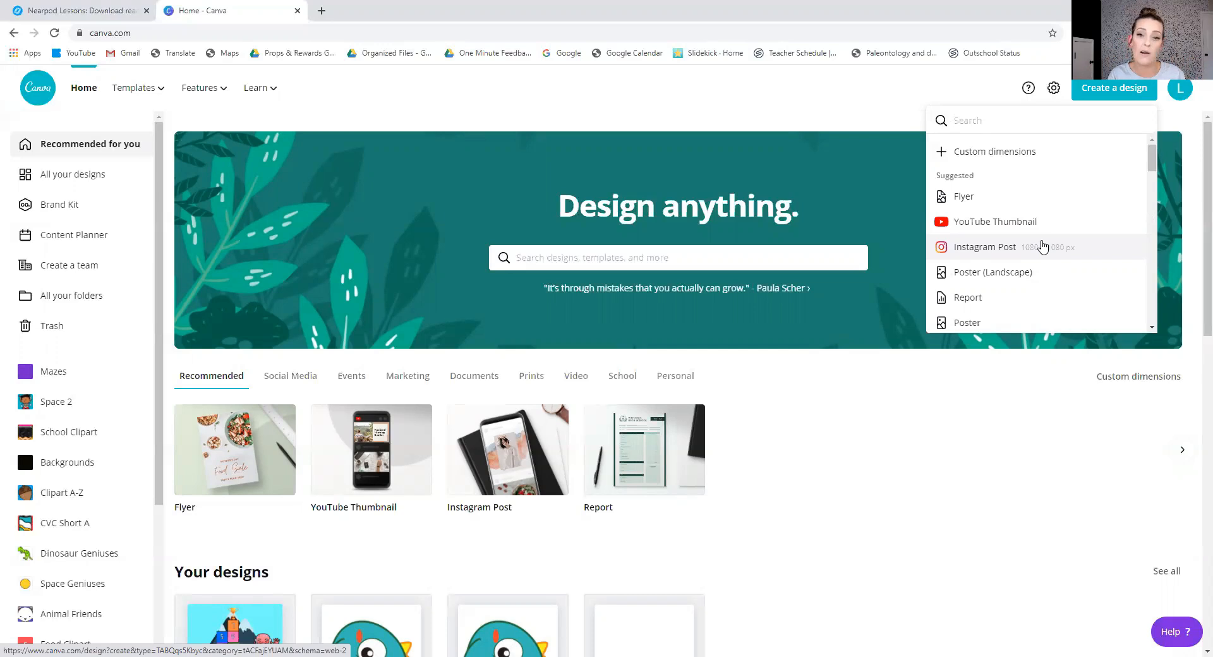
Search the new-design types for "poster (la" to view the Poster (Landscape) format, and clear the search.
{"action": "type", "text": "poster"}
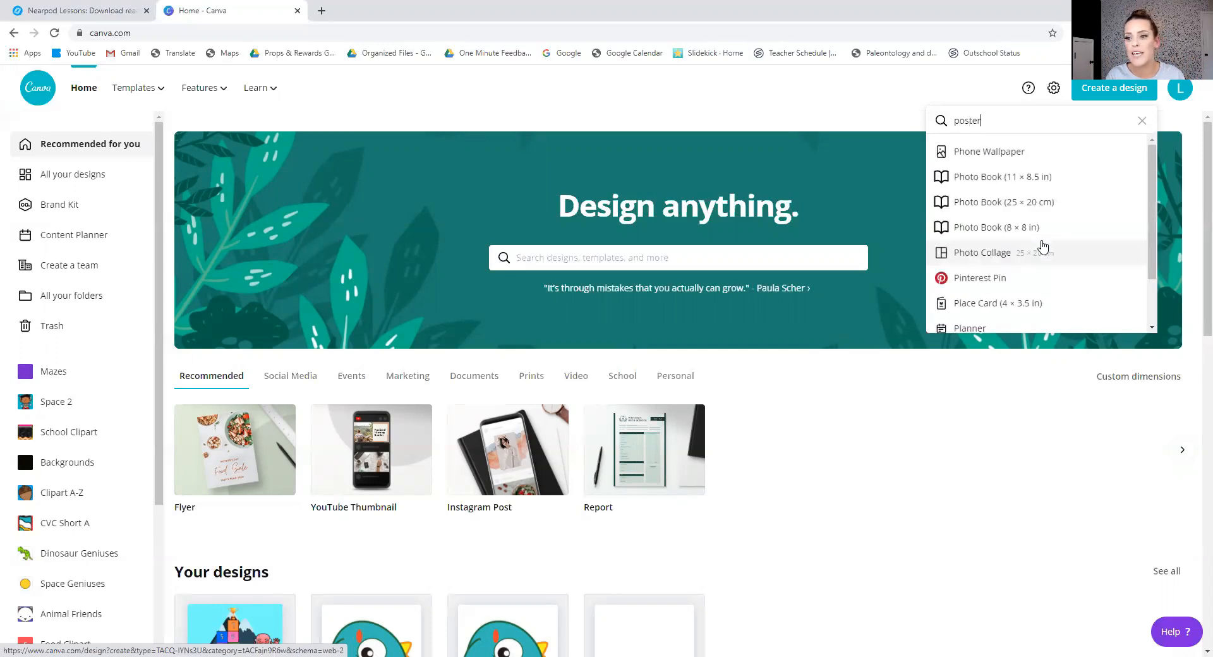
{"action": "type", "text": " (la"}
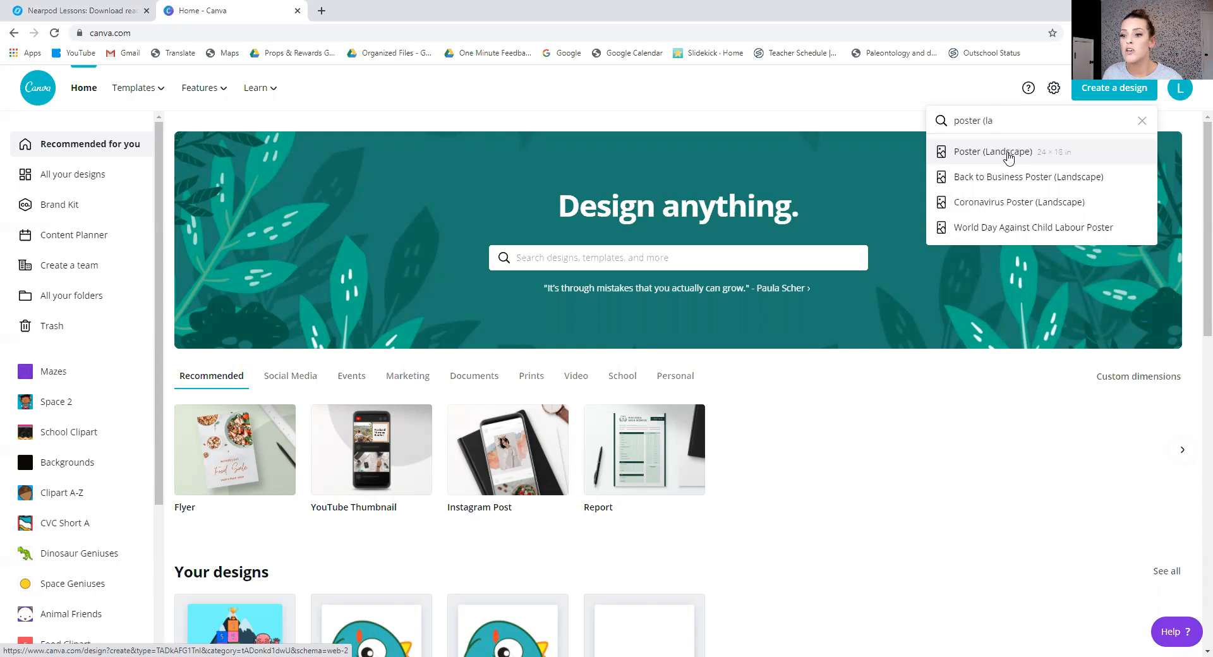
{"action": "key", "text": "BackSpace"}
{"action": "key", "text": "BackSpace"}
{"action": "key", "text": "BackSpace"}
{"action": "key", "text": "BackSpace"}
{"action": "key", "text": "BackSpace"}
{"action": "key", "text": "BackSpace"}
{"action": "key", "text": "BackSpace"}
{"action": "key", "text": "BackSpace"}
{"action": "key", "text": "BackSpace"}
{"action": "key", "text": "BackSpace"}
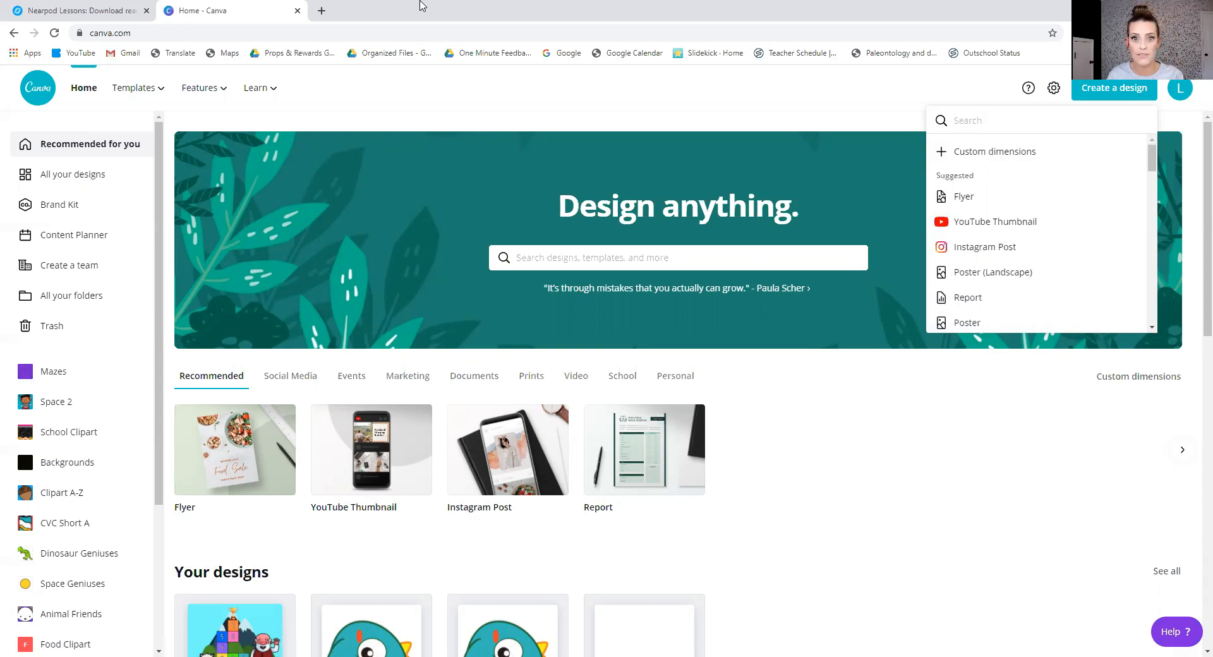
Open the Astronaut Training Slides design from the Astronaut Training folder.
{"action": "scroll", "coordinate": [67, 351], "scroll_direction": "down", "scroll_amount": 1}
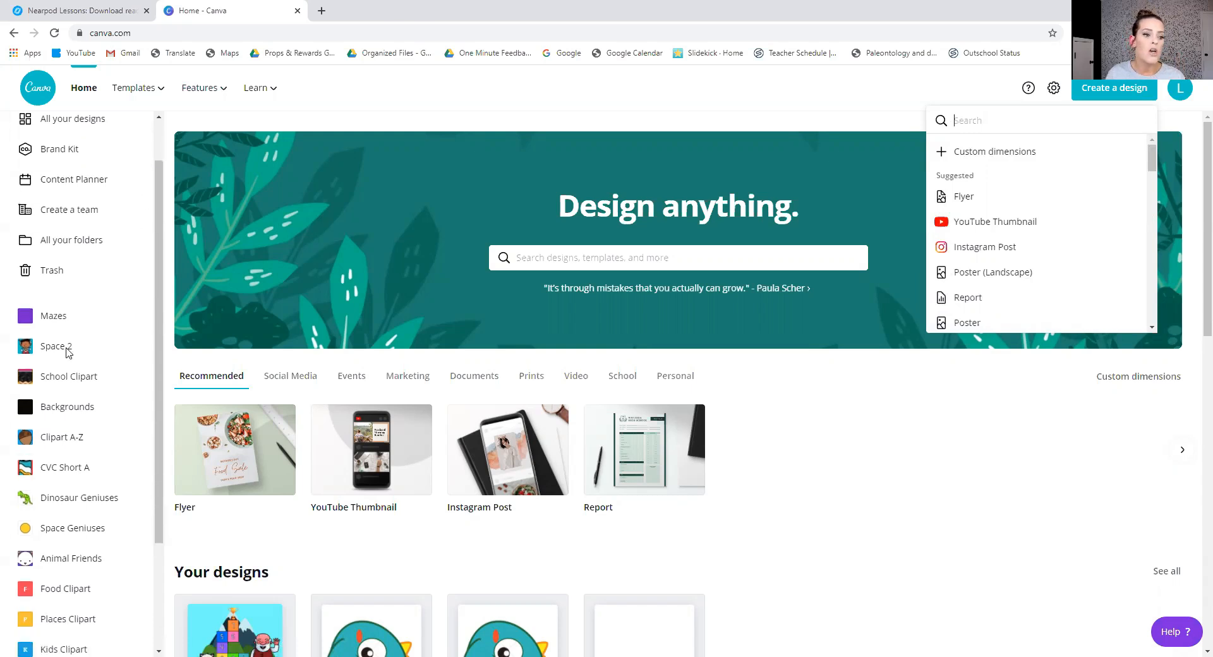
{"action": "scroll", "coordinate": [67, 352], "scroll_direction": "up", "scroll_amount": 1}
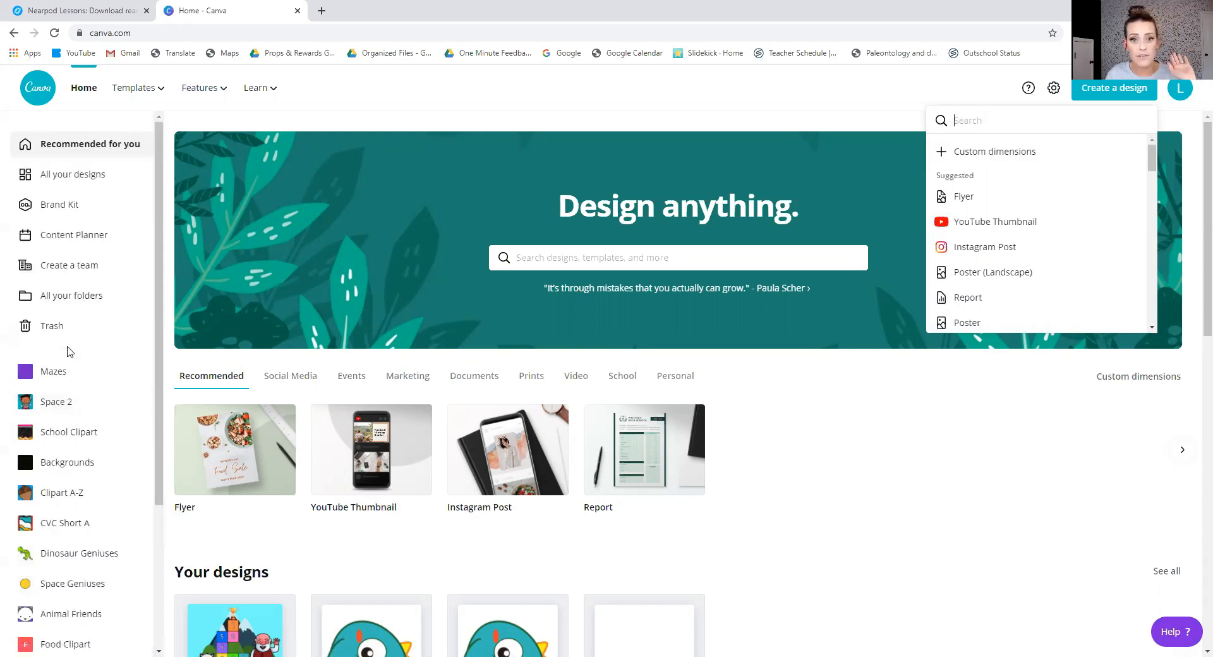
{"action": "scroll", "coordinate": [70, 352], "scroll_direction": "down", "scroll_amount": 1}
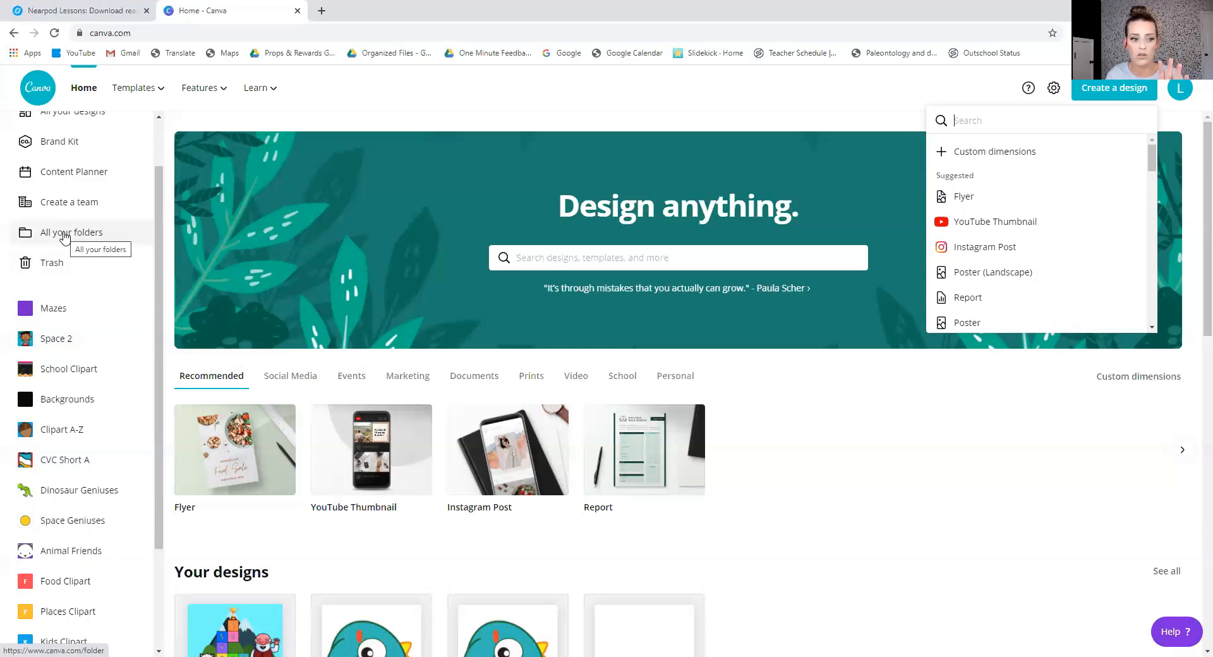
{"action": "scroll", "coordinate": [53, 350], "scroll_direction": "down", "scroll_amount": 2}
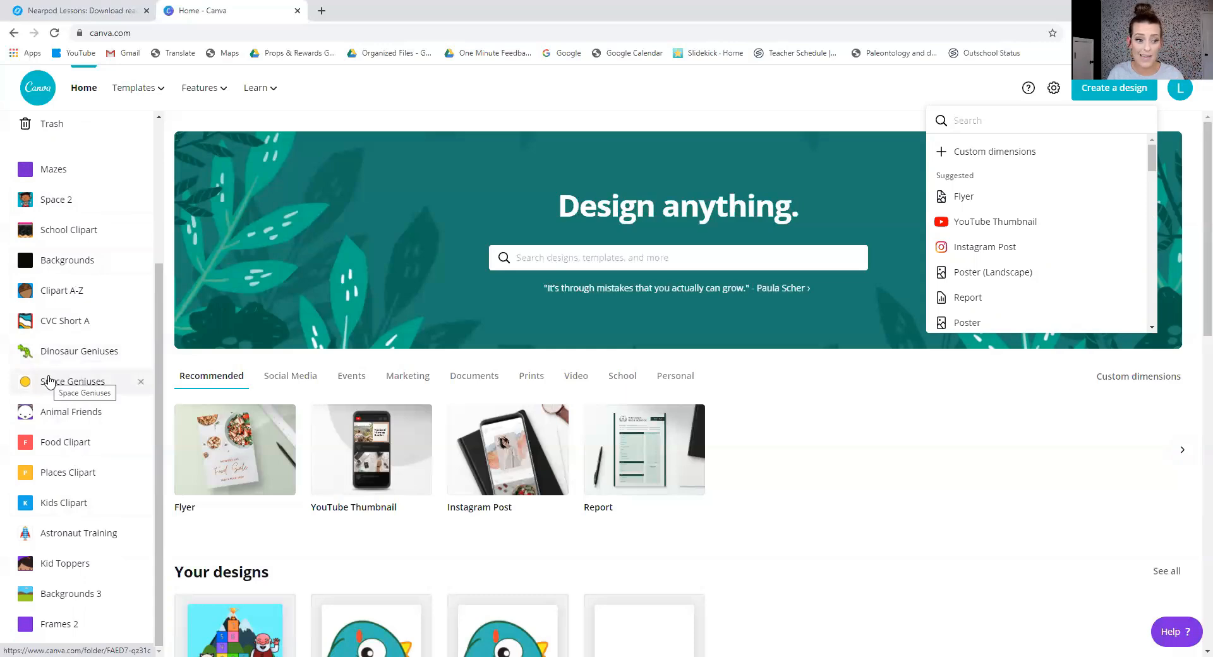
{"action": "left_click", "coordinate": [55, 541]}
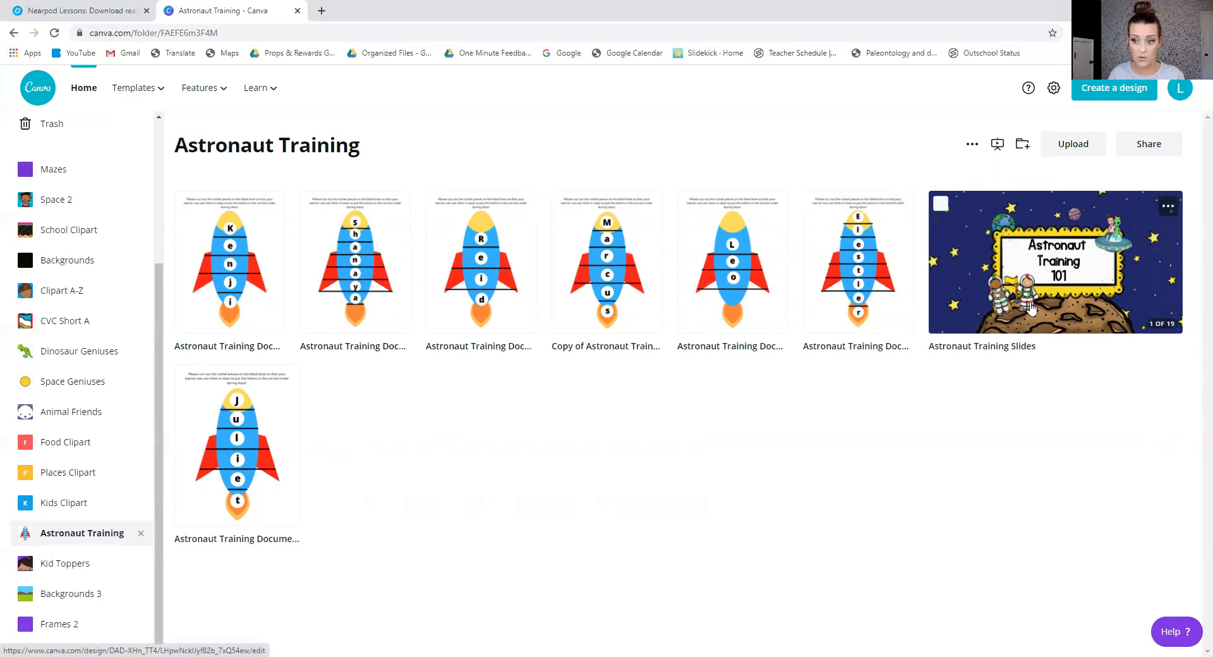
{"action": "left_click", "coordinate": [1018, 322]}
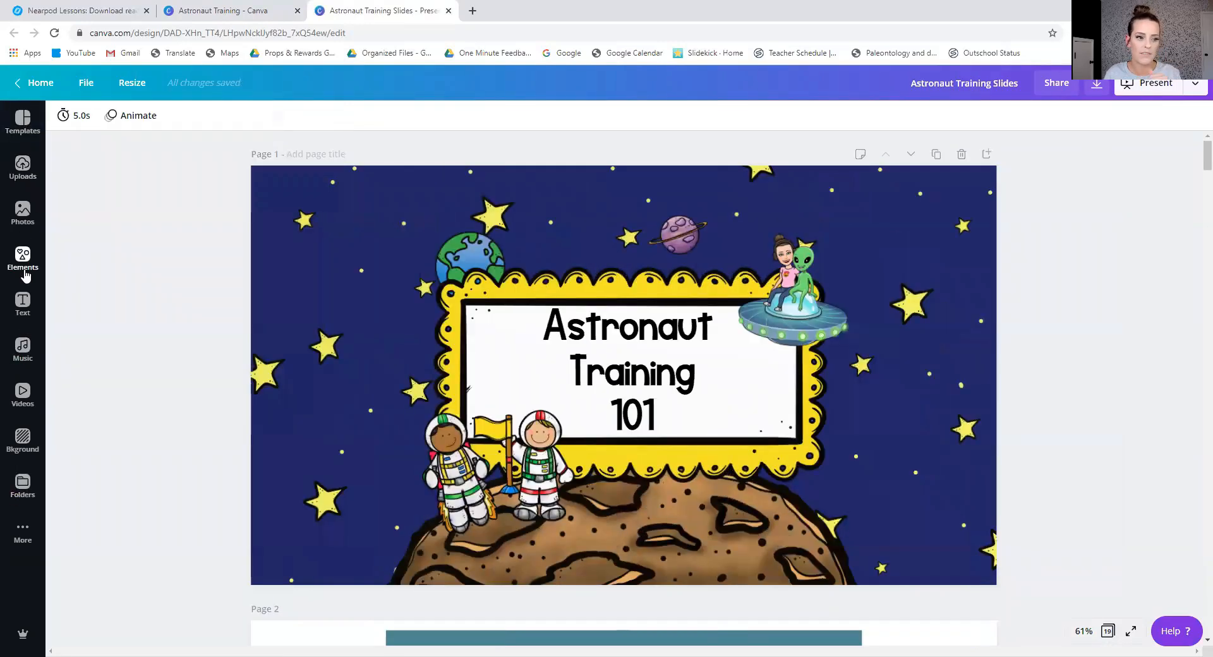
Look through the list of clipart and background folders available inside the design editor, and close the list.
{"action": "left_click", "coordinate": [22, 486]}
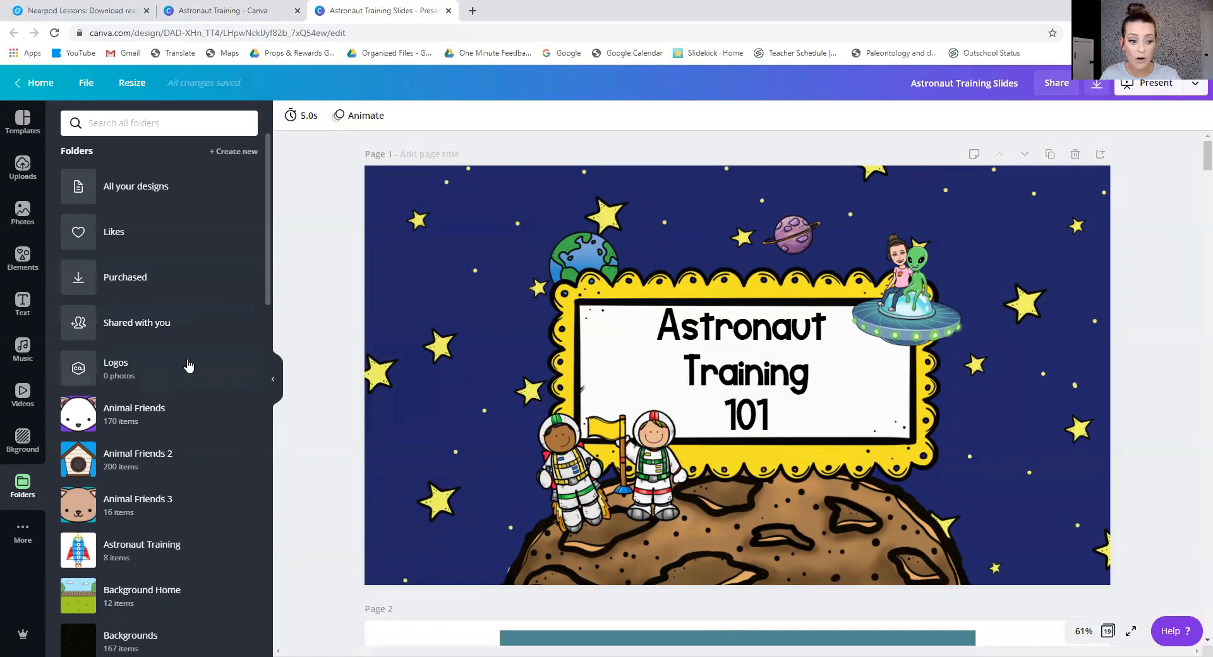
{"action": "scroll", "coordinate": [185, 373], "scroll_direction": "down", "scroll_amount": 1}
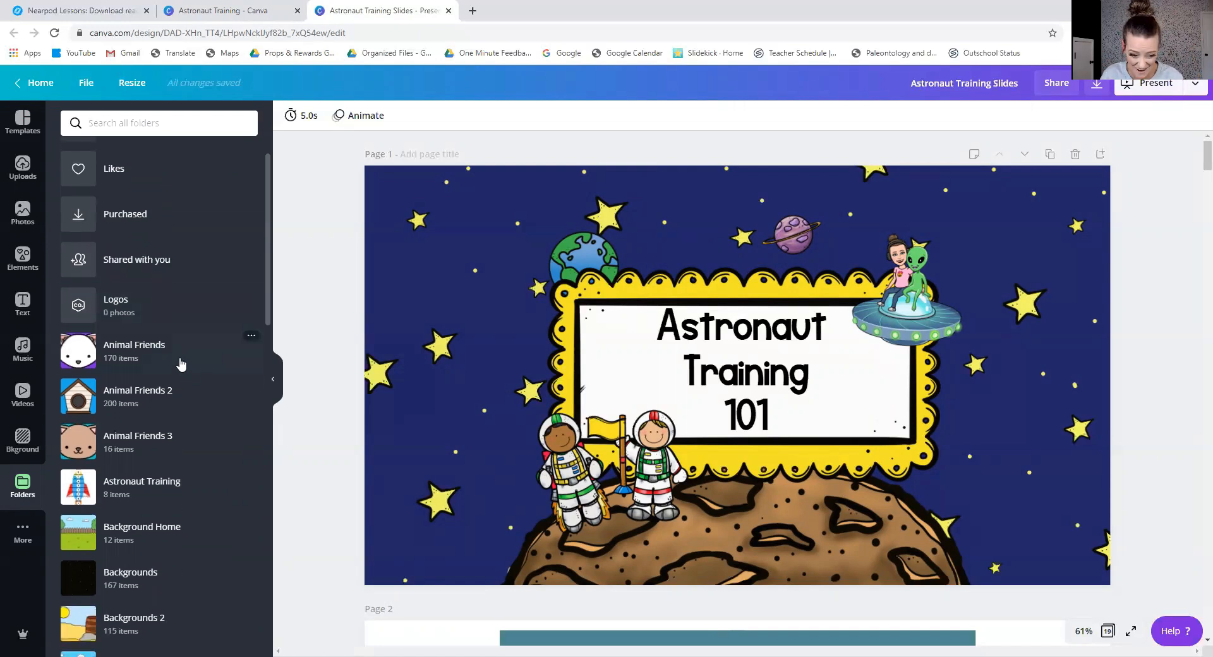
{"action": "scroll", "coordinate": [180, 360], "scroll_direction": "down", "scroll_amount": 2}
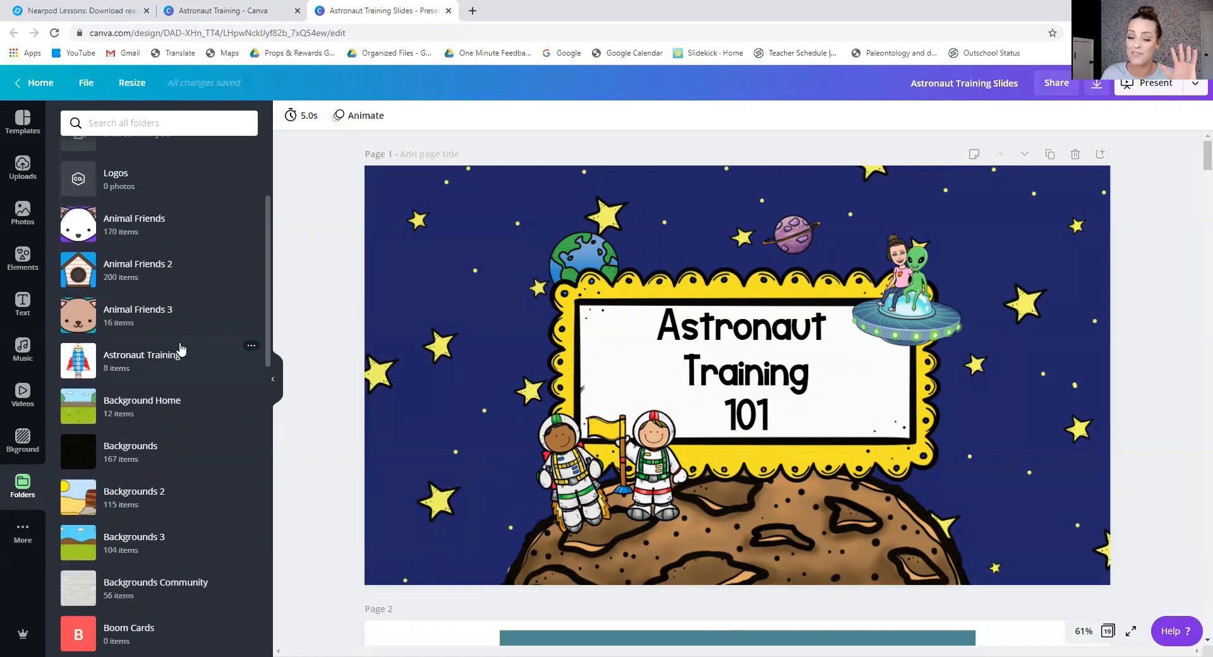
{"action": "left_click", "coordinate": [273, 379]}
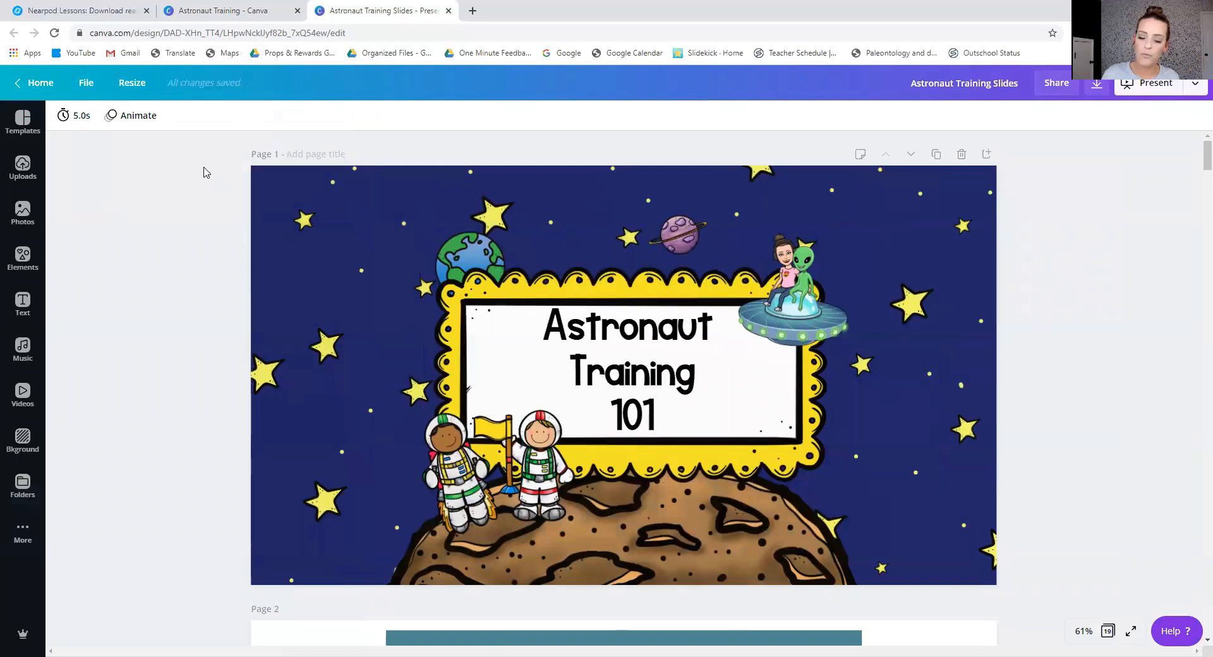
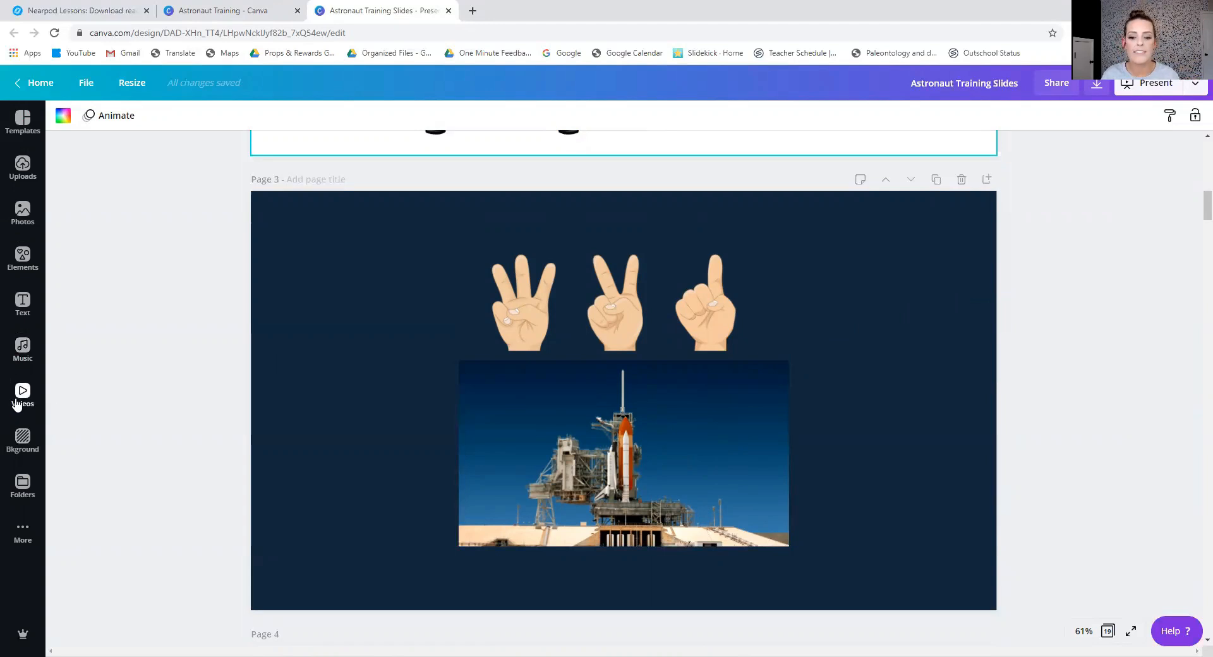
Enter "rocketship" as a search term in the video library, and close the library.
{"action": "left_click", "coordinate": [18, 405]}
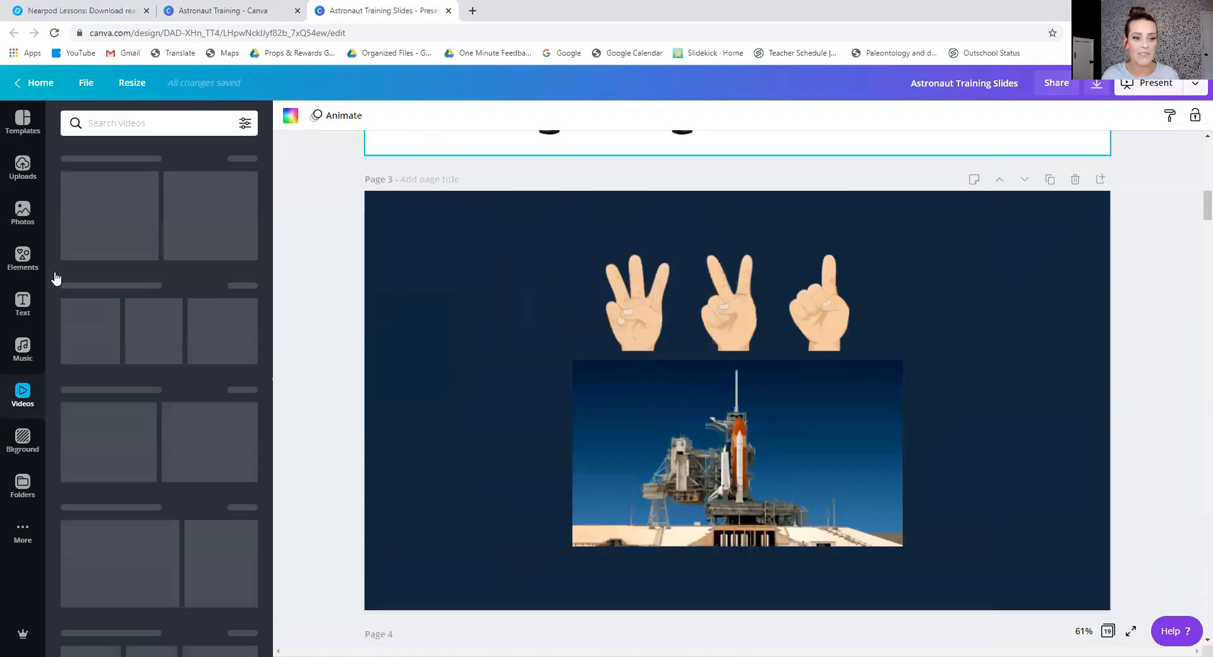
{"action": "left_click", "coordinate": [108, 123]}
{"action": "type", "text": "rocketship"}
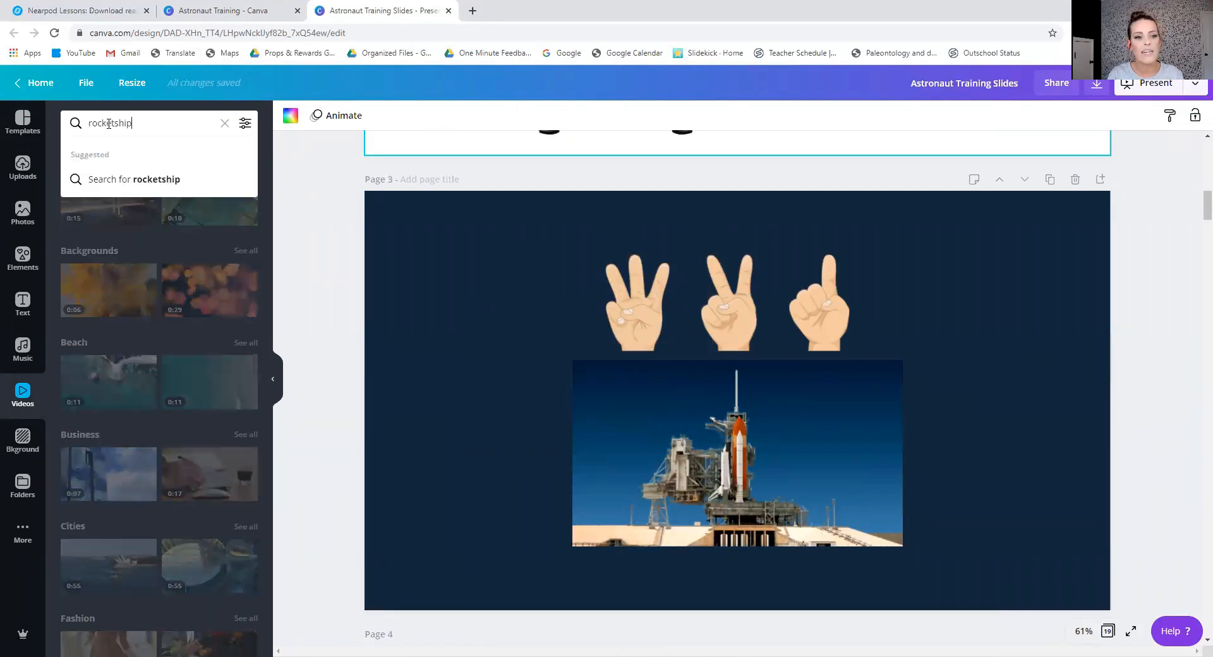
{"action": "left_click", "coordinate": [1045, 370]}
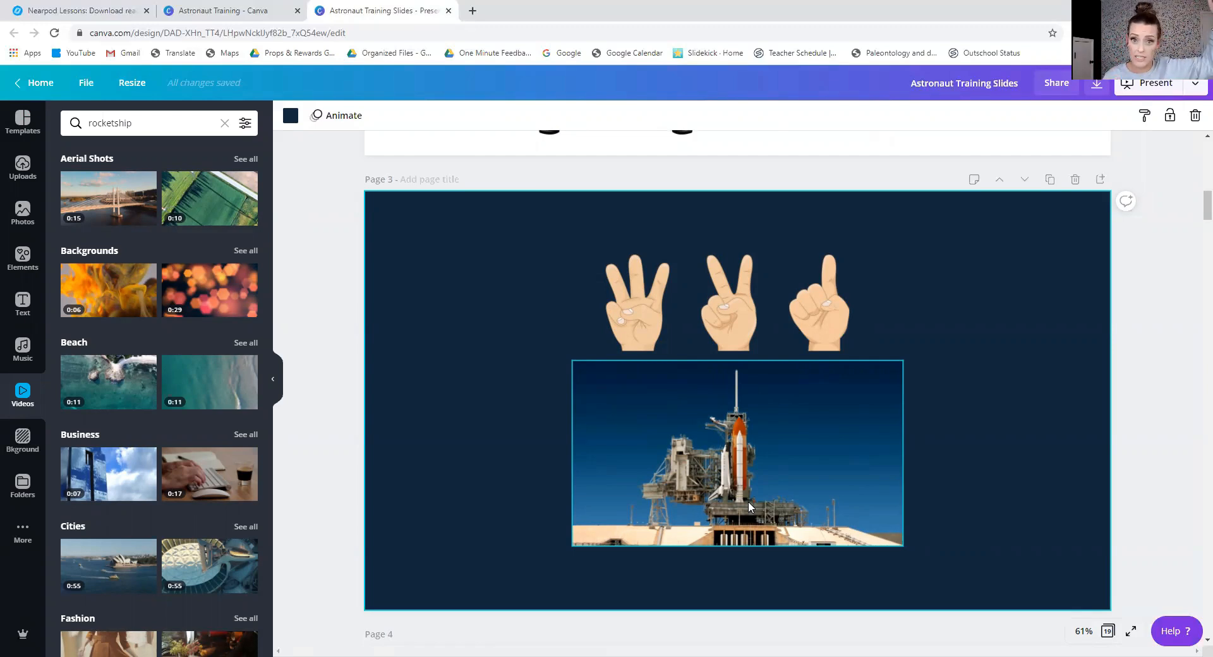
{"action": "left_click", "coordinate": [275, 382]}
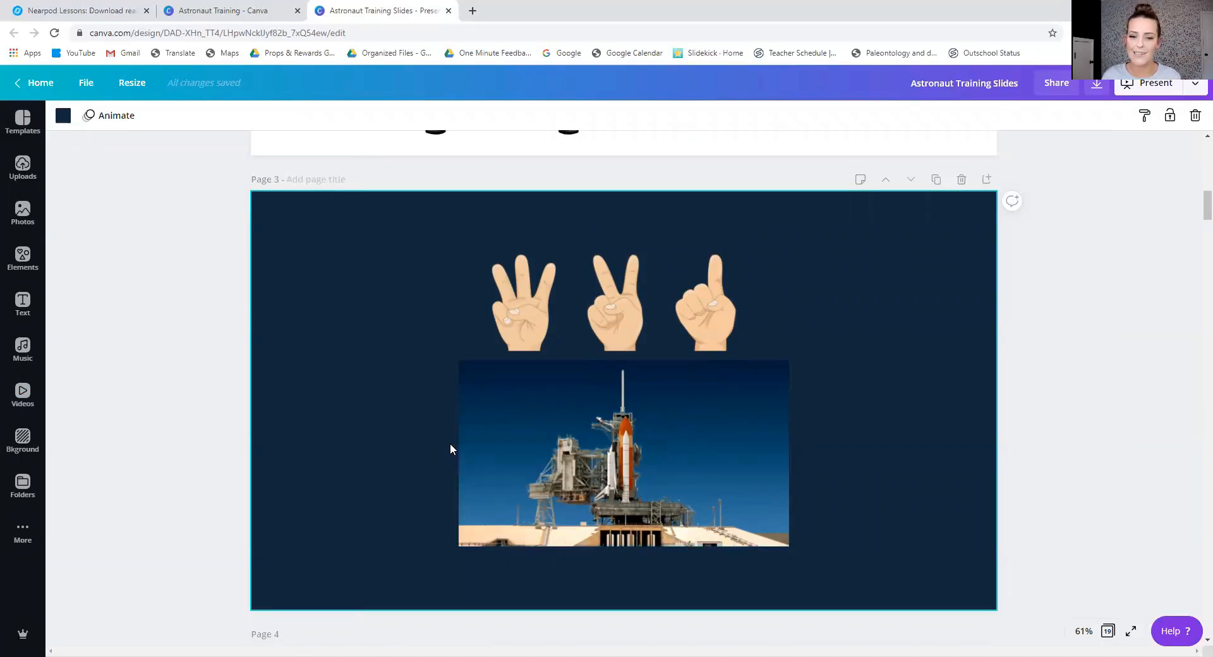
Inspect the astronaut graphic and the space background video on page 4, and play the background video.
{"action": "scroll", "coordinate": [451, 444], "scroll_direction": "down", "scroll_amount": 6}
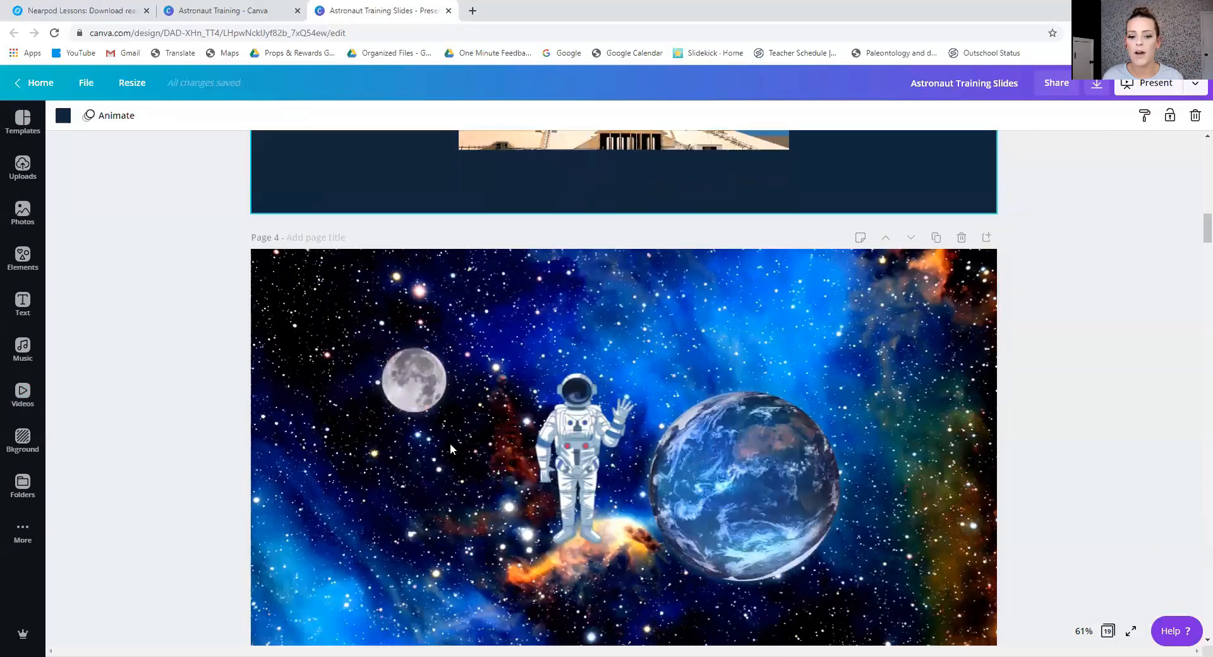
{"action": "scroll", "coordinate": [450, 442], "scroll_direction": "down", "scroll_amount": 2}
{"action": "left_click", "coordinate": [619, 340]}
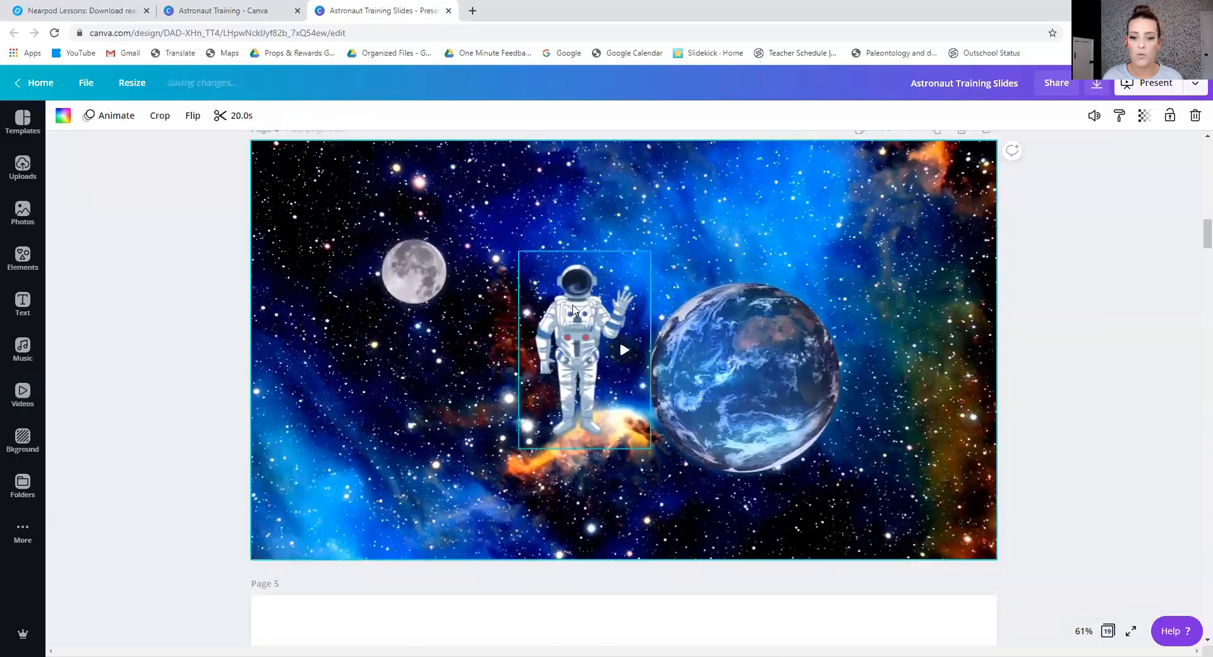
{"action": "left_click", "coordinate": [573, 307]}
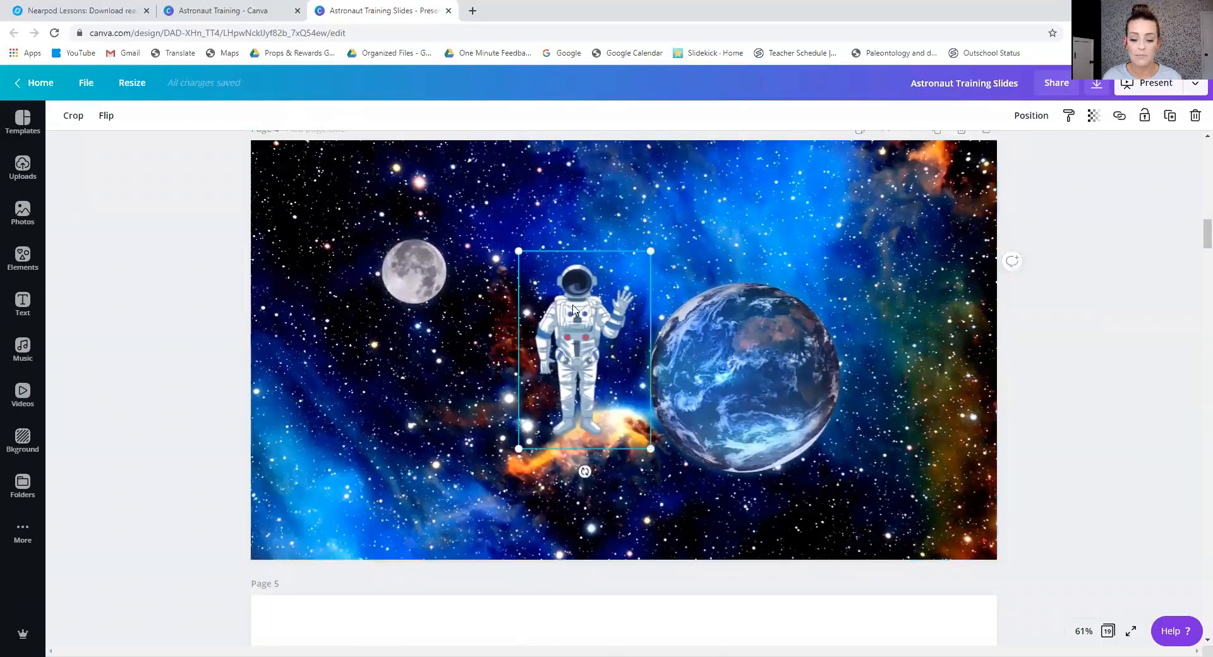
{"action": "left_click", "coordinate": [778, 421]}
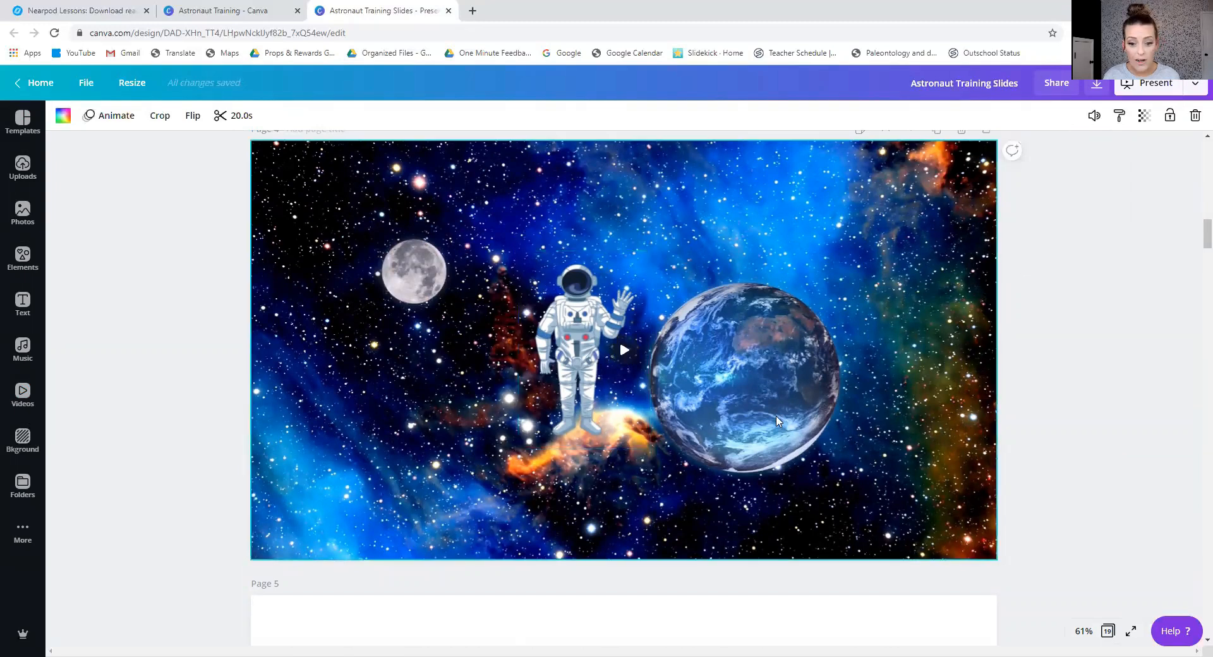
{"action": "left_click", "coordinate": [625, 351]}
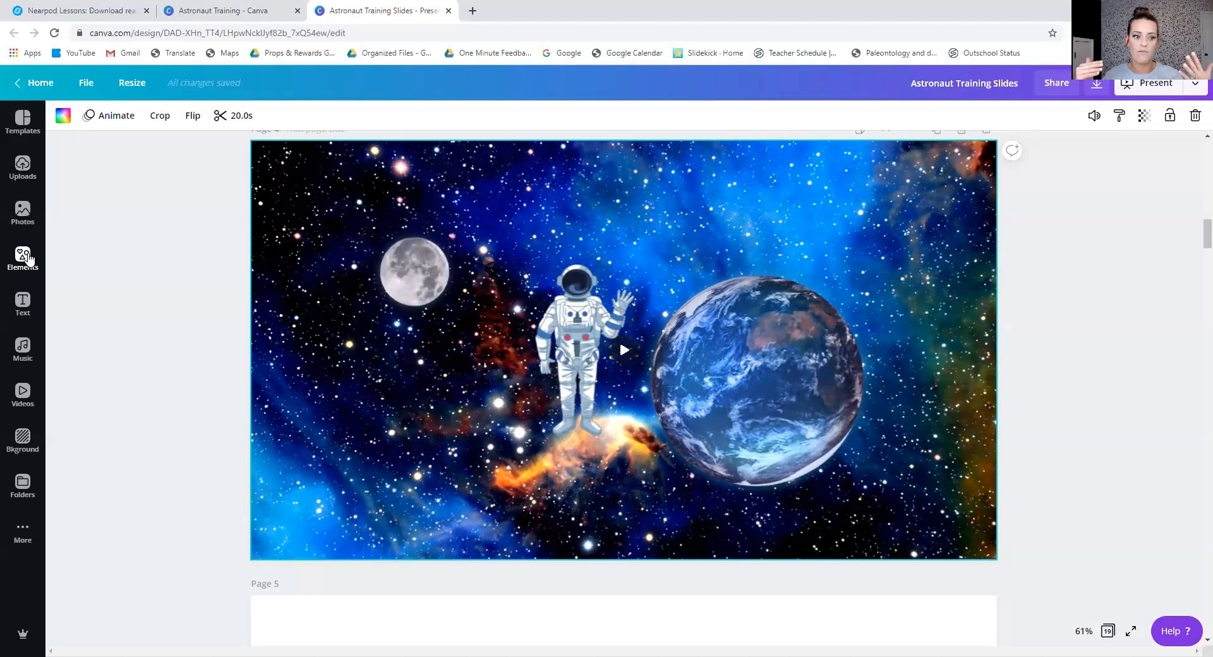
Look through pages 5 to 10 of the slides, examining the images and backgrounds used for the lesson.
{"action": "scroll", "coordinate": [187, 329], "scroll_direction": "down", "scroll_amount": 5}
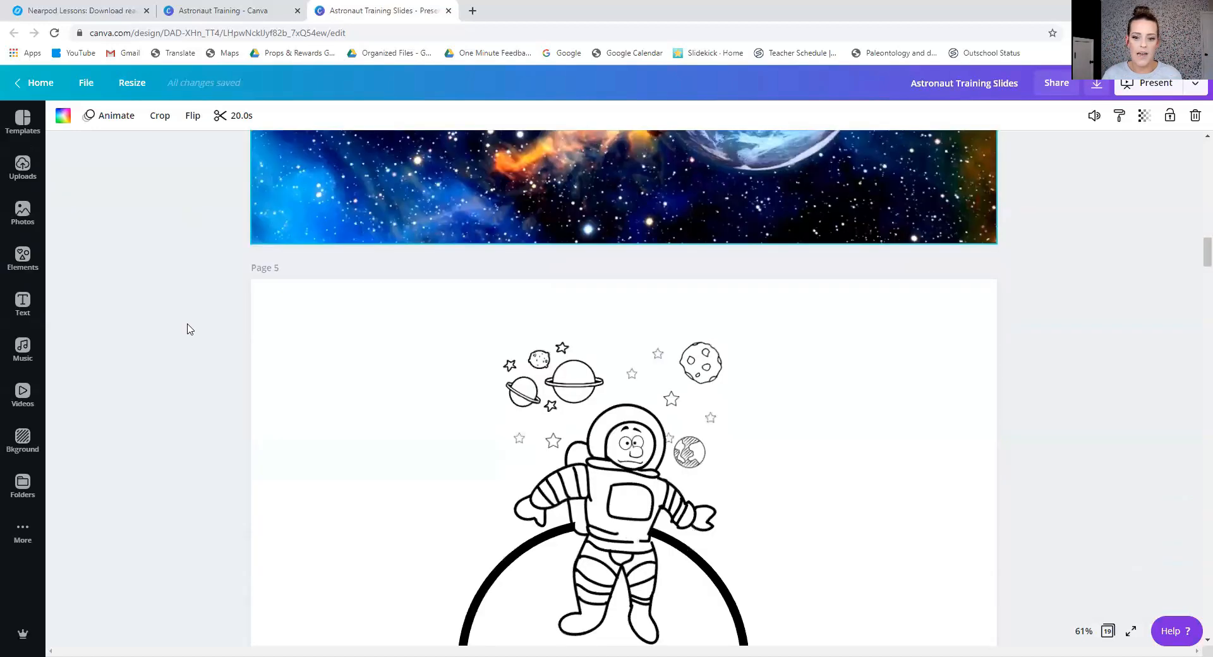
{"action": "scroll", "coordinate": [178, 321], "scroll_direction": "down", "scroll_amount": 1}
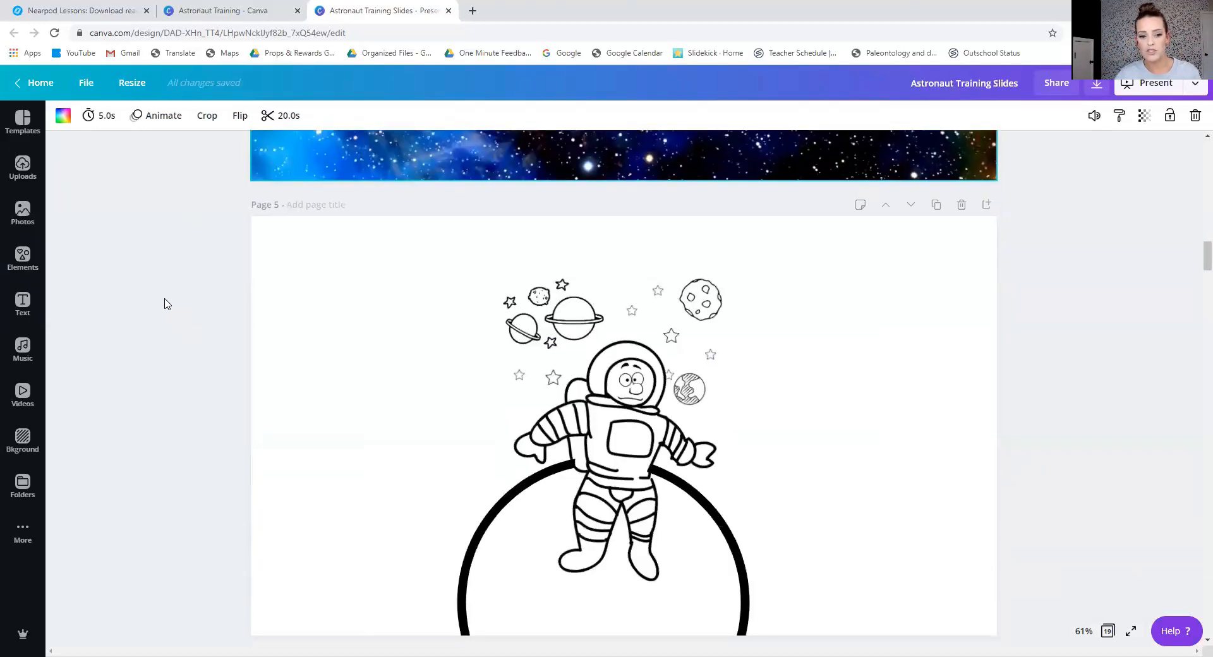
{"action": "scroll", "coordinate": [167, 309], "scroll_direction": "down", "scroll_amount": 1}
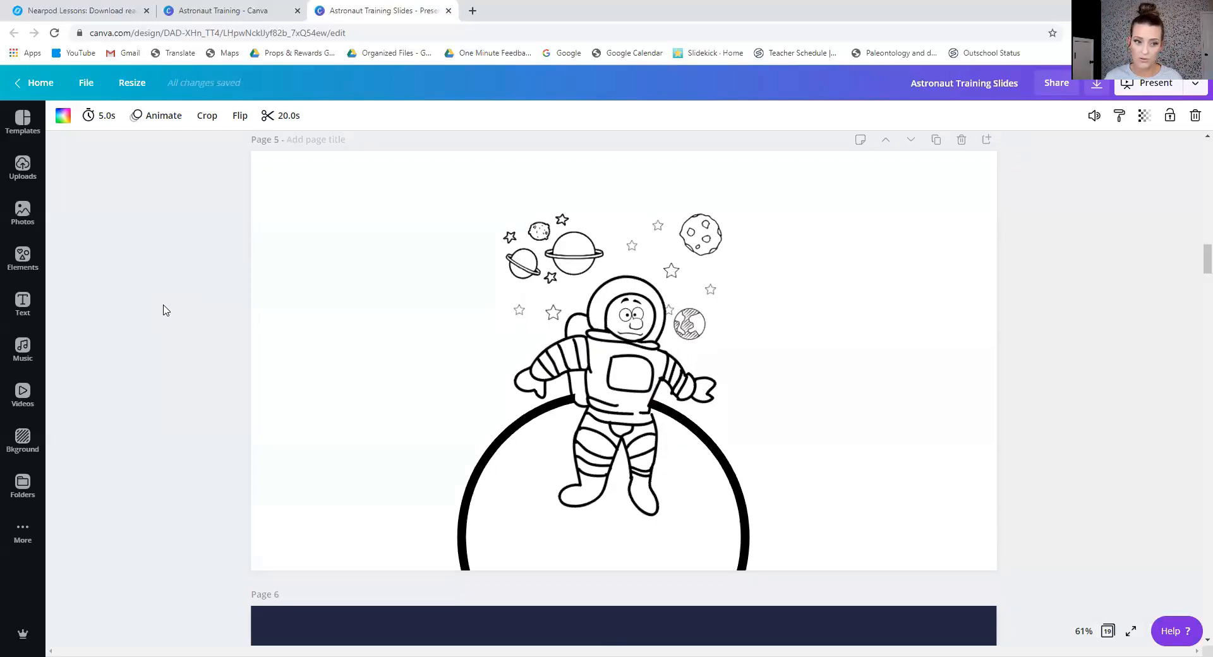
{"action": "scroll", "coordinate": [163, 310], "scroll_direction": "down", "scroll_amount": 5}
{"action": "scroll", "coordinate": [163, 310], "scroll_direction": "down", "scroll_amount": 3}
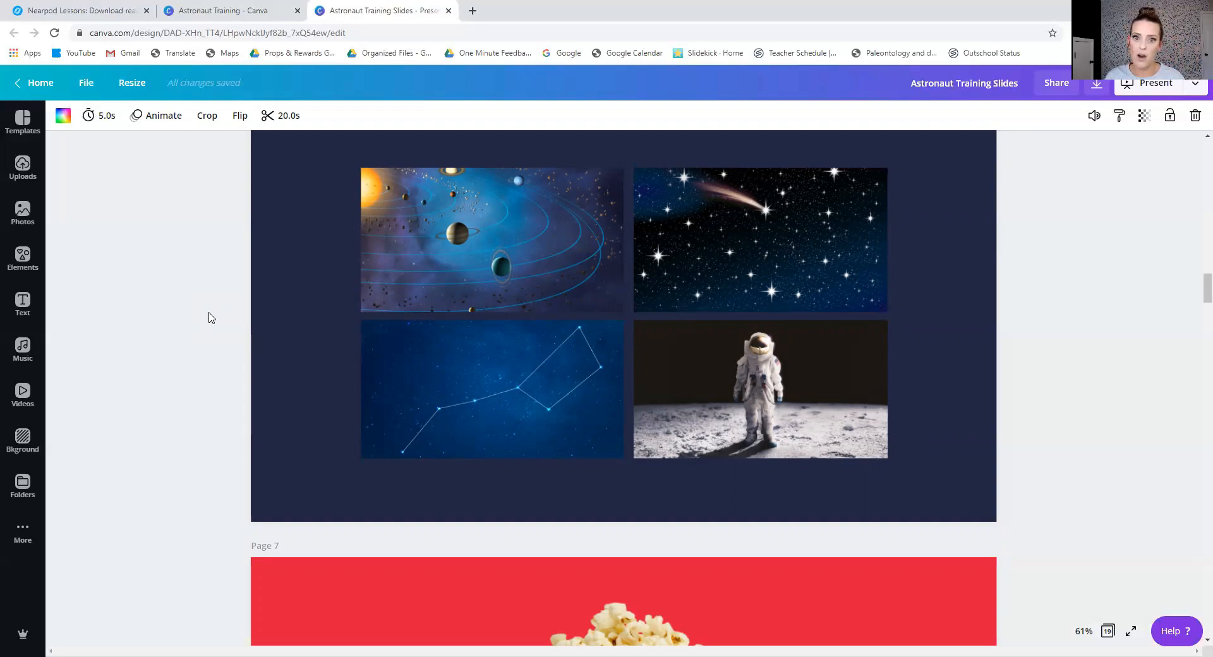
{"action": "scroll", "coordinate": [212, 318], "scroll_direction": "down", "scroll_amount": 7}
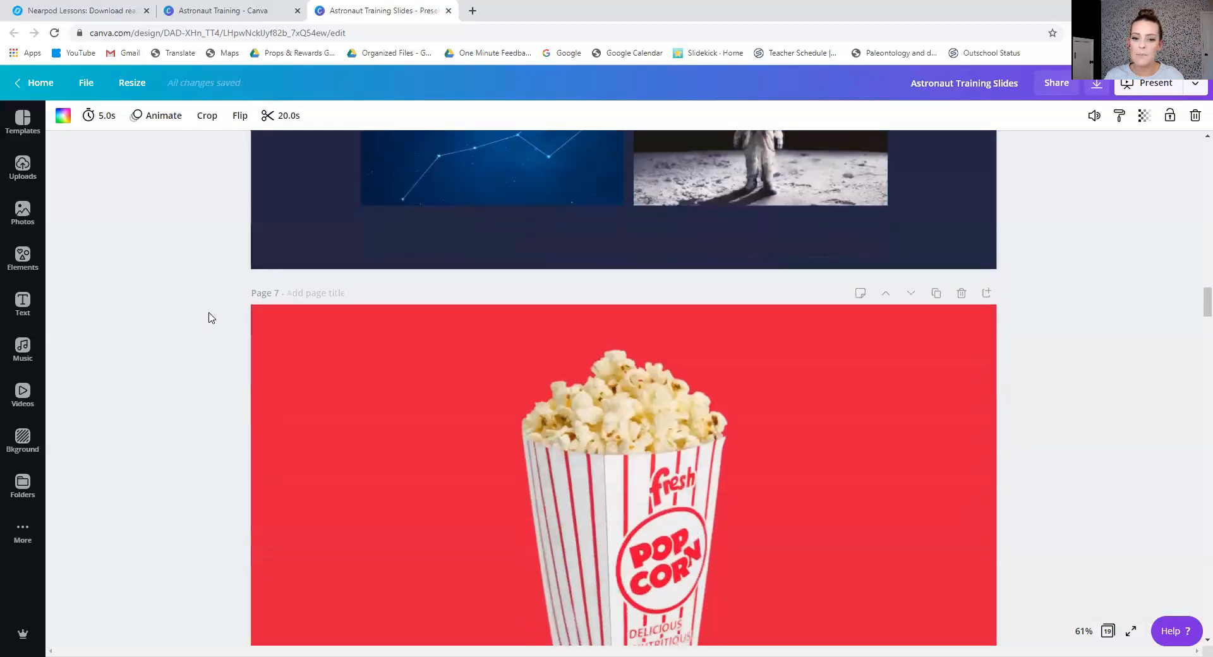
{"action": "scroll", "coordinate": [212, 318], "scroll_direction": "up", "scroll_amount": 1}
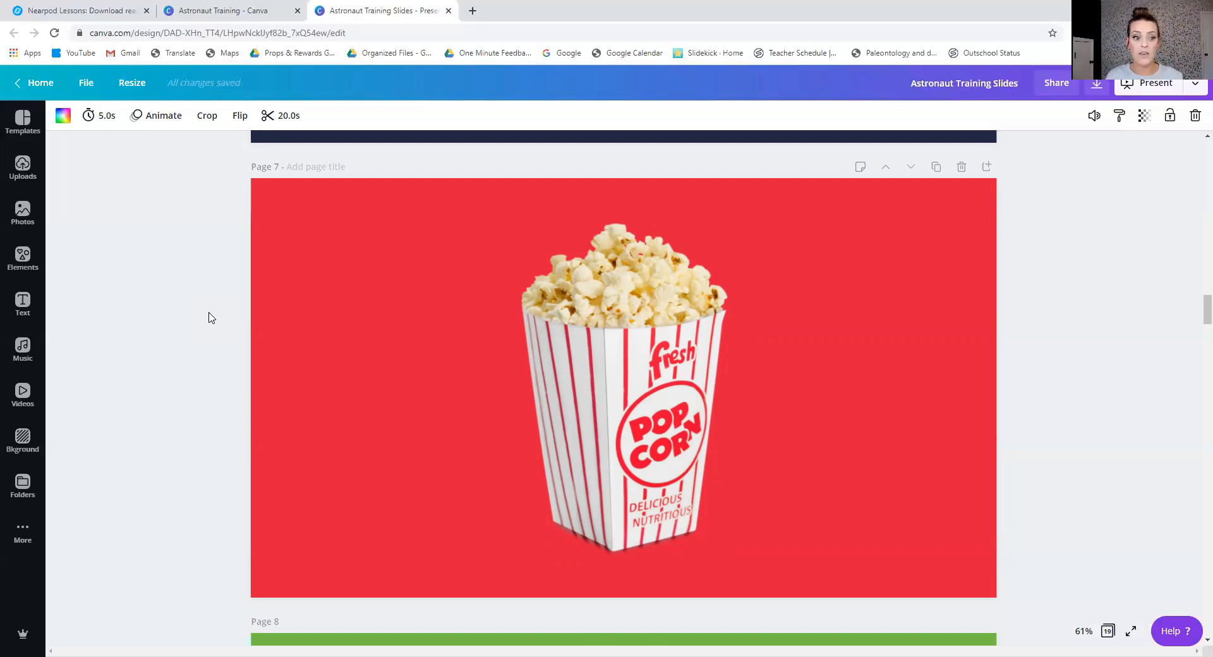
{"action": "scroll", "coordinate": [212, 317], "scroll_direction": "down", "scroll_amount": 1}
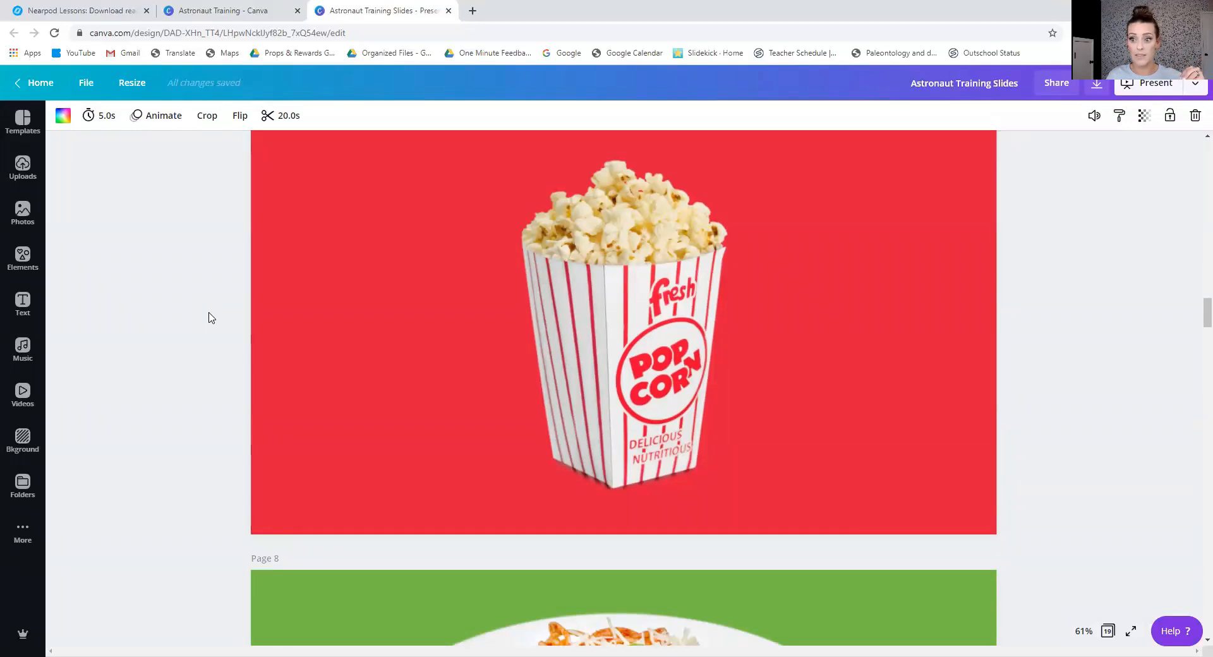
{"action": "scroll", "coordinate": [212, 318], "scroll_direction": "down", "scroll_amount": 10}
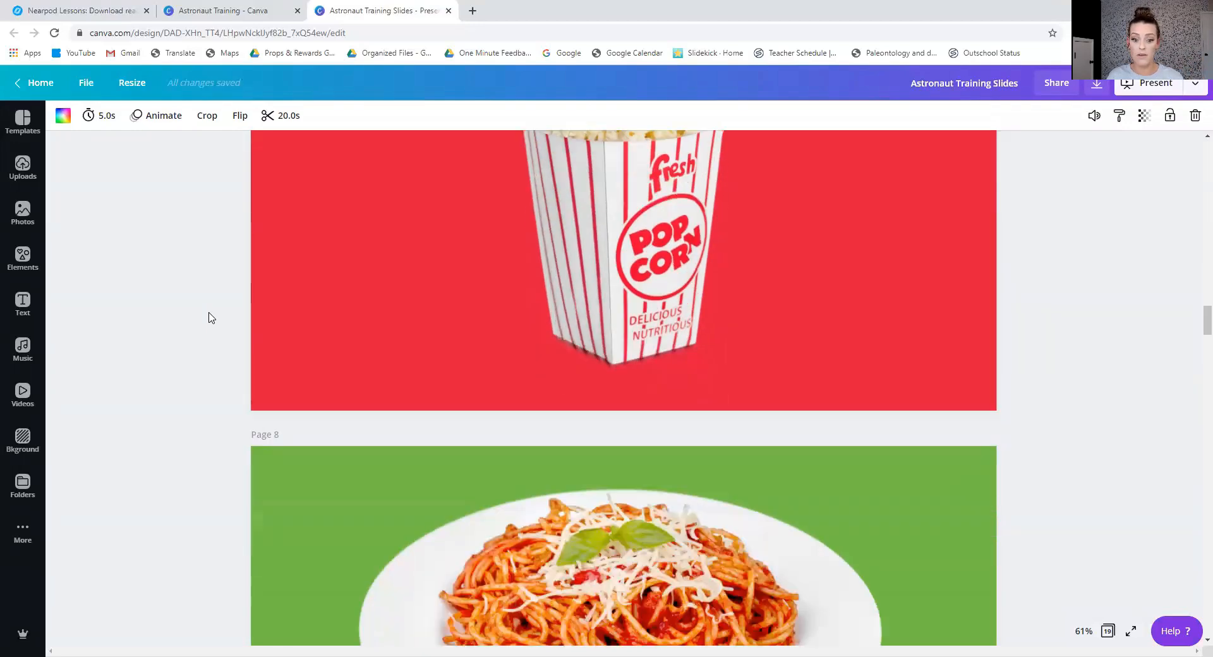
{"action": "scroll", "coordinate": [211, 318], "scroll_direction": "down", "scroll_amount": 4}
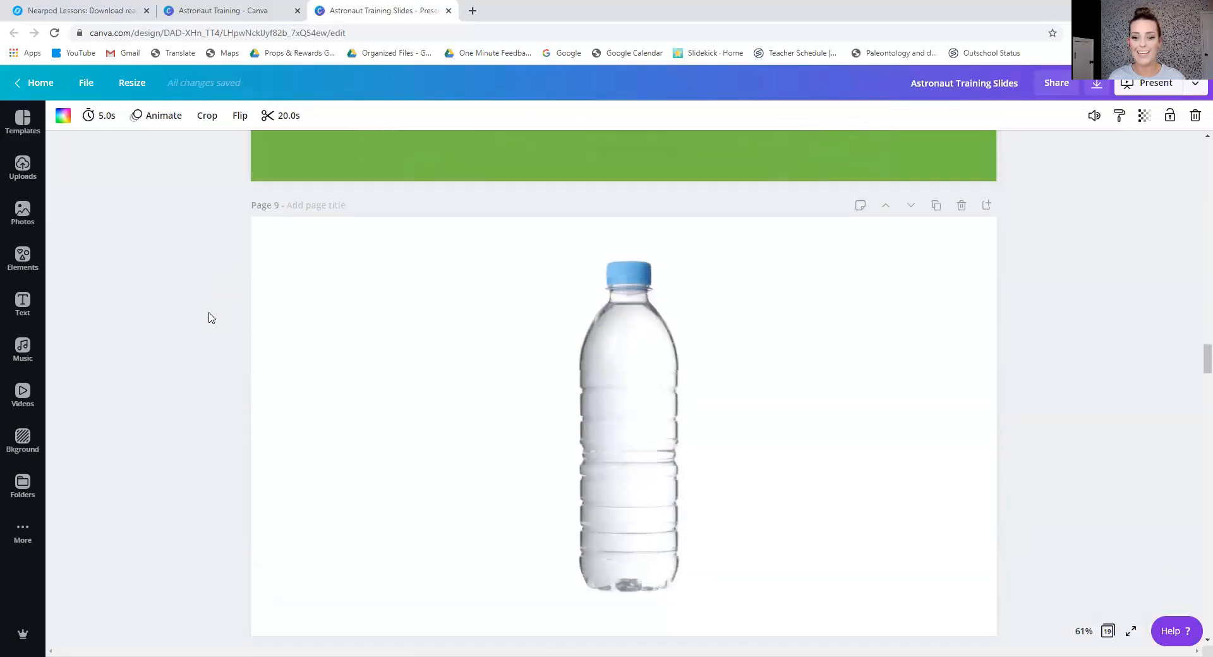
{"action": "scroll", "coordinate": [212, 318], "scroll_direction": "down", "scroll_amount": 7}
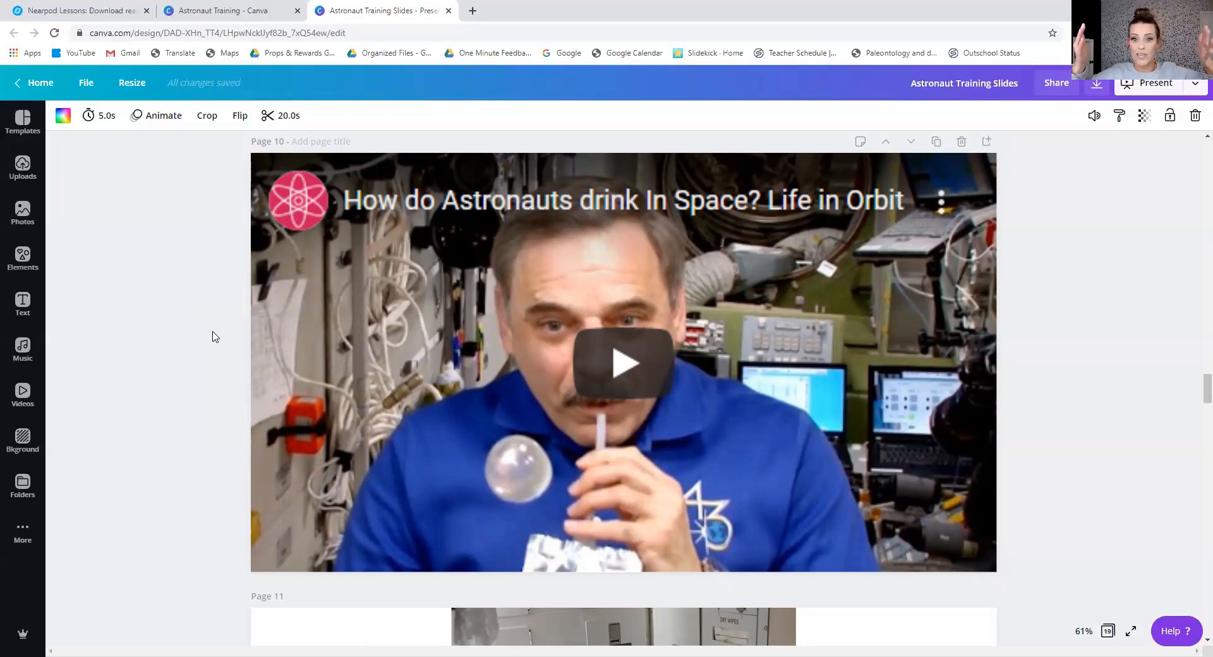
Open the YouTube integration, search it for "astronaut", and look through the videos.
{"action": "left_click", "coordinate": [24, 531]}
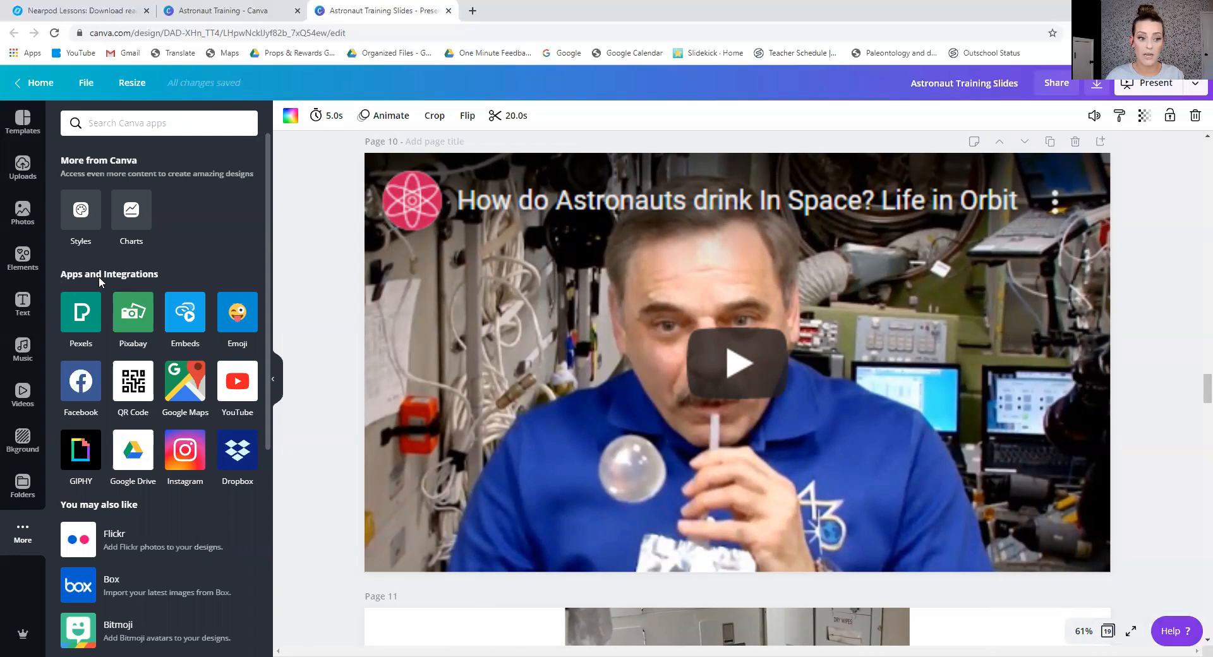
{"action": "left_click", "coordinate": [251, 387]}
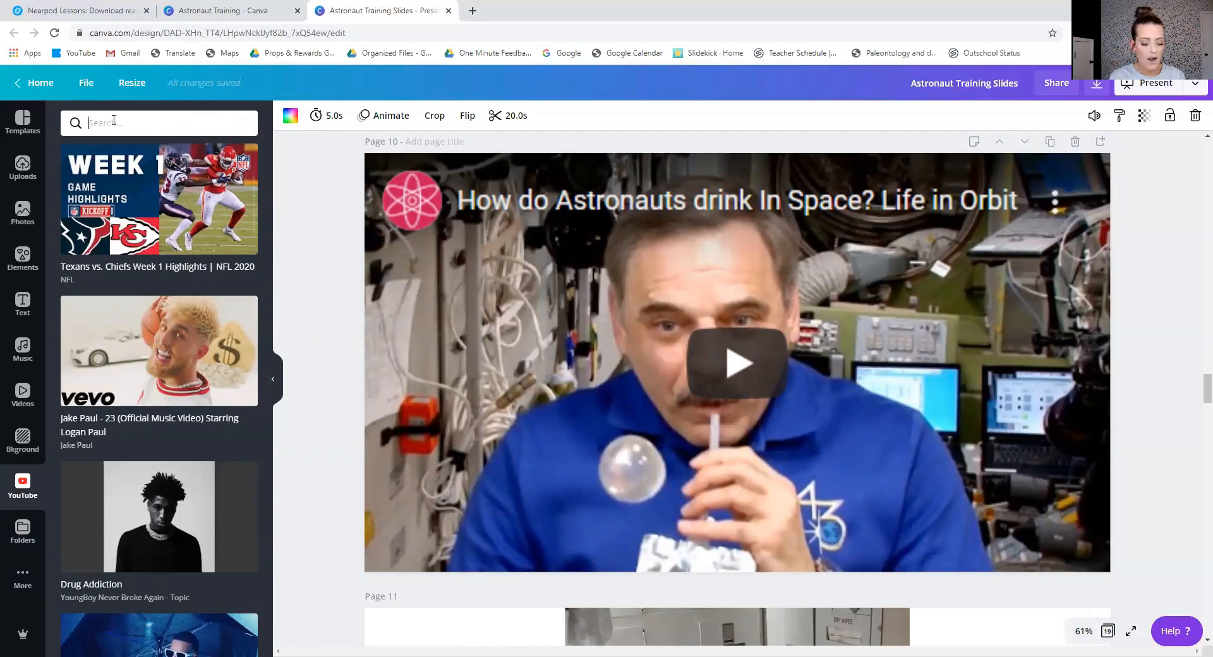
{"action": "left_click", "coordinate": [114, 121]}
{"action": "type", "text": "astronaut"}
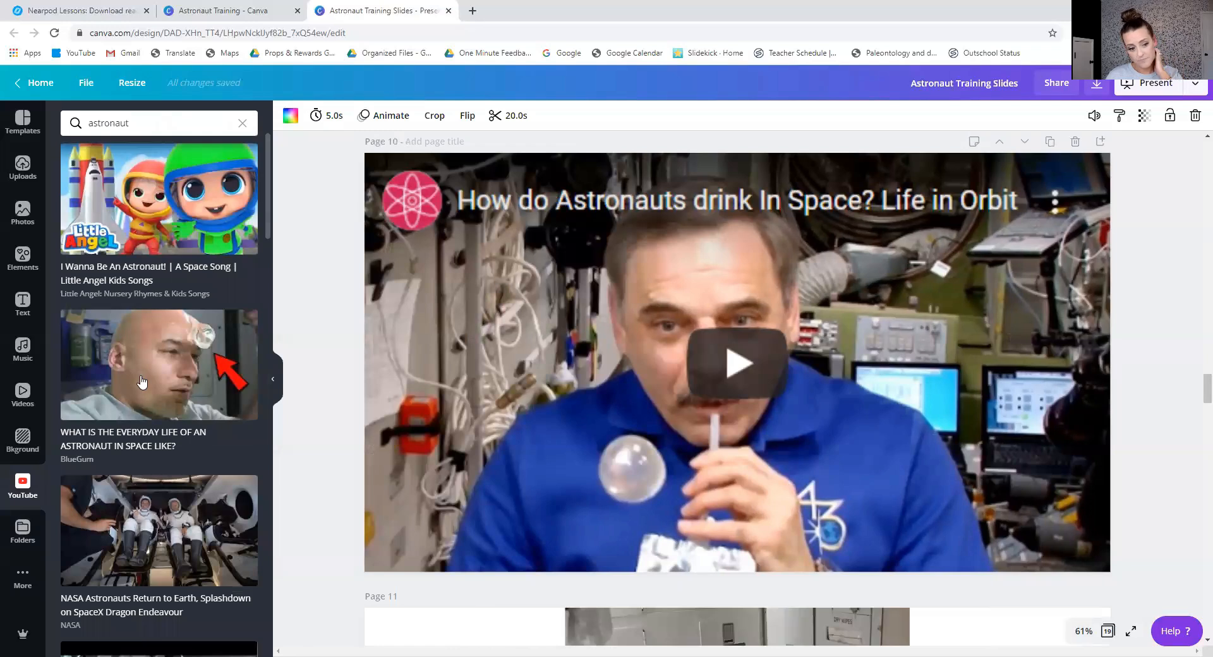
{"action": "scroll", "coordinate": [141, 381], "scroll_direction": "down", "scroll_amount": 1}
{"action": "scroll", "coordinate": [142, 382], "scroll_direction": "down", "scroll_amount": 1}
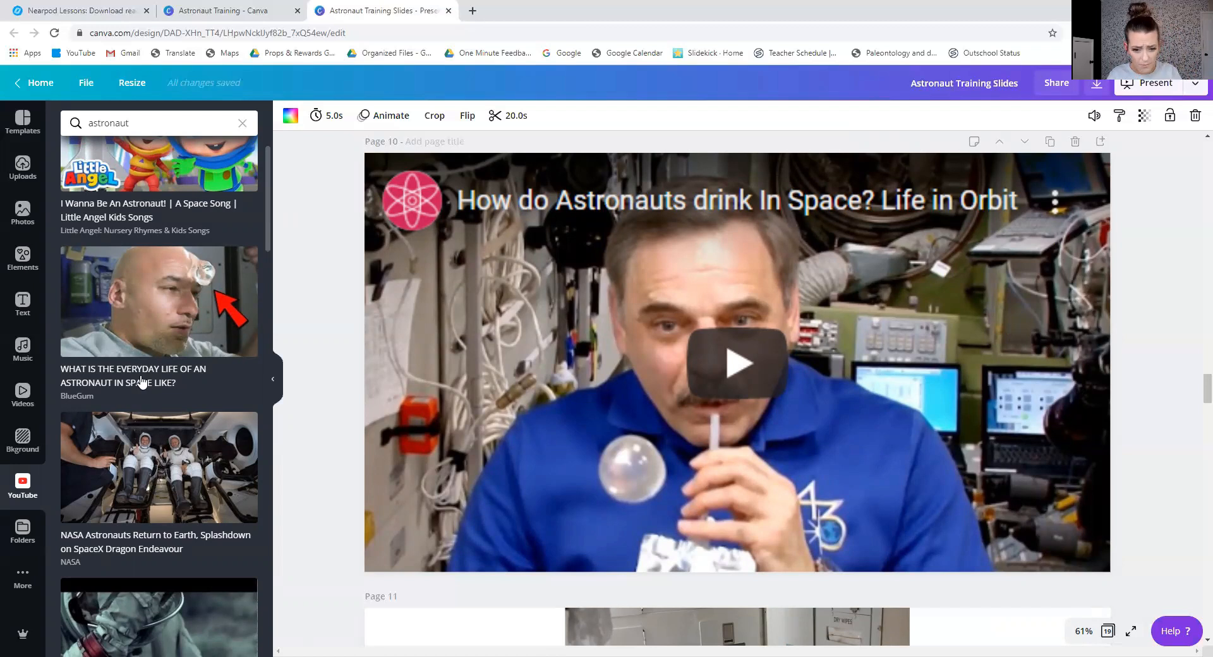
Play the embedded YouTube video on page 10 from about 0:35, dismissing its advert, and pause it.
{"action": "left_click", "coordinate": [642, 425]}
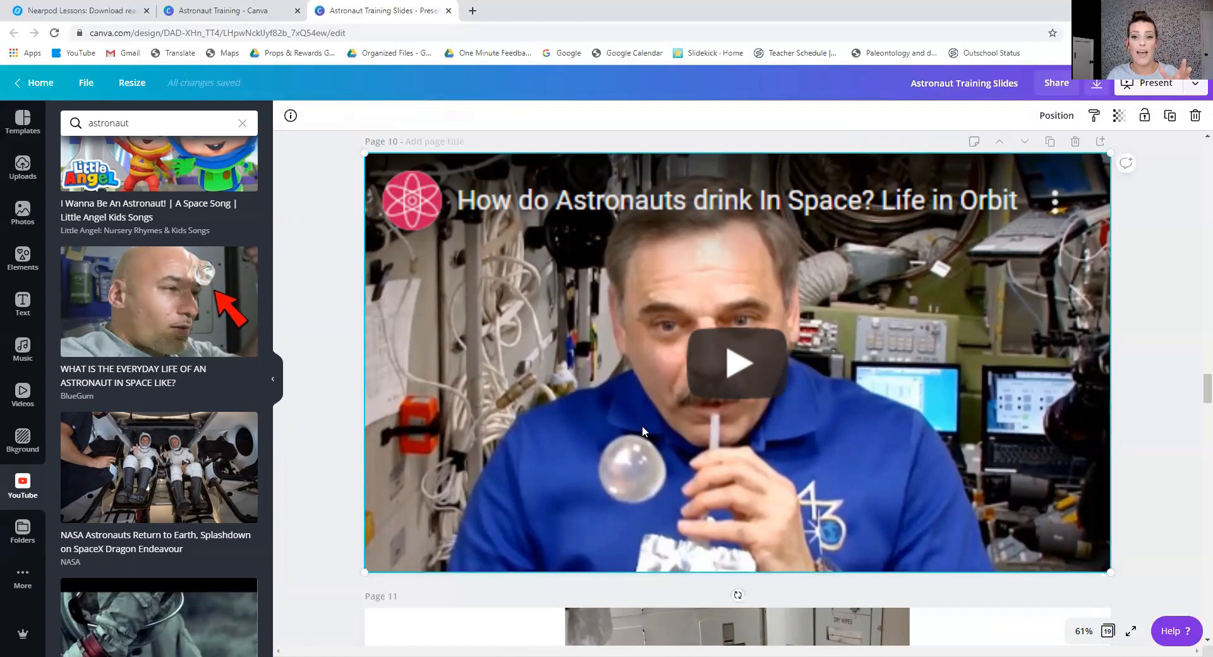
{"action": "left_click", "coordinate": [745, 372]}
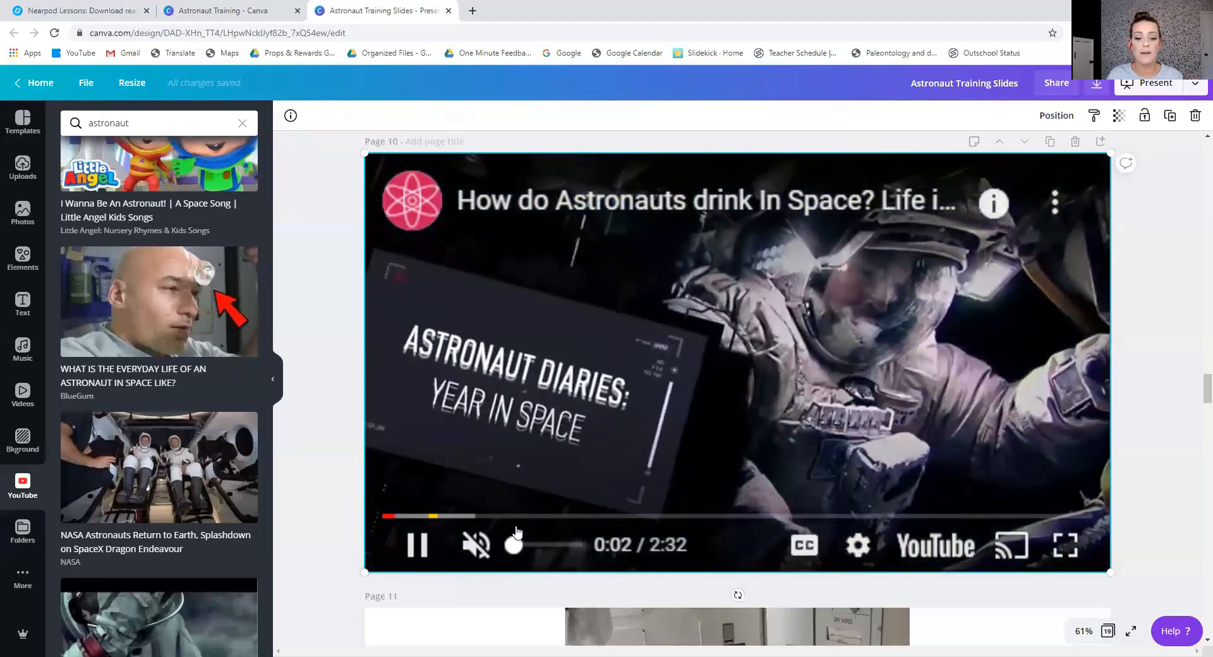
{"action": "left_click", "coordinate": [547, 518]}
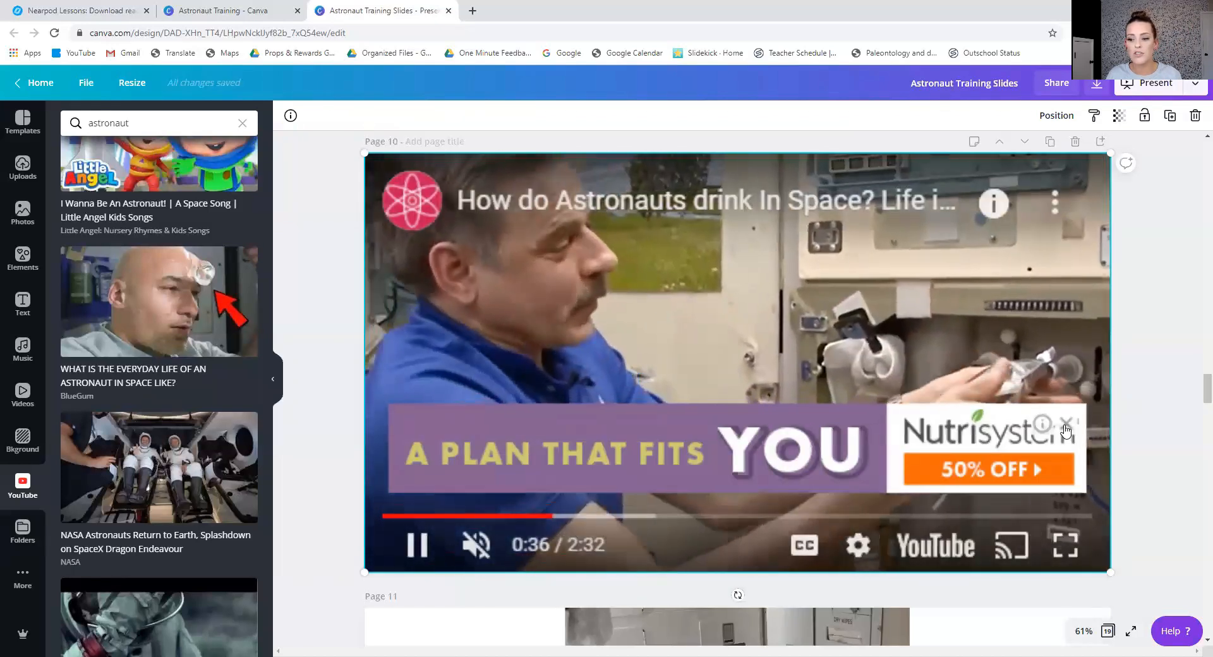
{"action": "left_click", "coordinate": [1065, 424]}
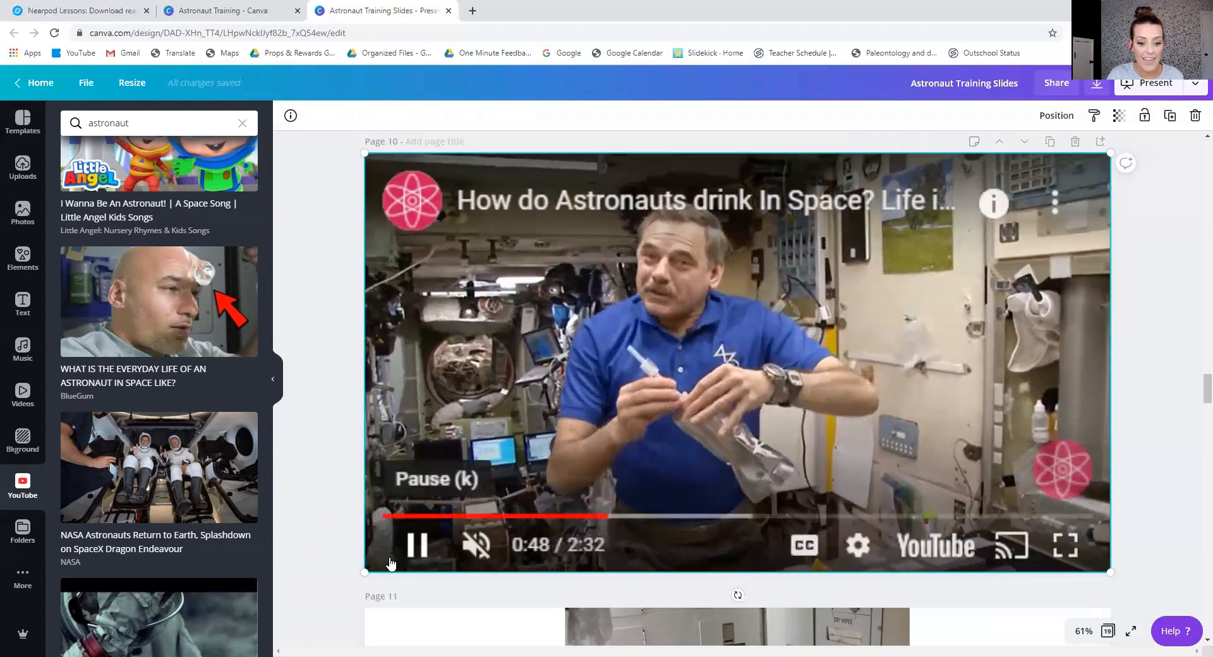
{"action": "left_click", "coordinate": [415, 545]}
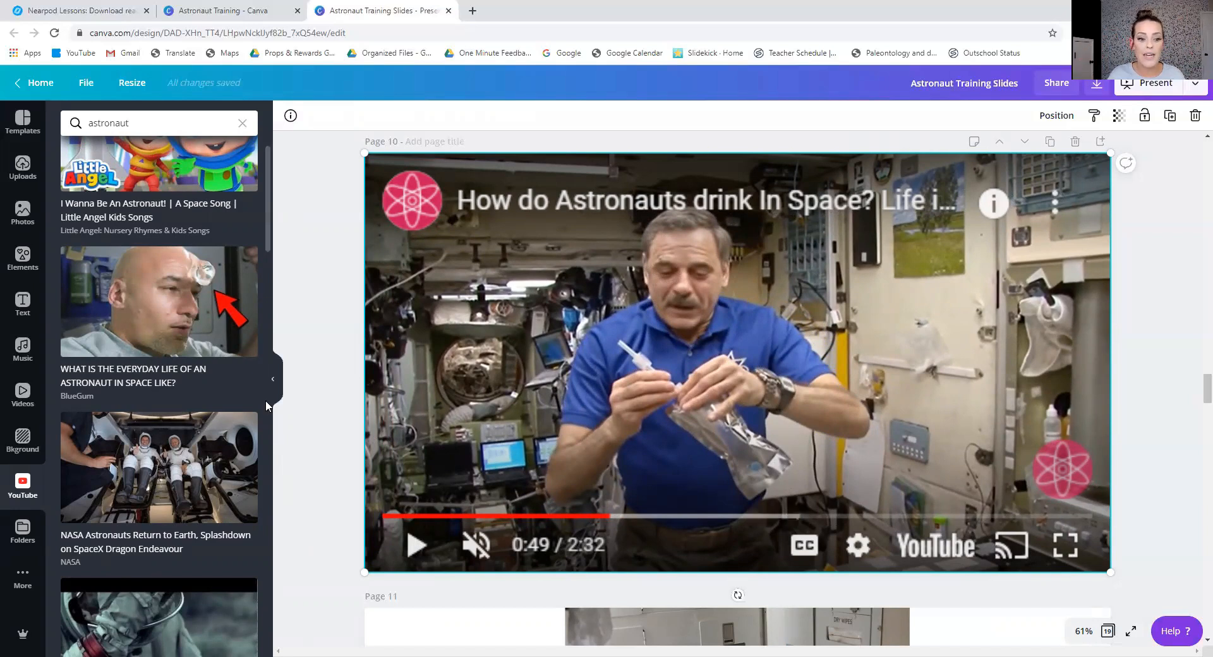
{"action": "left_click", "coordinate": [274, 381]}
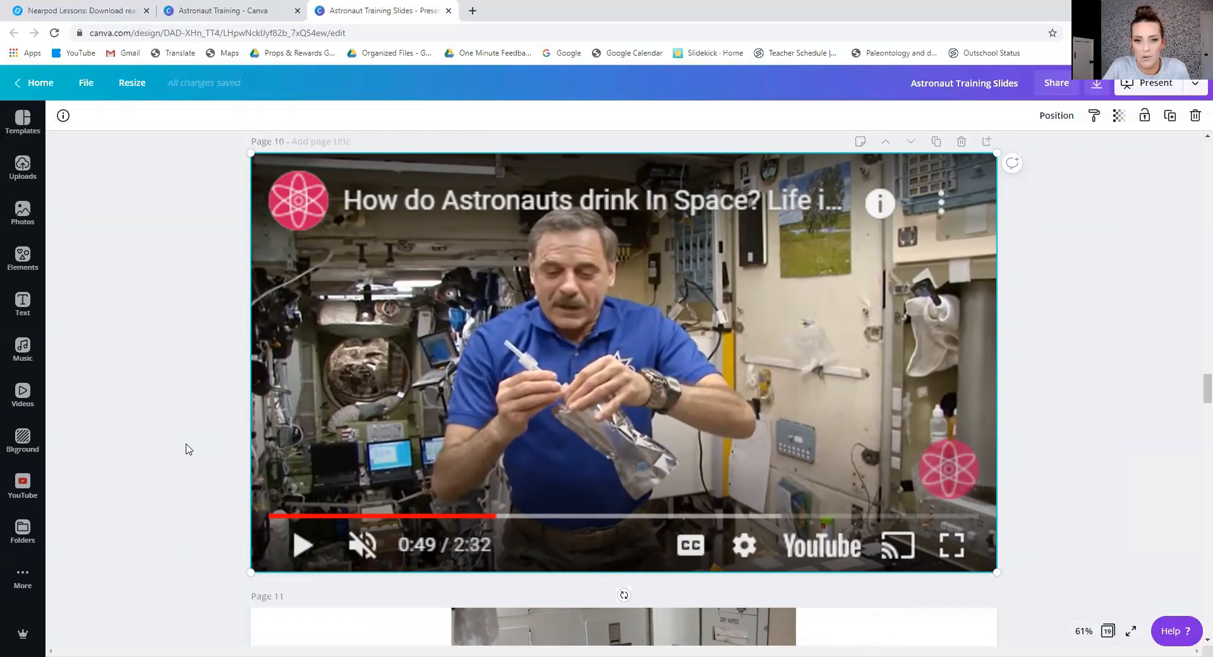
Resize the YouTube video on page 10 to fill the whole page at 1,920 × 1,080, and deselect it.
{"action": "scroll", "coordinate": [186, 449], "scroll_direction": "down", "scroll_amount": 3}
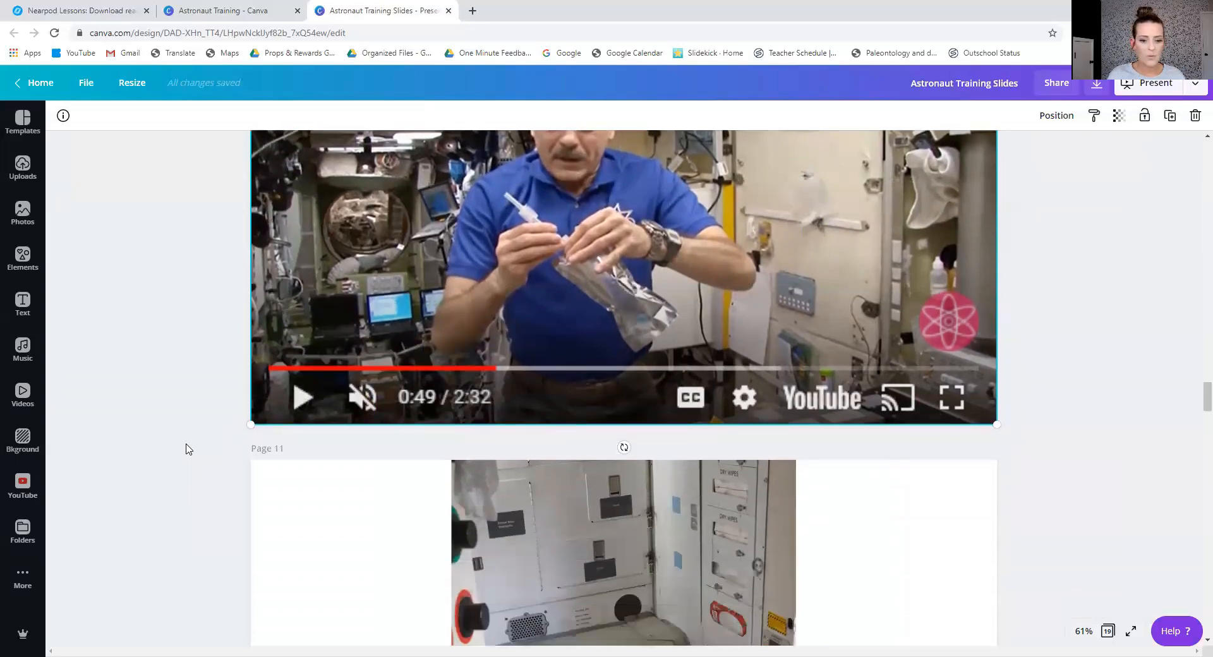
{"action": "scroll", "coordinate": [1059, 496], "scroll_direction": "up", "scroll_amount": 2}
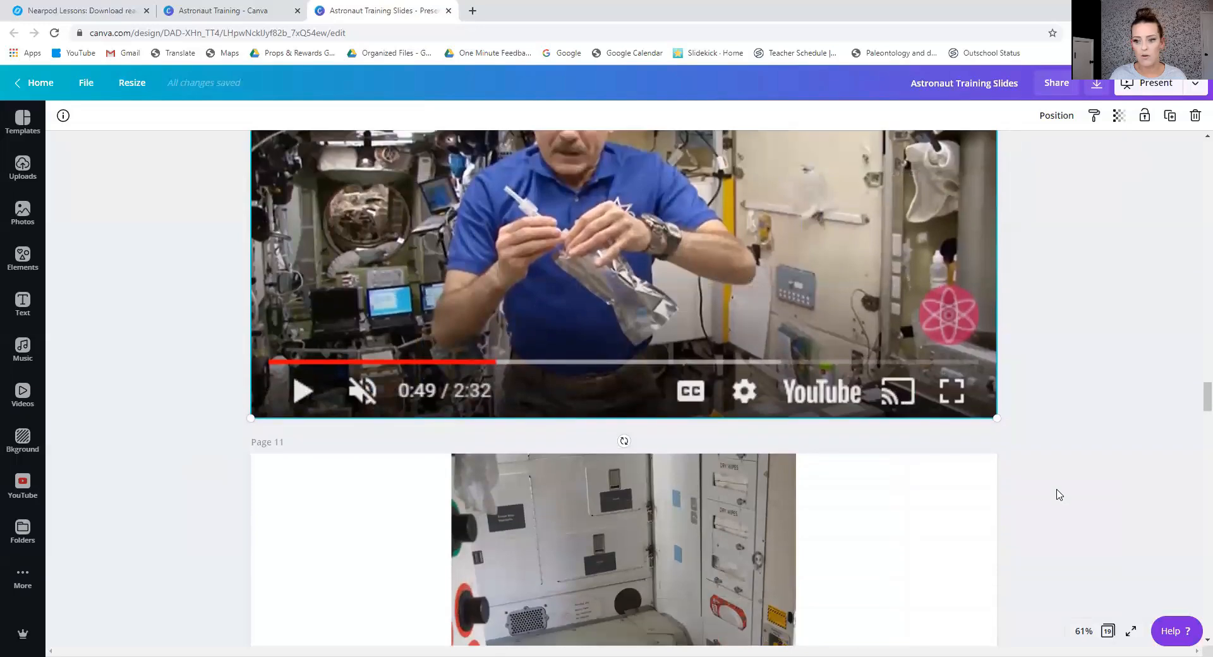
{"action": "left_click_drag", "start_coordinate": [966, 497], "coordinate": [1010, 507]}
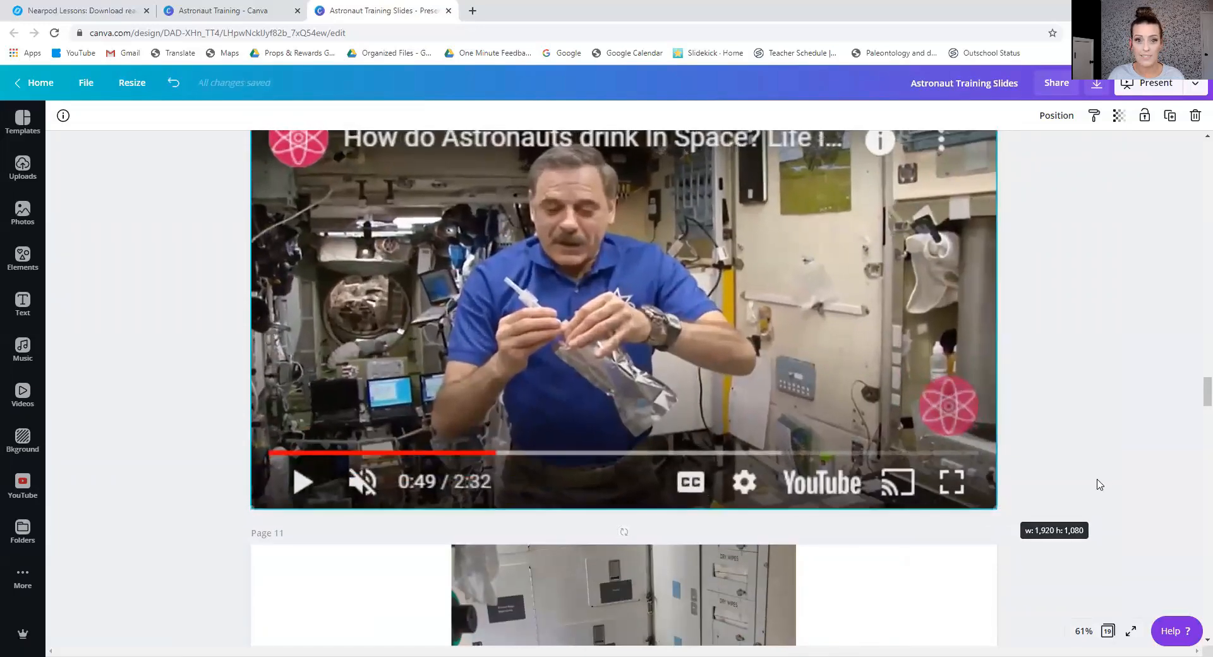
{"action": "left_click", "coordinate": [1105, 477]}
Look through pages 11 to 13, examining the space toilet photo, the "Bedtime in space" video and the astronaut images.
{"action": "scroll", "coordinate": [1107, 477], "scroll_direction": "down", "scroll_amount": 2}
{"action": "scroll", "coordinate": [1107, 477], "scroll_direction": "down", "scroll_amount": 6}
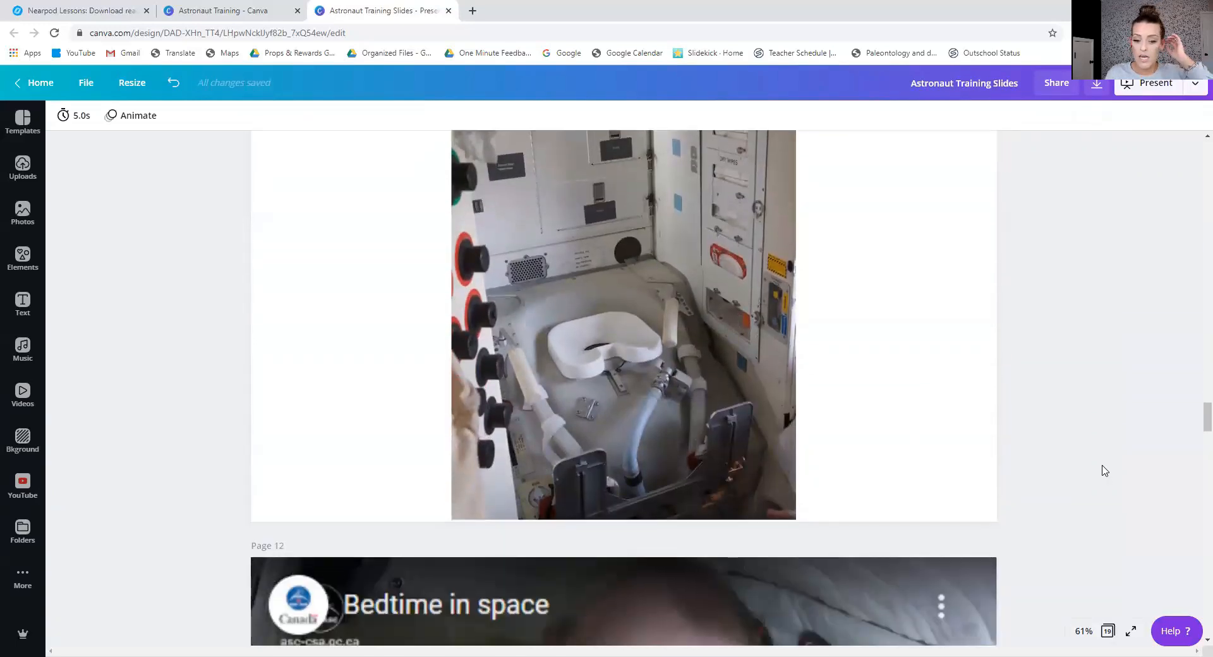
{"action": "scroll", "coordinate": [1082, 456], "scroll_direction": "down", "scroll_amount": 6}
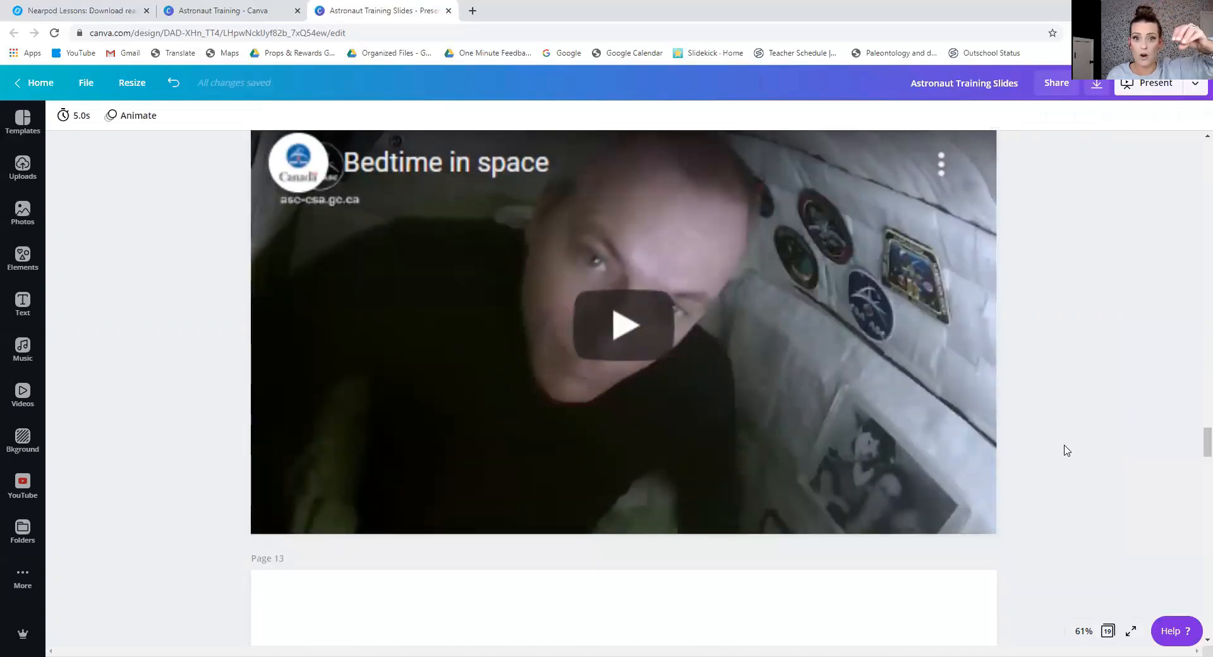
{"action": "scroll", "coordinate": [1068, 449], "scroll_direction": "down", "scroll_amount": 1}
{"action": "scroll", "coordinate": [1066, 450], "scroll_direction": "down", "scroll_amount": 6}
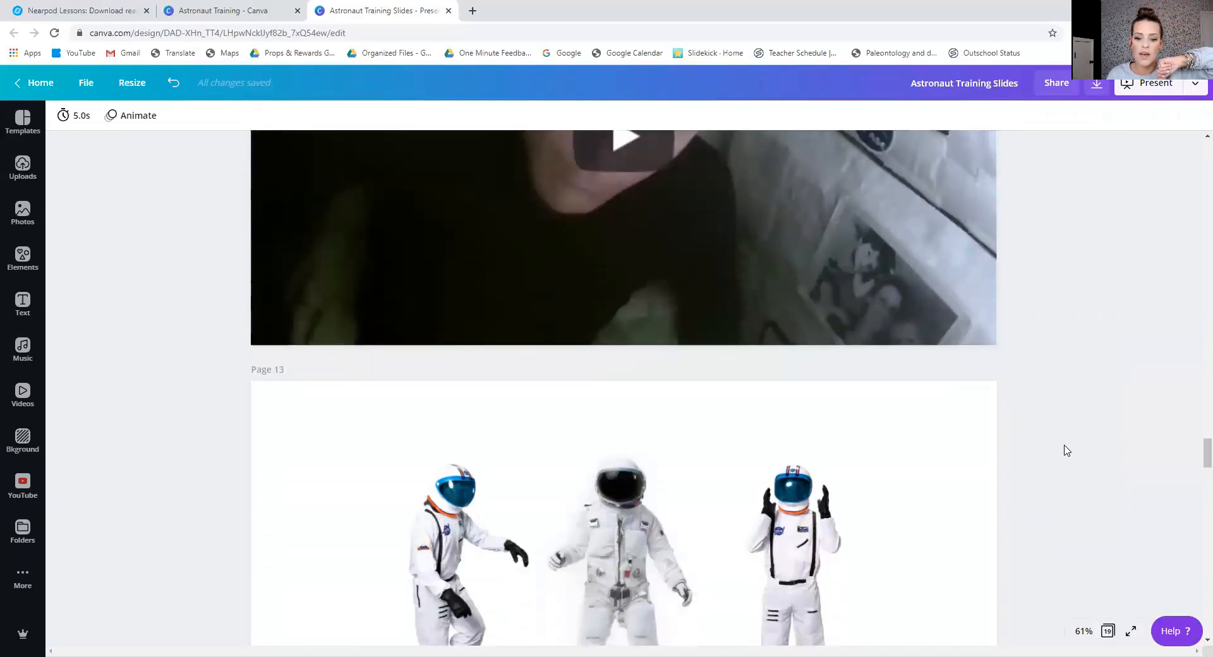
Look through pages 14 to 19, examining the wireframe astronaut, rocket name puzzle, shuttle launch, dog photo, animal clipart and space frogs video.
{"action": "scroll", "coordinate": [1066, 450], "scroll_direction": "down", "scroll_amount": 4}
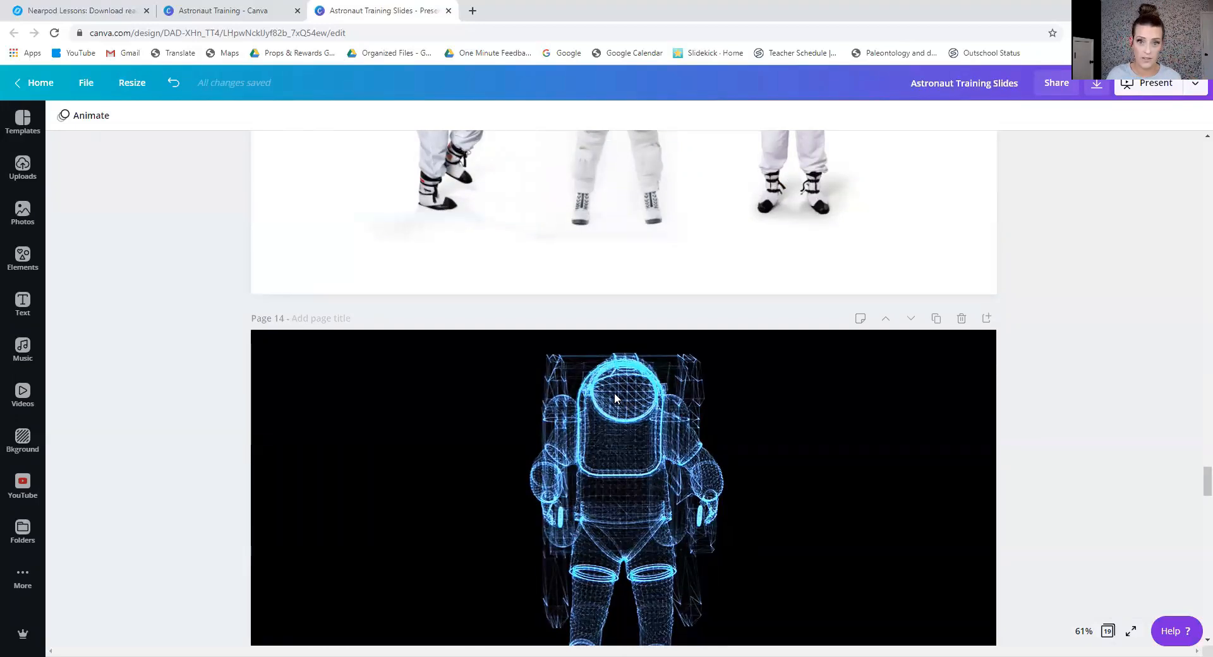
{"action": "scroll", "coordinate": [614, 393], "scroll_direction": "down", "scroll_amount": 6}
{"action": "scroll", "coordinate": [618, 393], "scroll_direction": "down", "scroll_amount": 4}
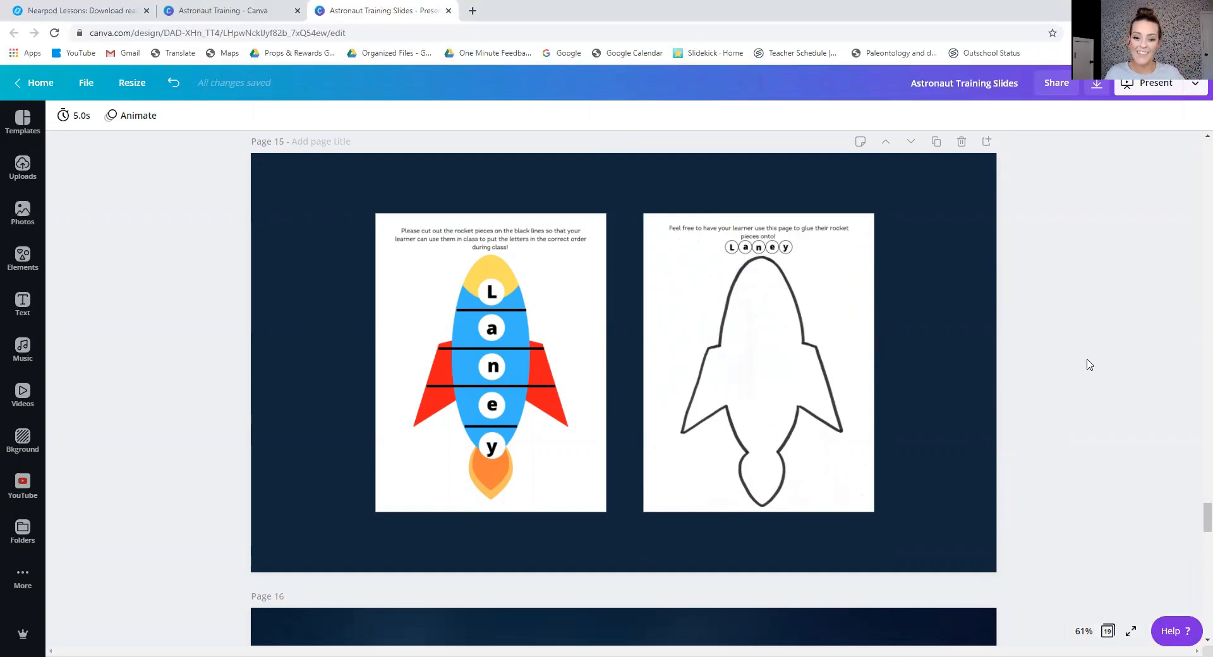
{"action": "scroll", "coordinate": [1086, 364], "scroll_direction": "down", "scroll_amount": 3}
{"action": "scroll", "coordinate": [864, 404], "scroll_direction": "down", "scroll_amount": 5}
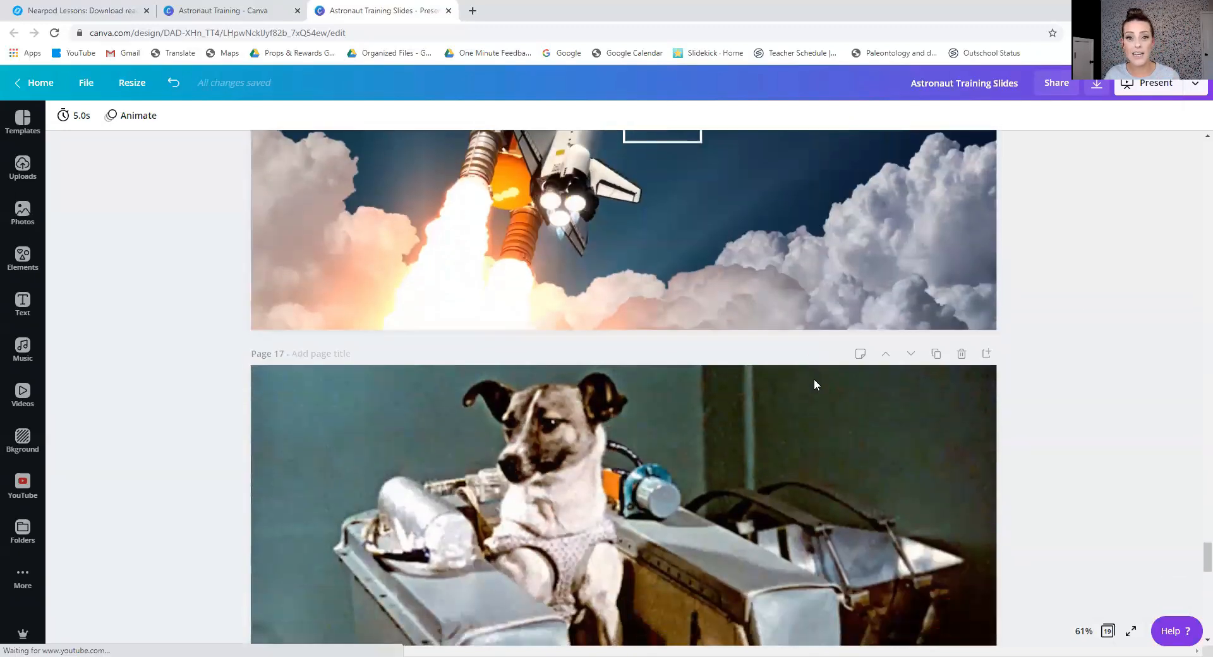
{"action": "scroll", "coordinate": [813, 384], "scroll_direction": "down", "scroll_amount": 3}
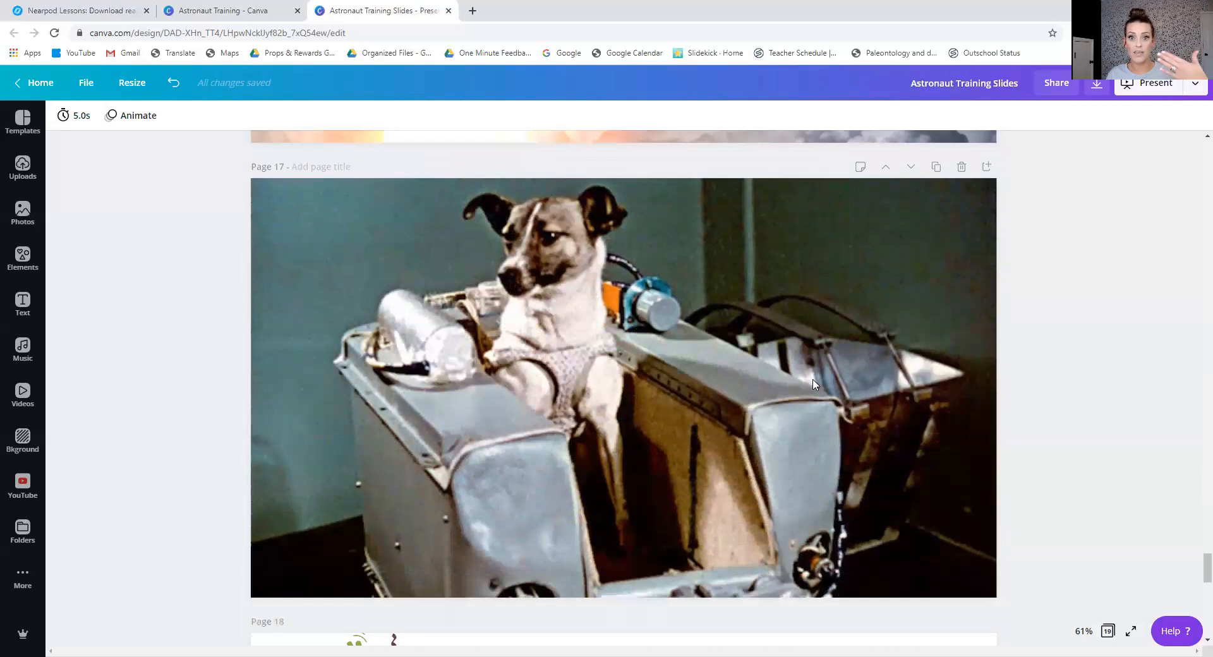
{"action": "scroll", "coordinate": [814, 384], "scroll_direction": "down", "scroll_amount": 2}
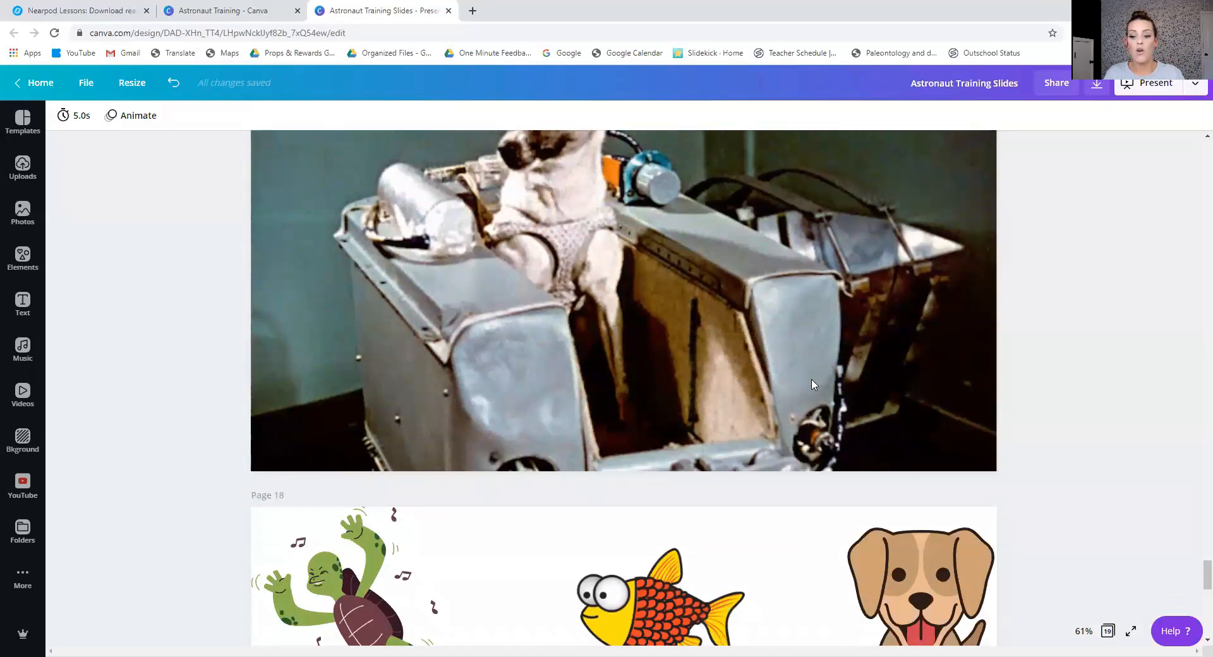
{"action": "scroll", "coordinate": [814, 384], "scroll_direction": "down", "scroll_amount": 6}
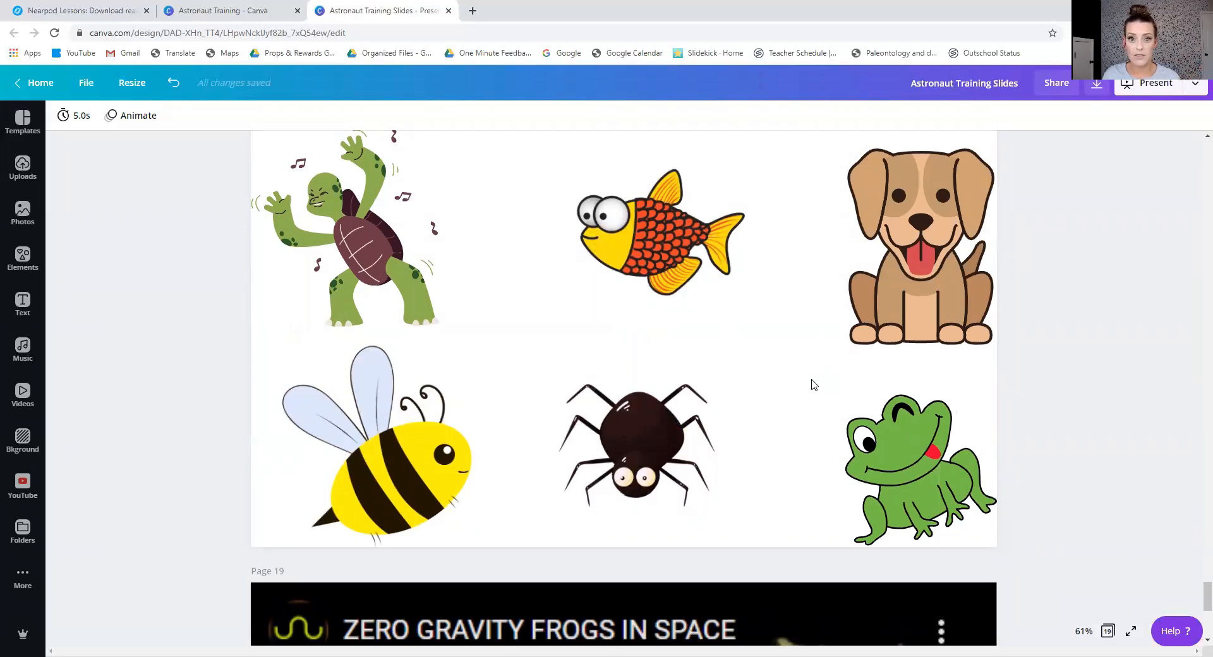
{"action": "scroll", "coordinate": [813, 381], "scroll_direction": "down", "scroll_amount": 7}
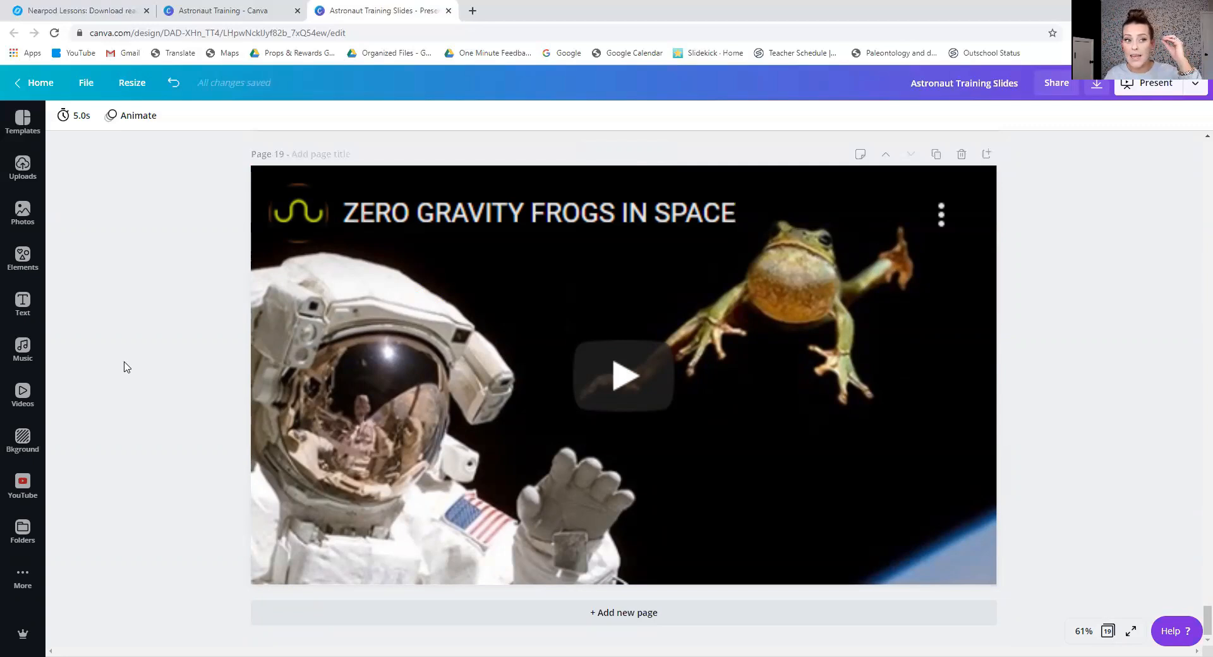
Open the mountain number game design "1 - 24 x 18 in" from the list of all designs and hide the template list.
{"action": "left_click", "coordinate": [202, 12]}
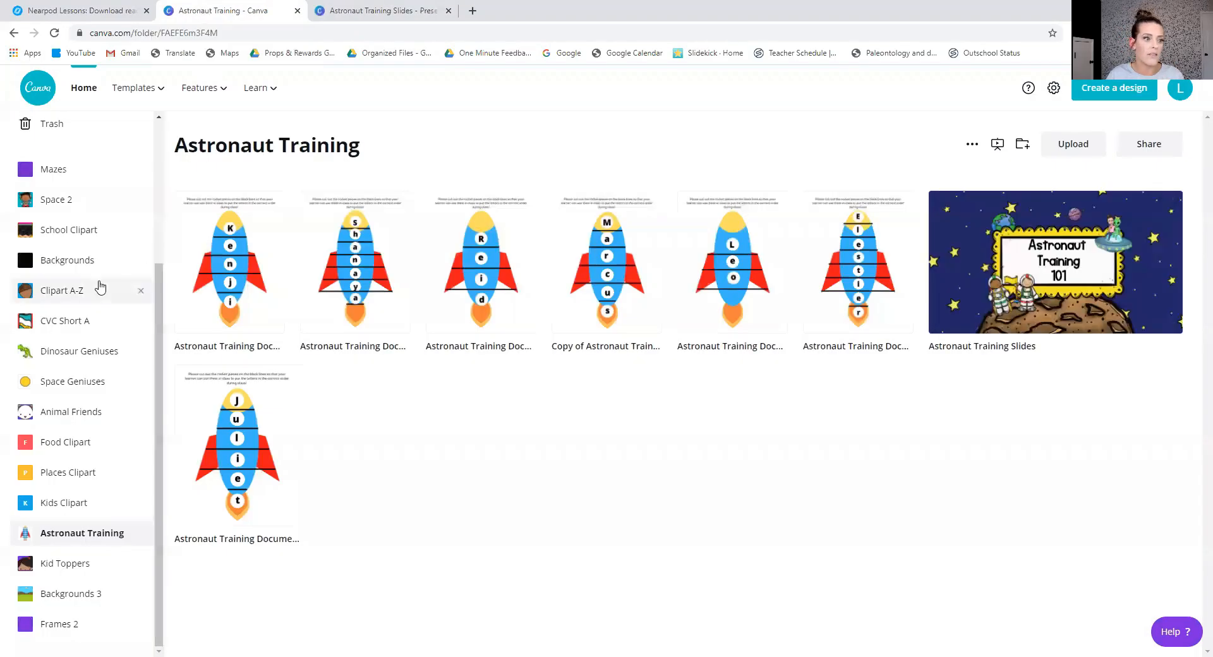
{"action": "left_click", "coordinate": [73, 173]}
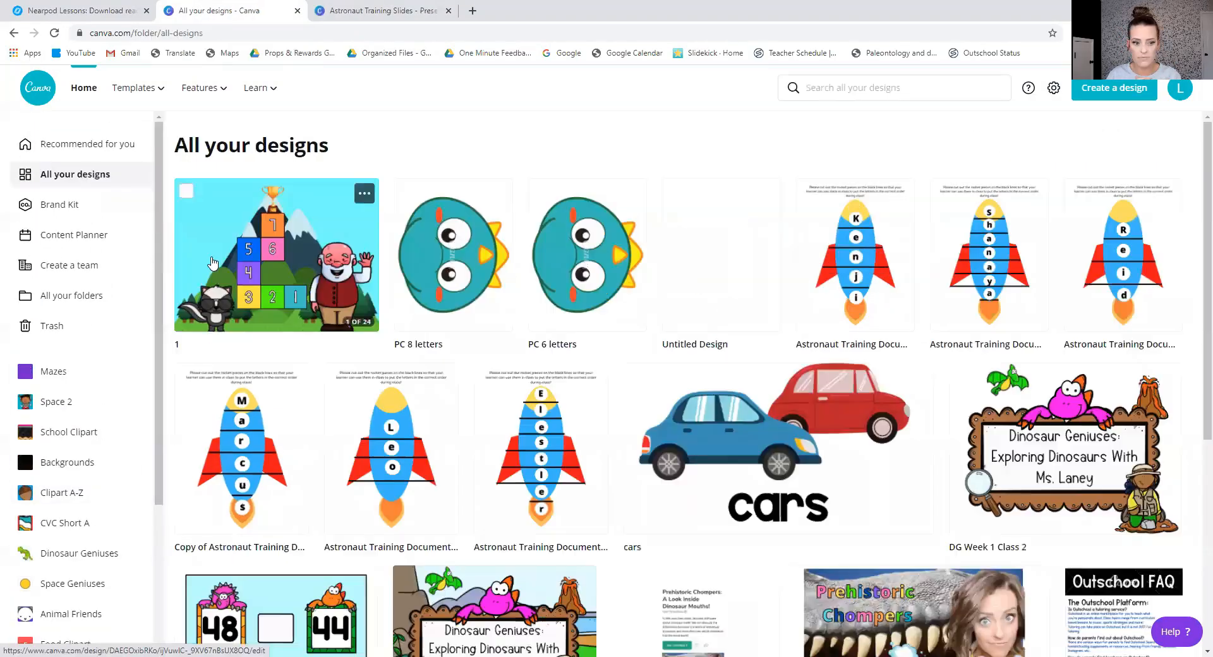
{"action": "left_click", "coordinate": [277, 256]}
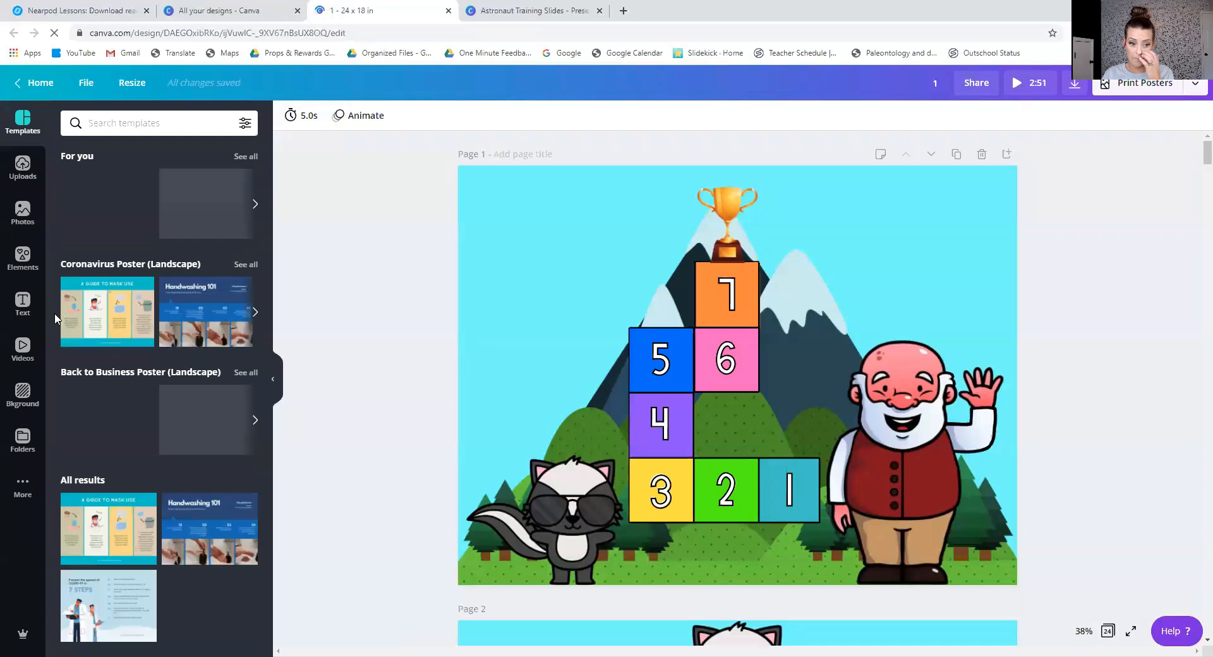
{"action": "left_click", "coordinate": [278, 382]}
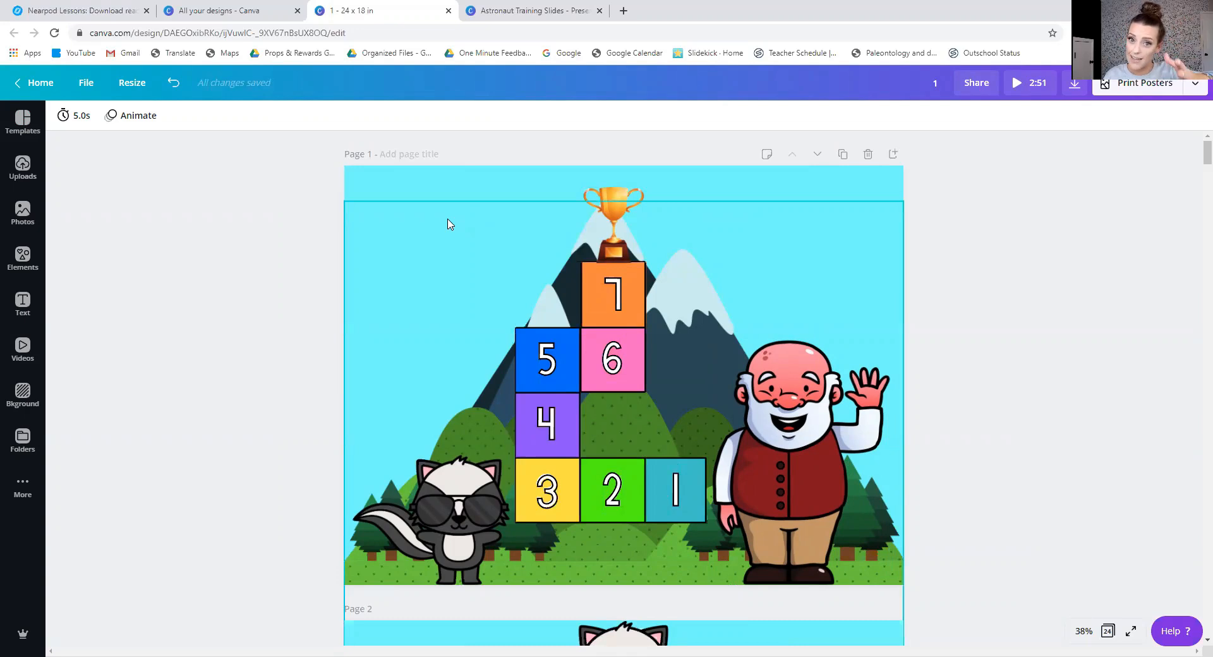
Add a solid square to page 1 in the sky beside the mountain, colour it pink and shrink it to about number-block size.
{"action": "left_click", "coordinate": [29, 257]}
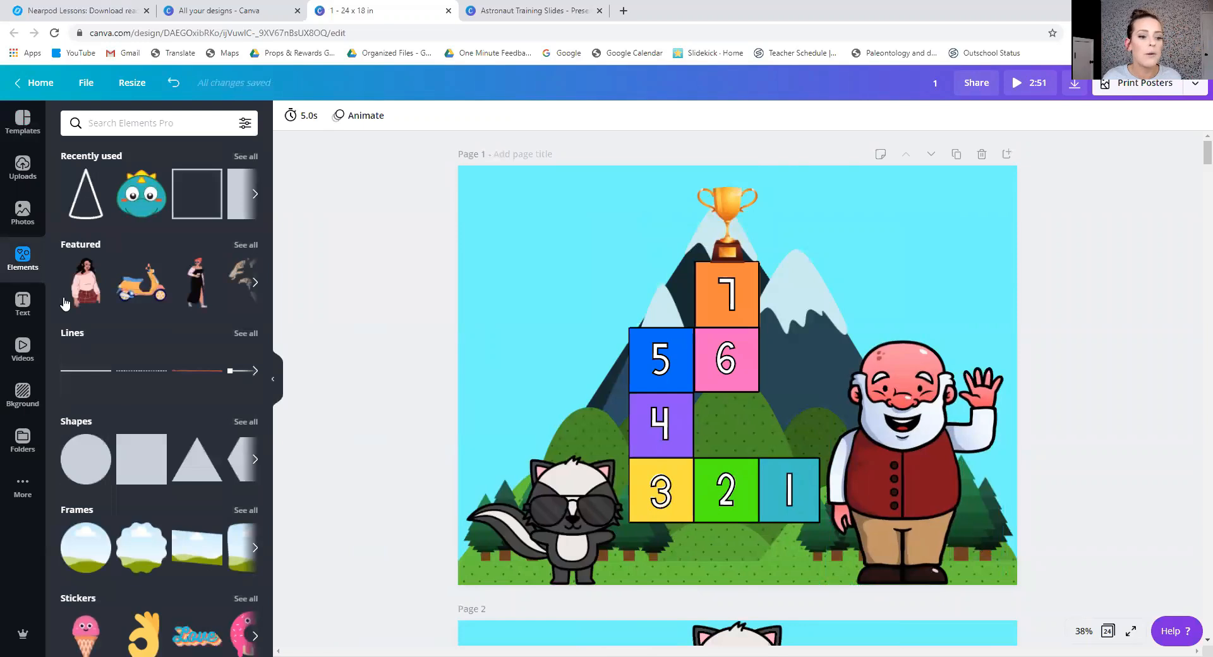
{"action": "left_click", "coordinate": [144, 459]}
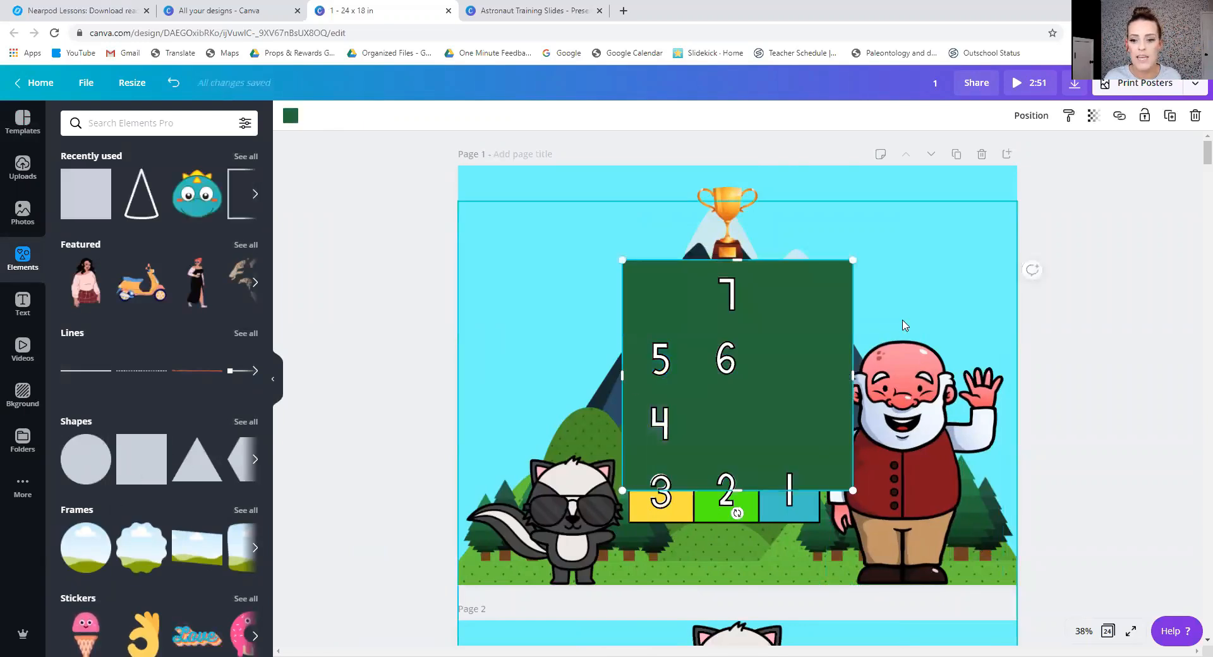
{"action": "left_click_drag", "start_coordinate": [806, 304], "coordinate": [658, 206]}
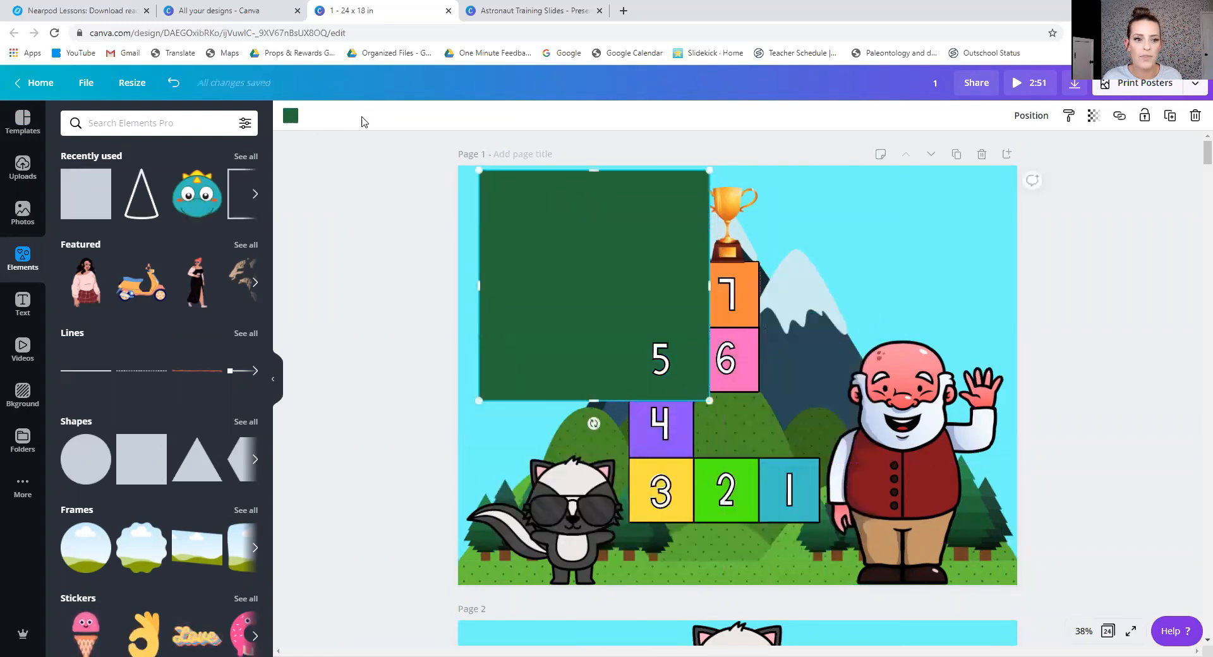
{"action": "left_click", "coordinate": [290, 116]}
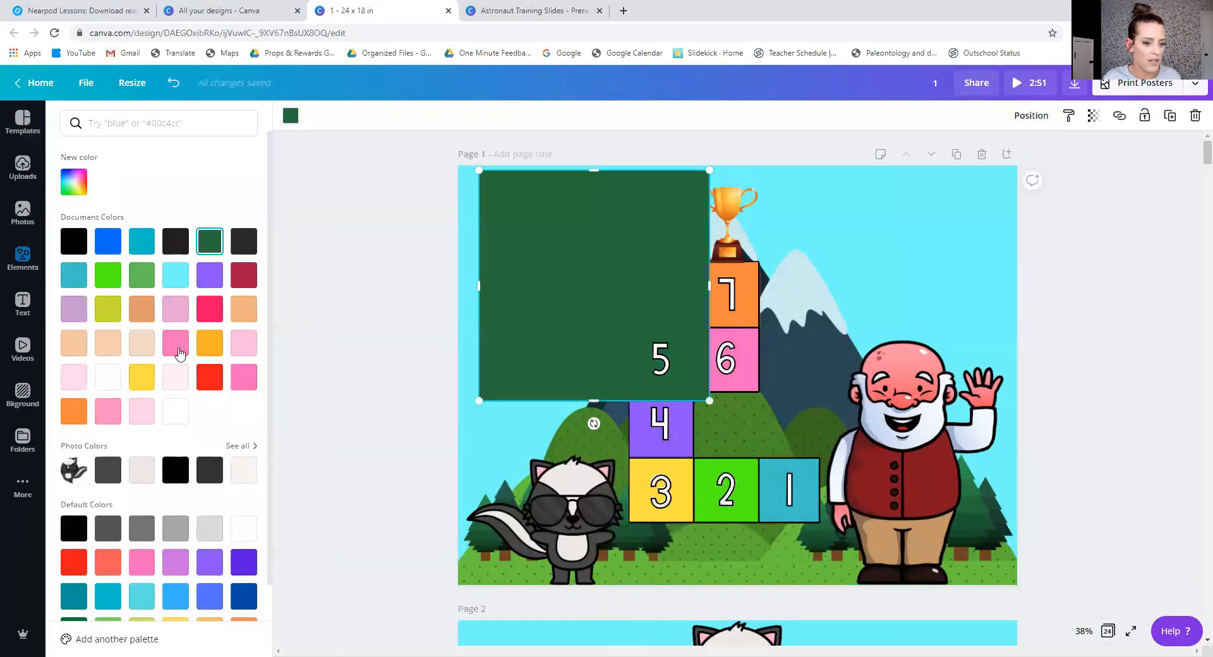
{"action": "left_click", "coordinate": [175, 343]}
{"action": "left_click_drag", "start_coordinate": [710, 169], "coordinate": [521, 323]}
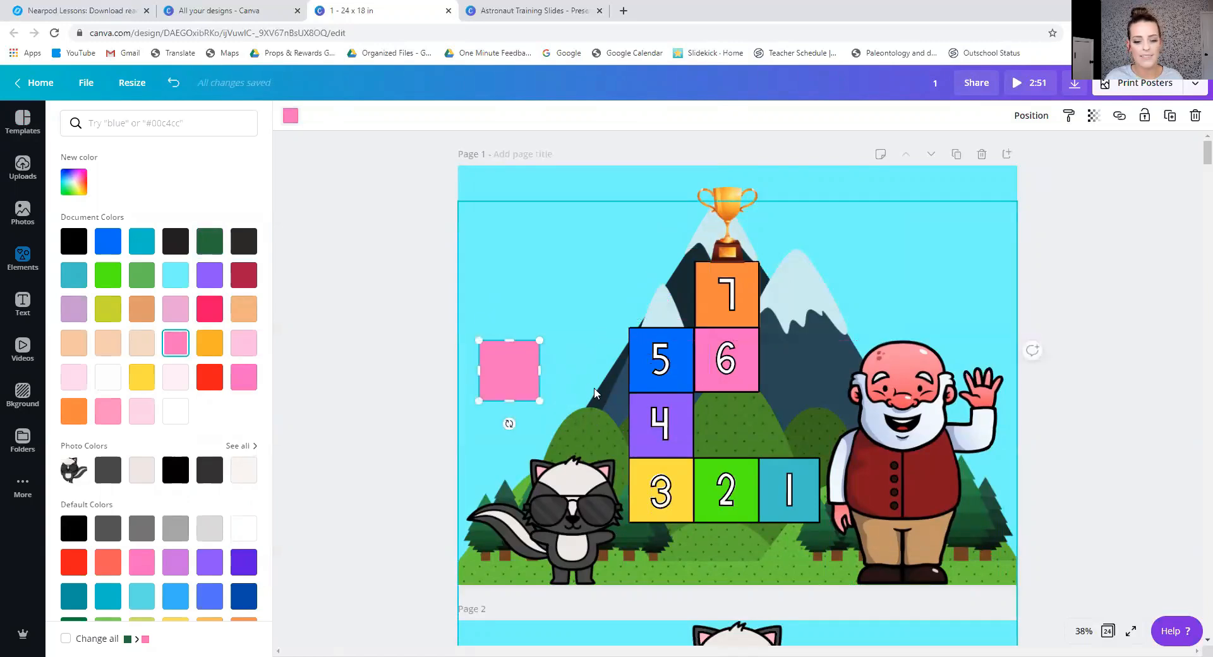
Duplicate the pink square three times, placing the copies edge to edge as a stepped path climbing towards the trophy.
{"action": "left_click", "coordinate": [516, 377]}
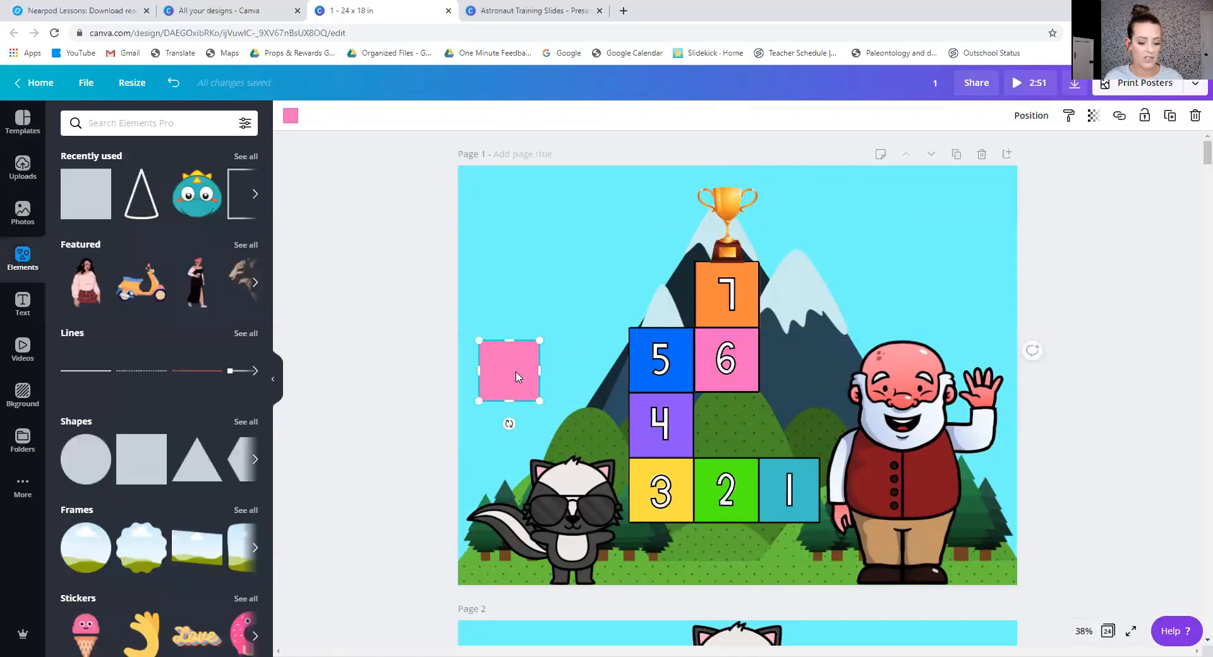
{"action": "key", "text": "ctrl+d"}
{"action": "left_click_drag", "start_coordinate": [525, 386], "coordinate": [522, 323]}
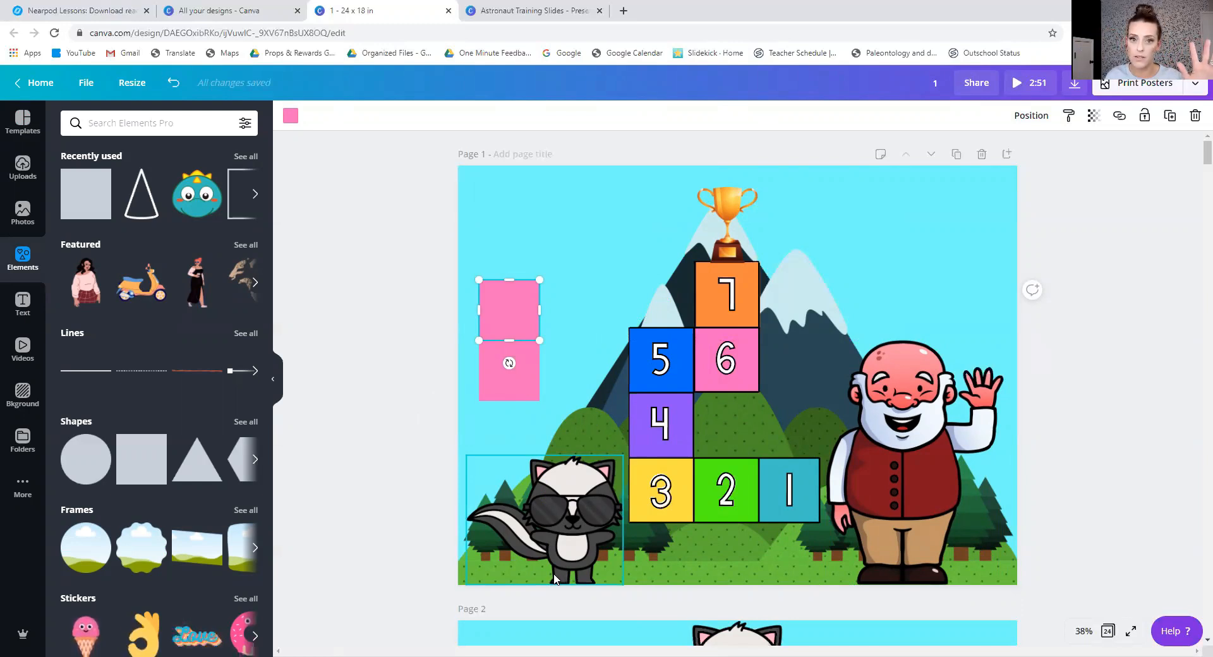
{"action": "left_click", "coordinate": [425, 347]}
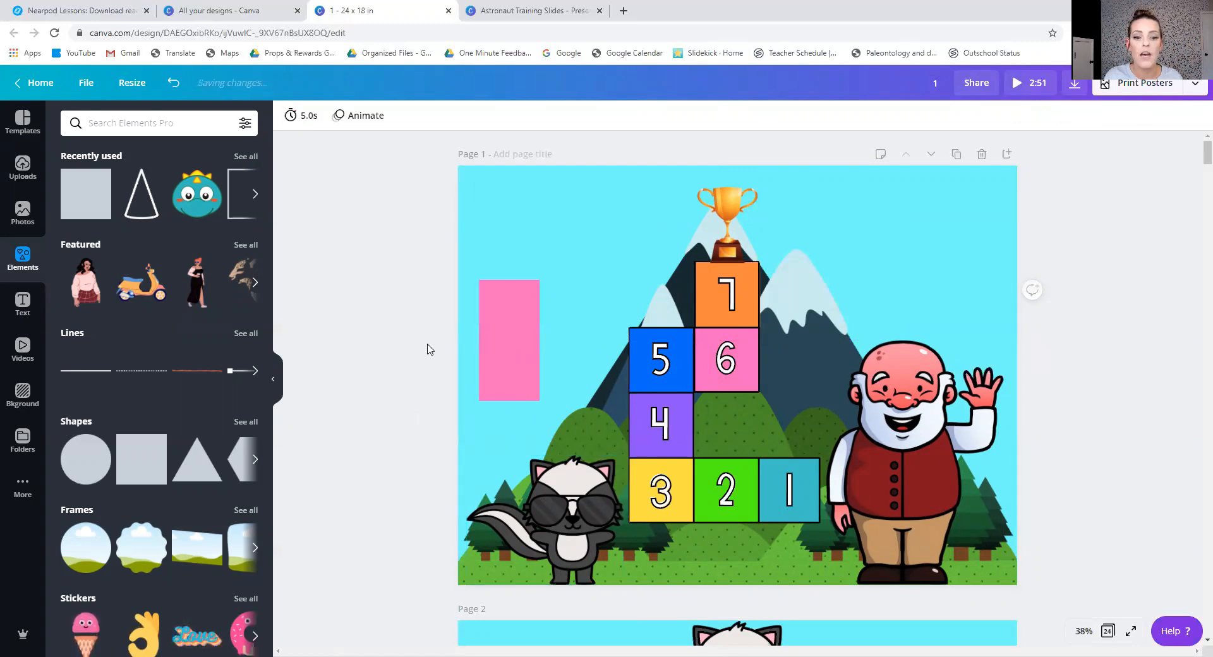
{"action": "left_click", "coordinate": [520, 304]}
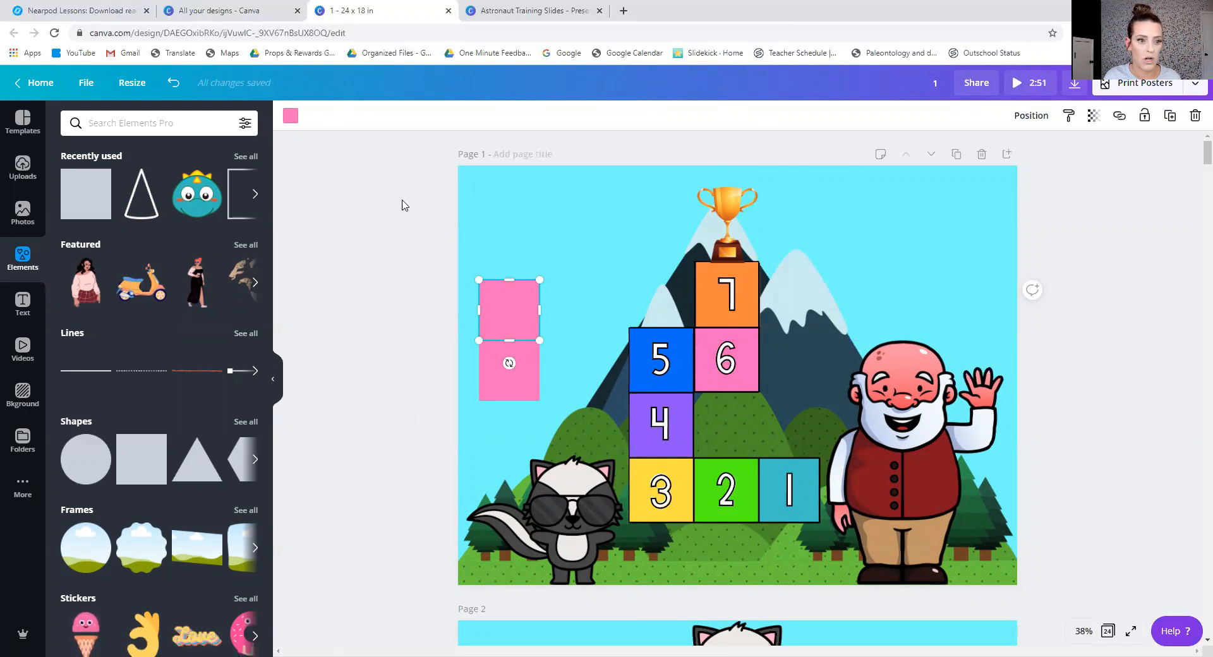
{"action": "left_click_drag", "start_coordinate": [513, 300], "coordinate": [547, 237]}
{"action": "key", "text": "ctrl+d"}
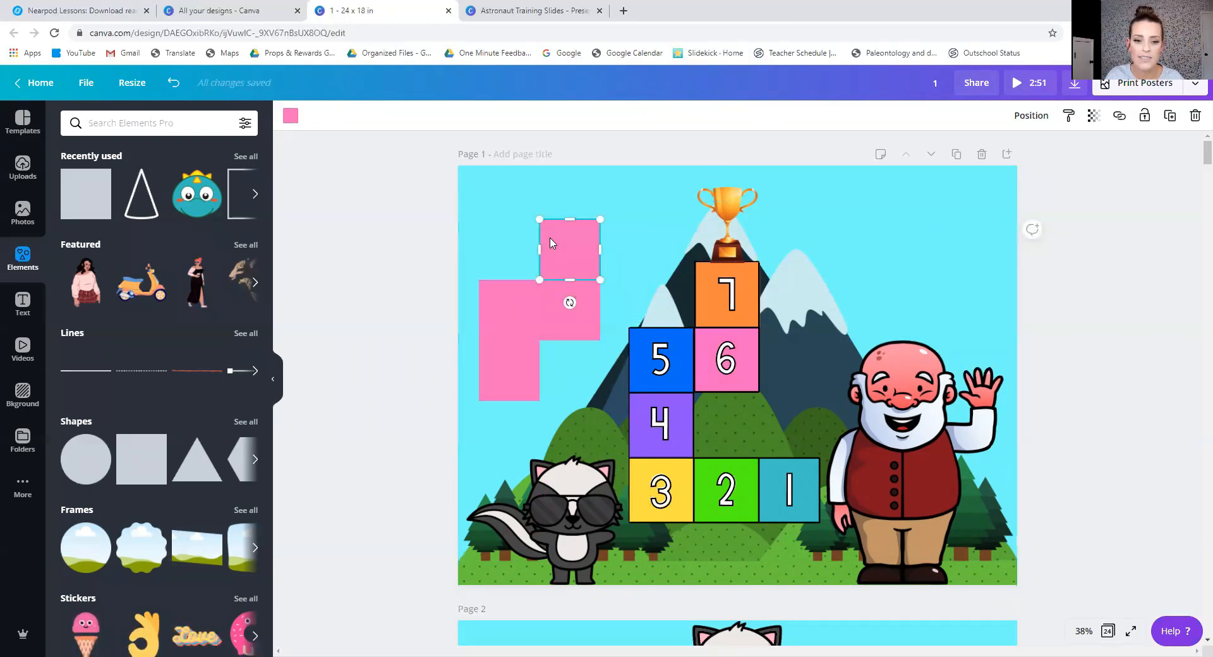
Recolour the top square of the new path green, the one below it yellow and the one beside that teal.
{"action": "left_click", "coordinate": [290, 116]}
{"action": "left_click", "coordinate": [108, 275]}
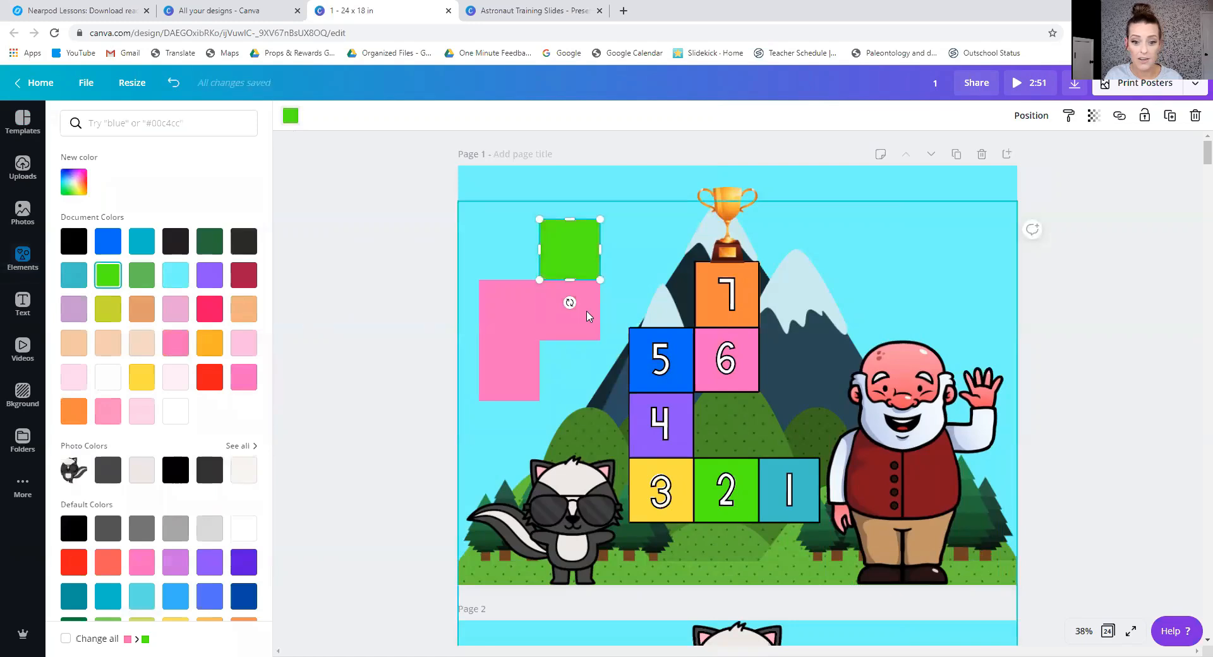
{"action": "left_click", "coordinate": [570, 310]}
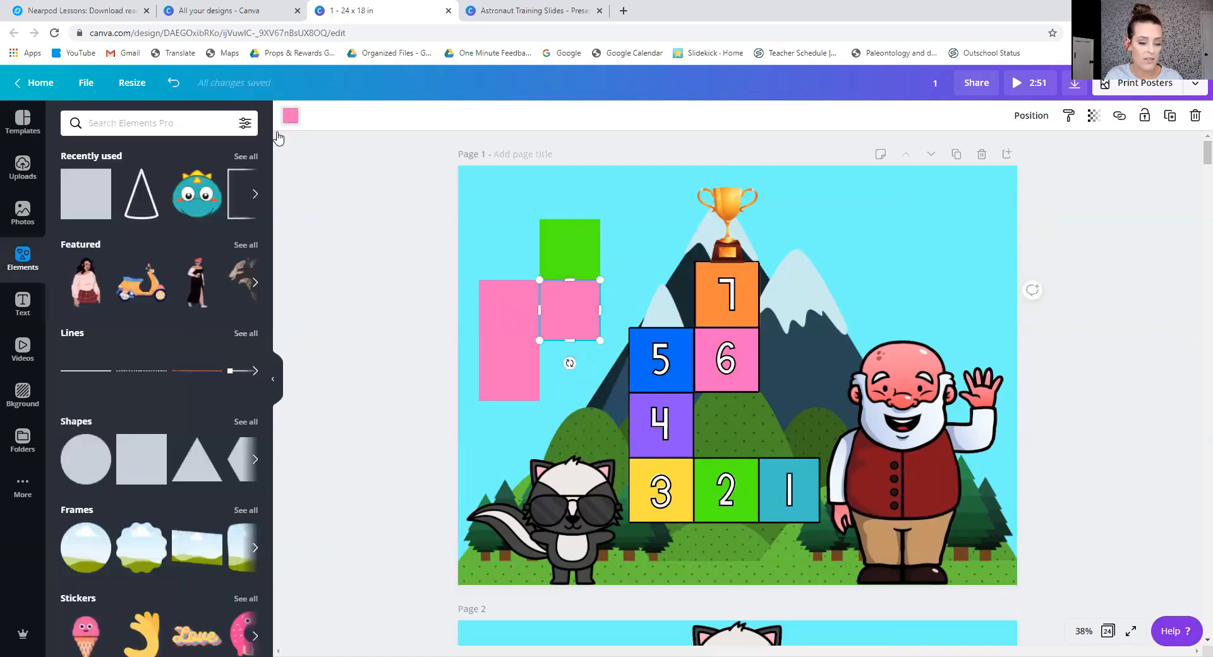
{"action": "left_click", "coordinate": [290, 115]}
{"action": "left_click", "coordinate": [142, 376]}
{"action": "left_click", "coordinate": [509, 310]}
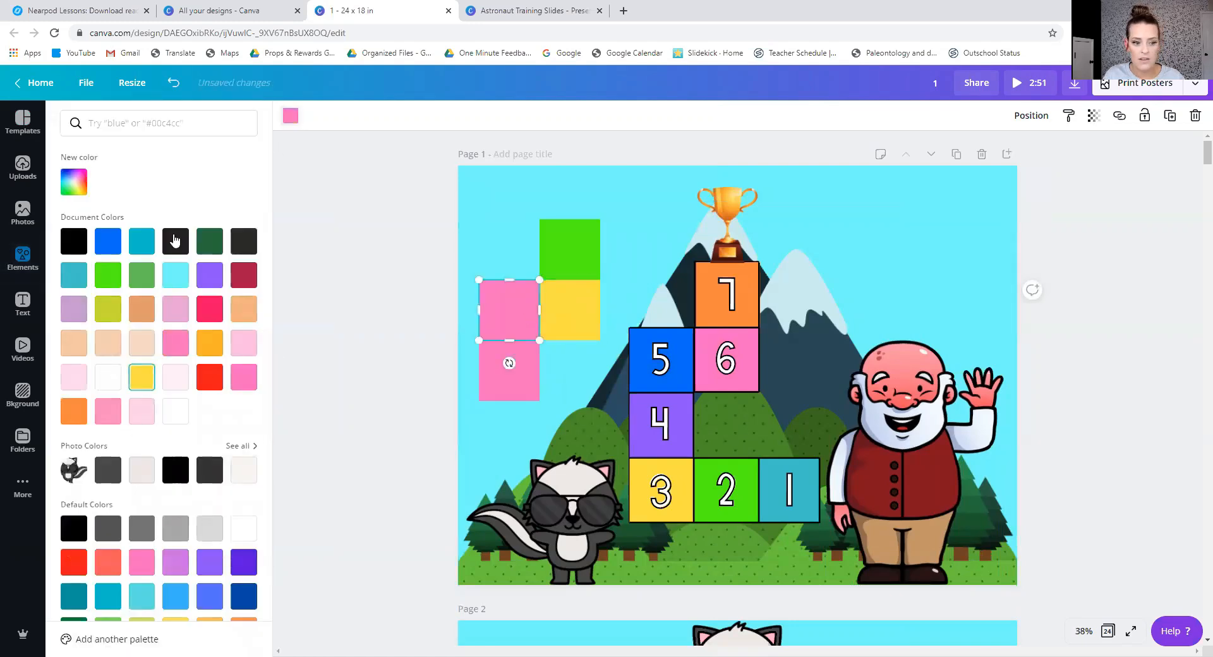
{"action": "left_click", "coordinate": [141, 241]}
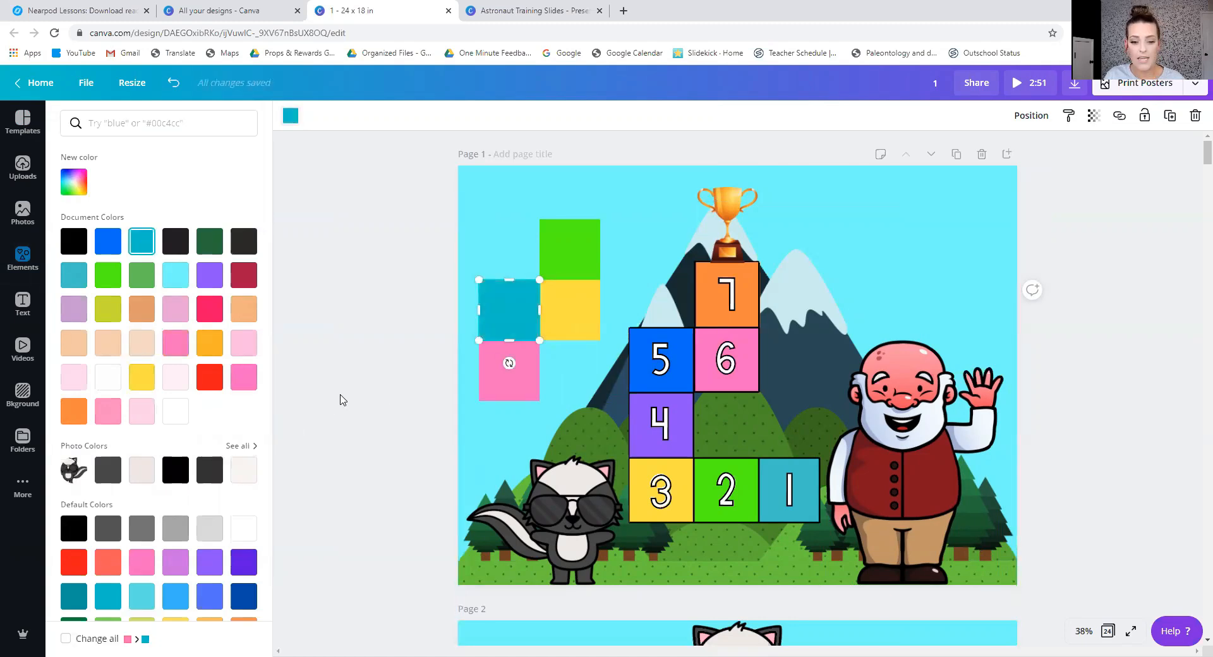
{"action": "left_click", "coordinate": [339, 399]}
{"action": "left_click", "coordinate": [432, 442]}
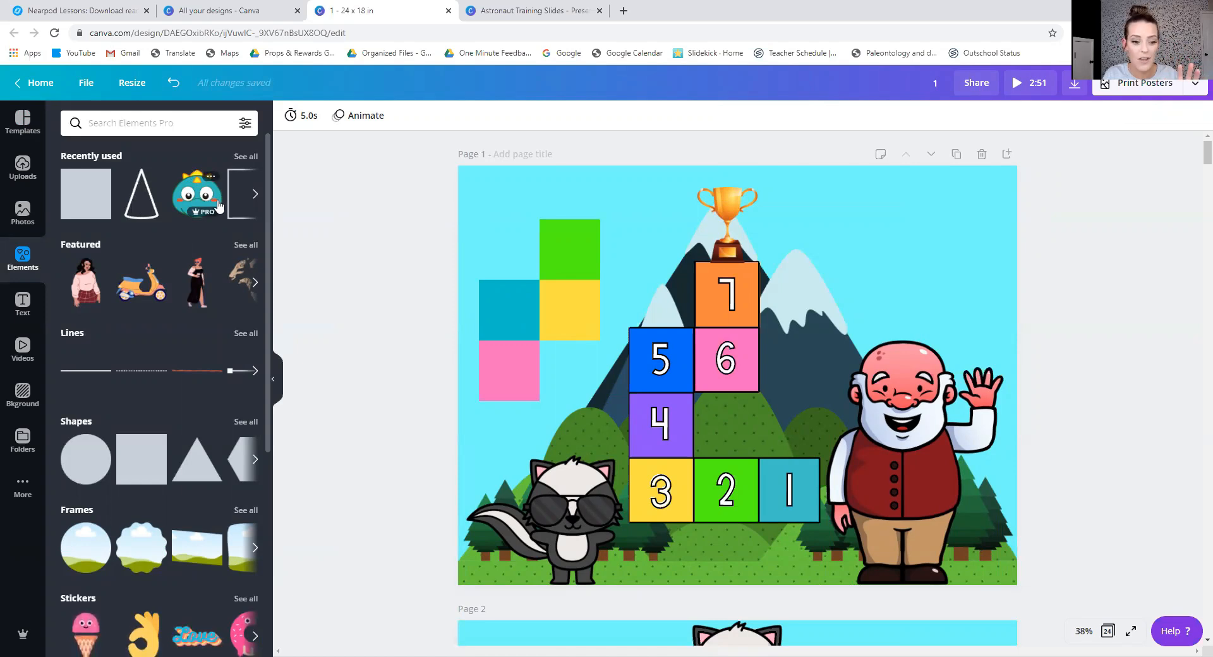
Add a hollow square outline from the full set of shapes to page 1 and colour it black.
{"action": "left_click", "coordinate": [245, 421]}
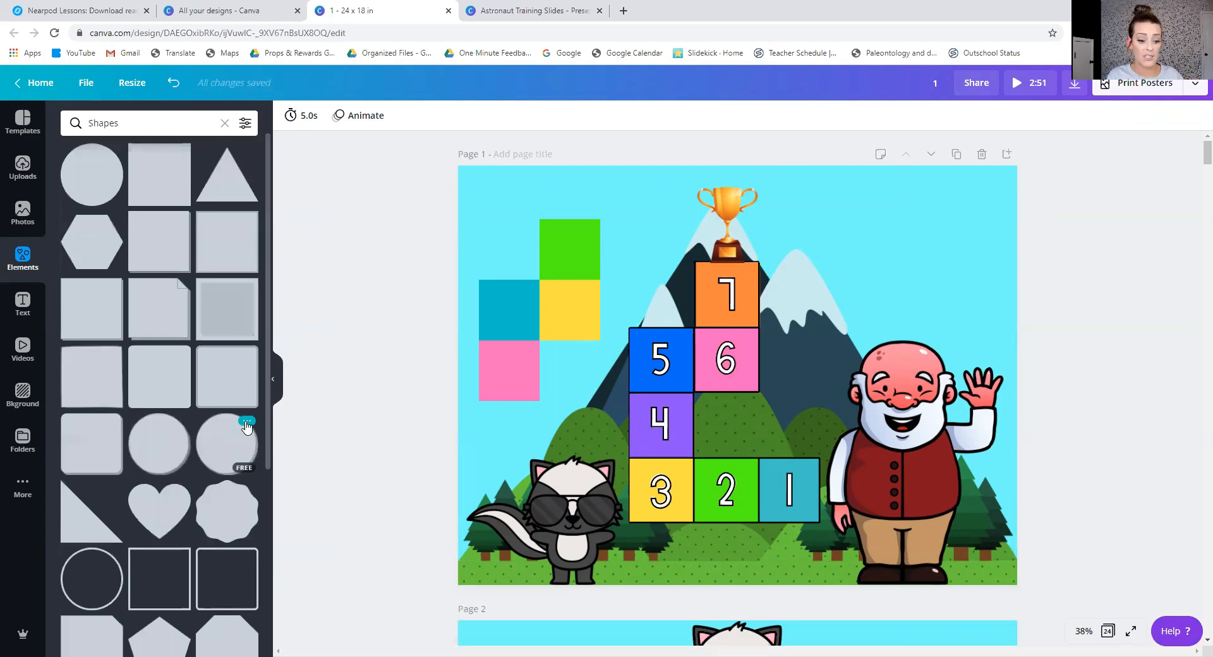
{"action": "left_click", "coordinate": [166, 575]}
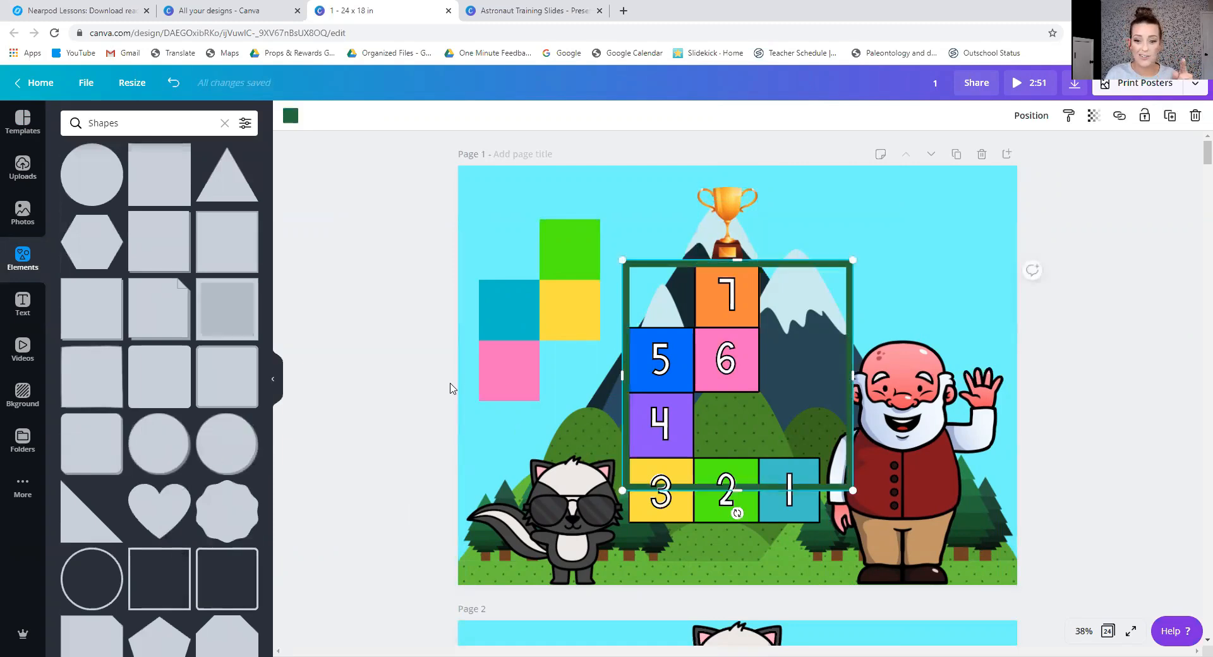
{"action": "left_click", "coordinate": [290, 116]}
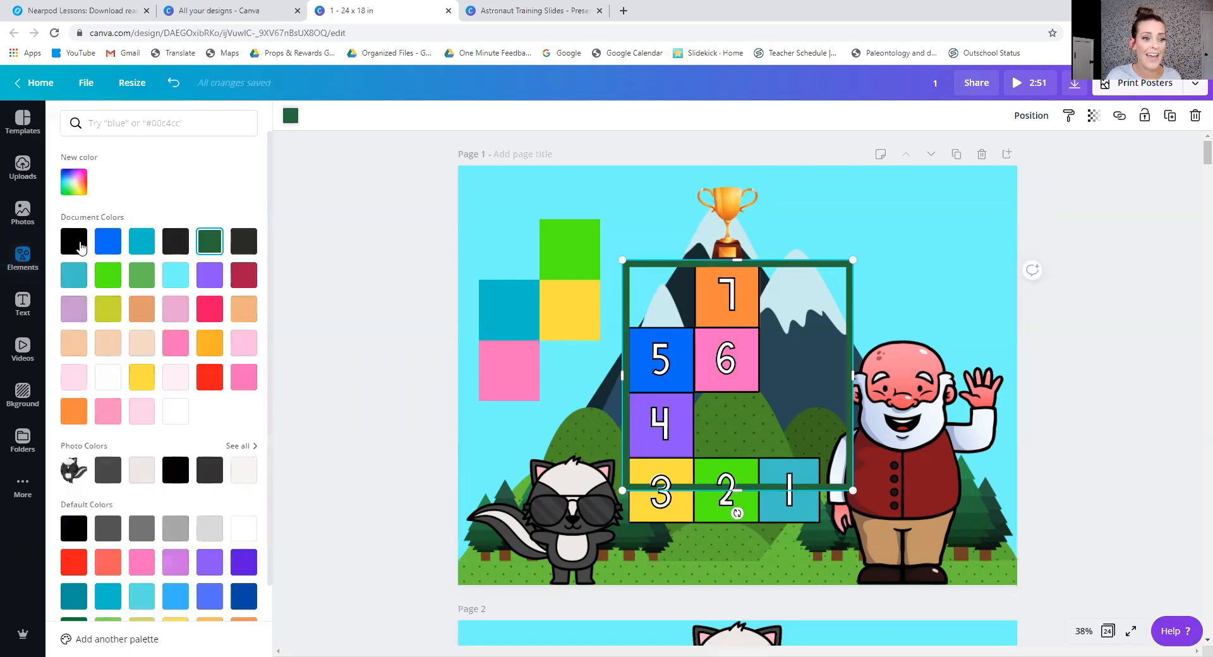
{"action": "left_click", "coordinate": [74, 240]}
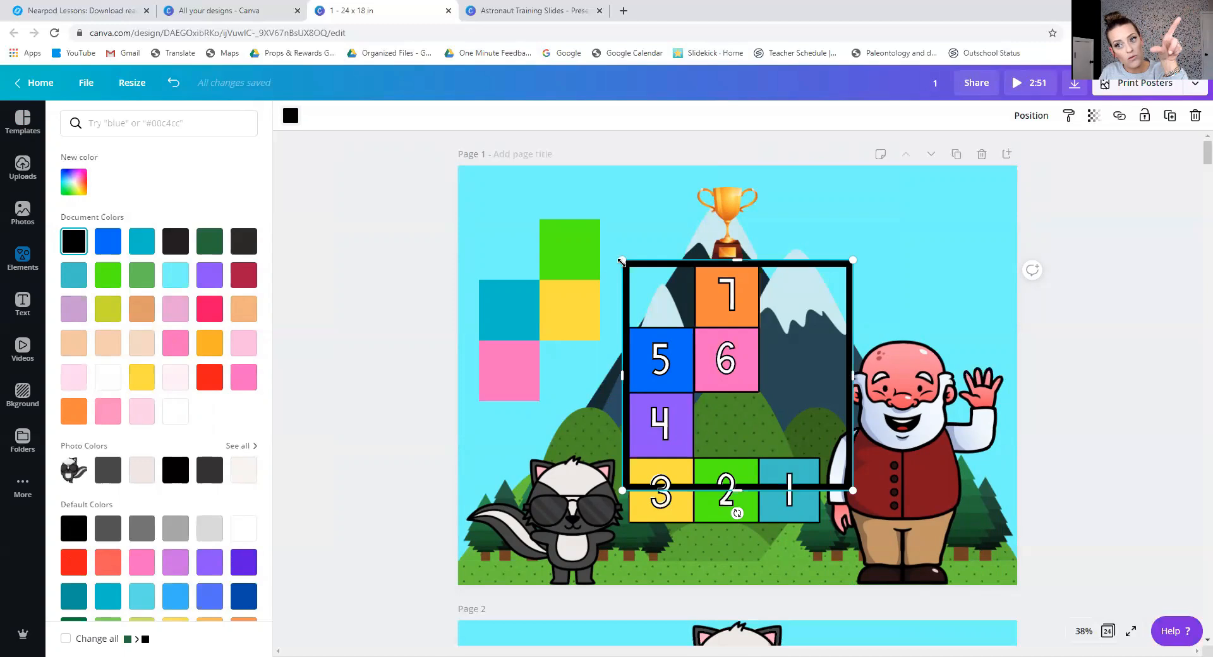
Shrink the black outline and fit it exactly around the pink square, about 2.6 in high.
{"action": "left_click_drag", "start_coordinate": [621, 263], "coordinate": [530, 364]}
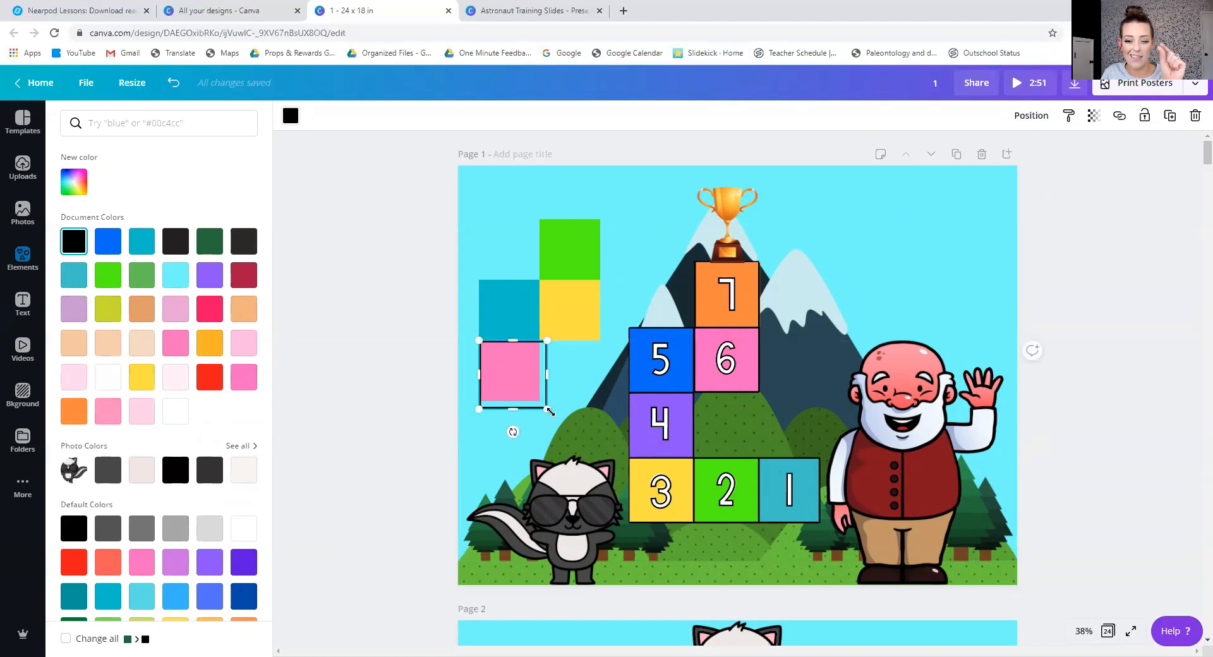
{"action": "left_click_drag", "start_coordinate": [546, 374], "coordinate": [512, 399]}
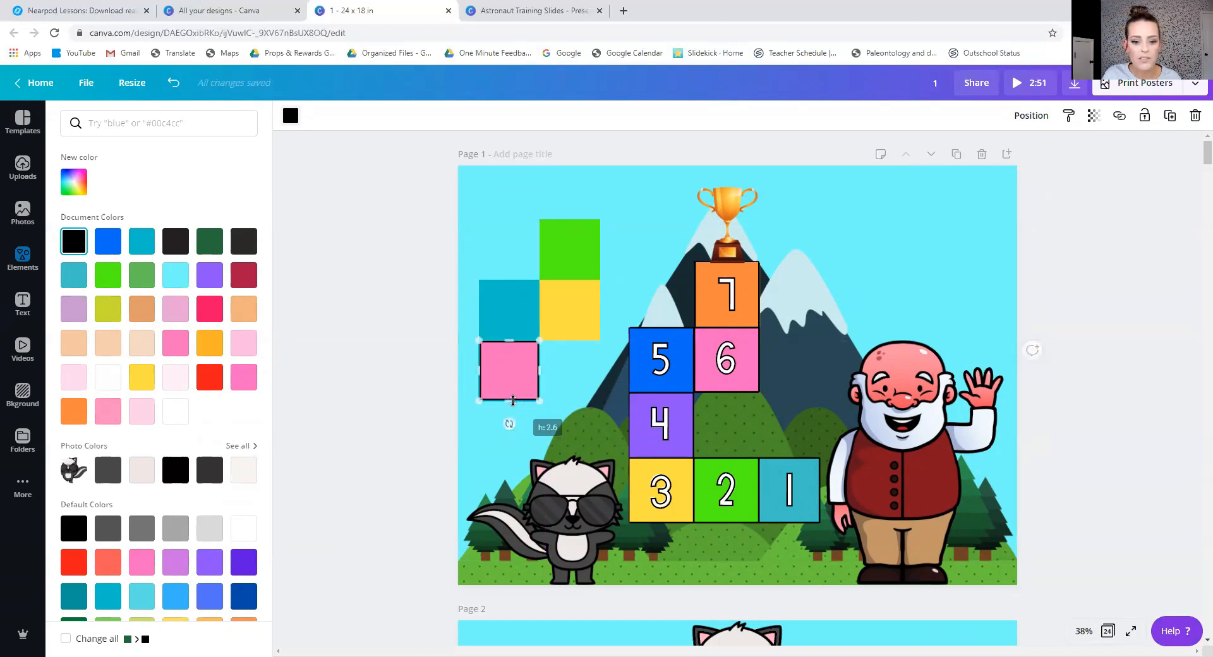
{"action": "left_click", "coordinate": [521, 416]}
Place copies of the black square outline exactly around the teal, yellow and green squares of the new path.
{"action": "left_click", "coordinate": [528, 381]}
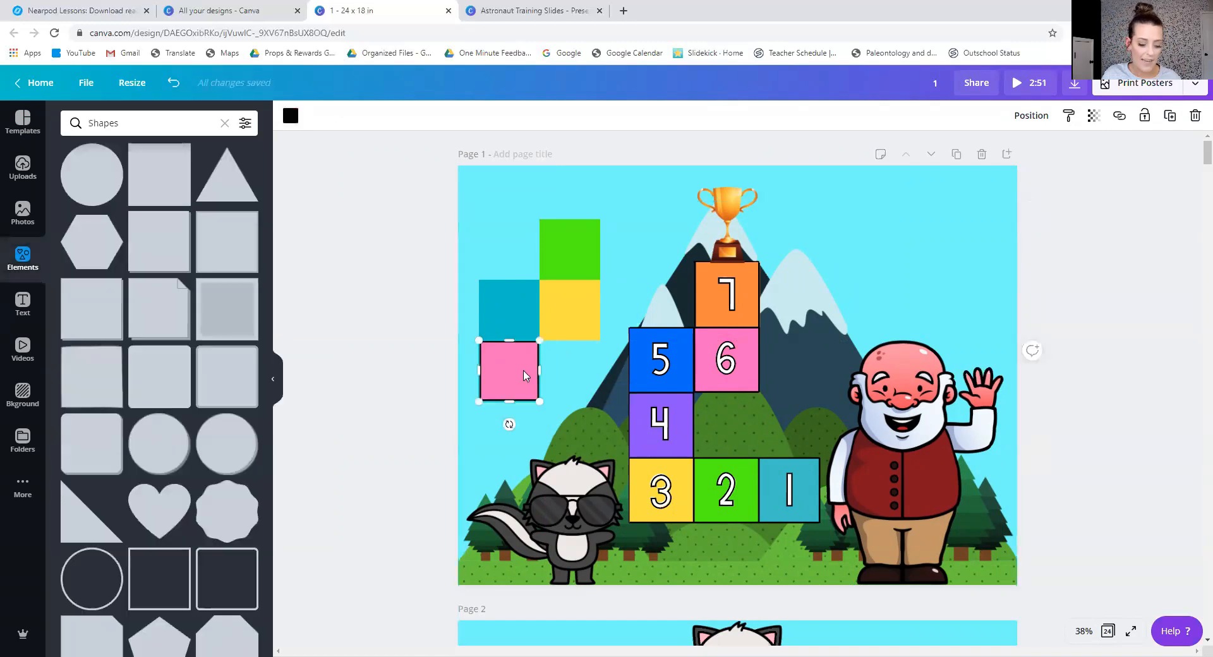
{"action": "left_click_drag", "start_coordinate": [522, 310], "coordinate": [520, 313]}
{"action": "left_click", "coordinate": [560, 366]}
{"action": "left_click", "coordinate": [512, 322]}
{"action": "key", "text": "ctrl+c"}
{"action": "key", "text": "ctrl+v"}
{"action": "left_click", "coordinate": [572, 319]}
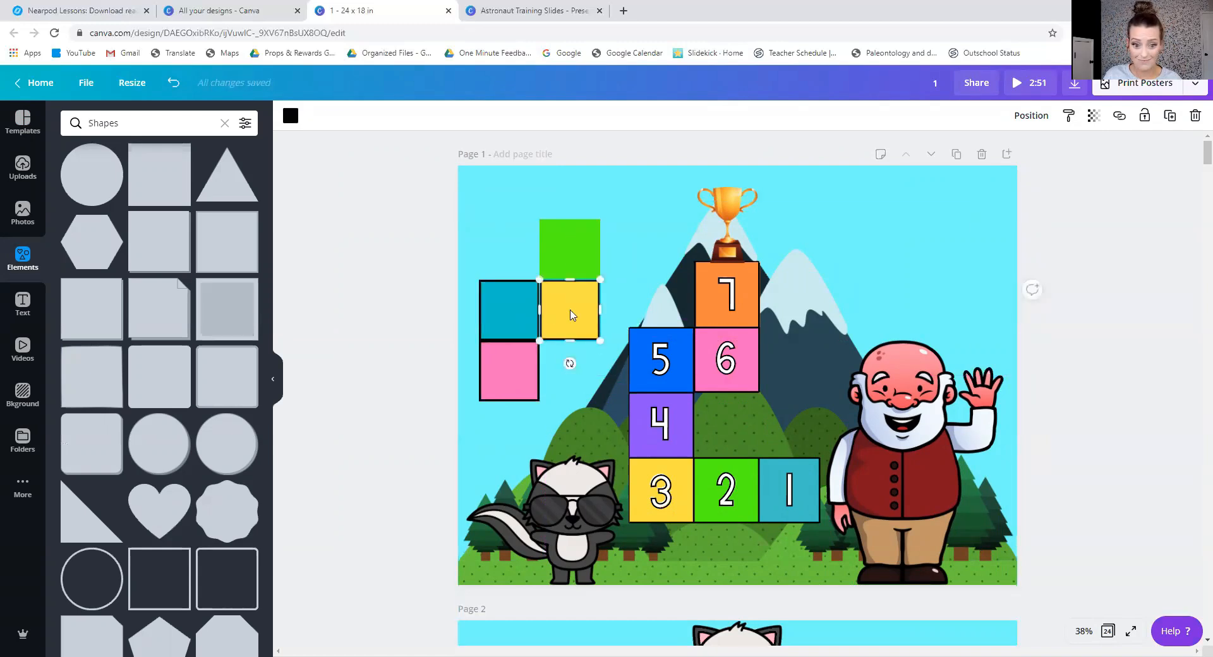
{"action": "left_click", "coordinate": [562, 374]}
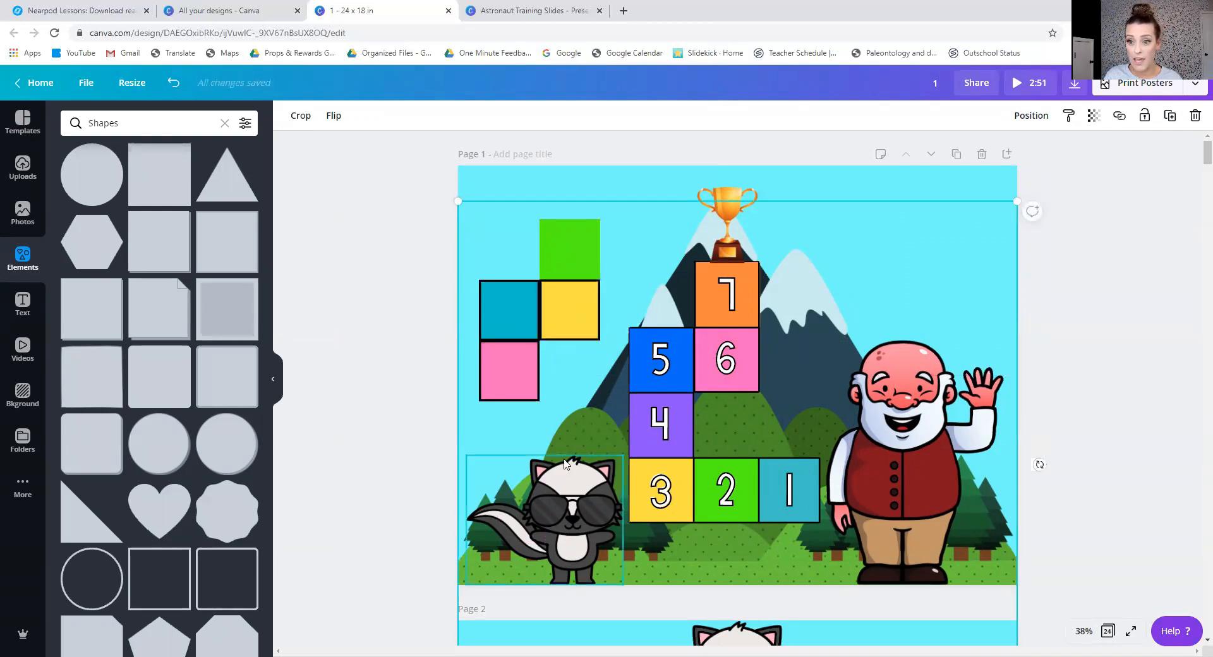
{"action": "left_click", "coordinate": [568, 320]}
{"action": "left_click_drag", "start_coordinate": [572, 326], "coordinate": [566, 323]}
{"action": "left_click", "coordinate": [574, 252]}
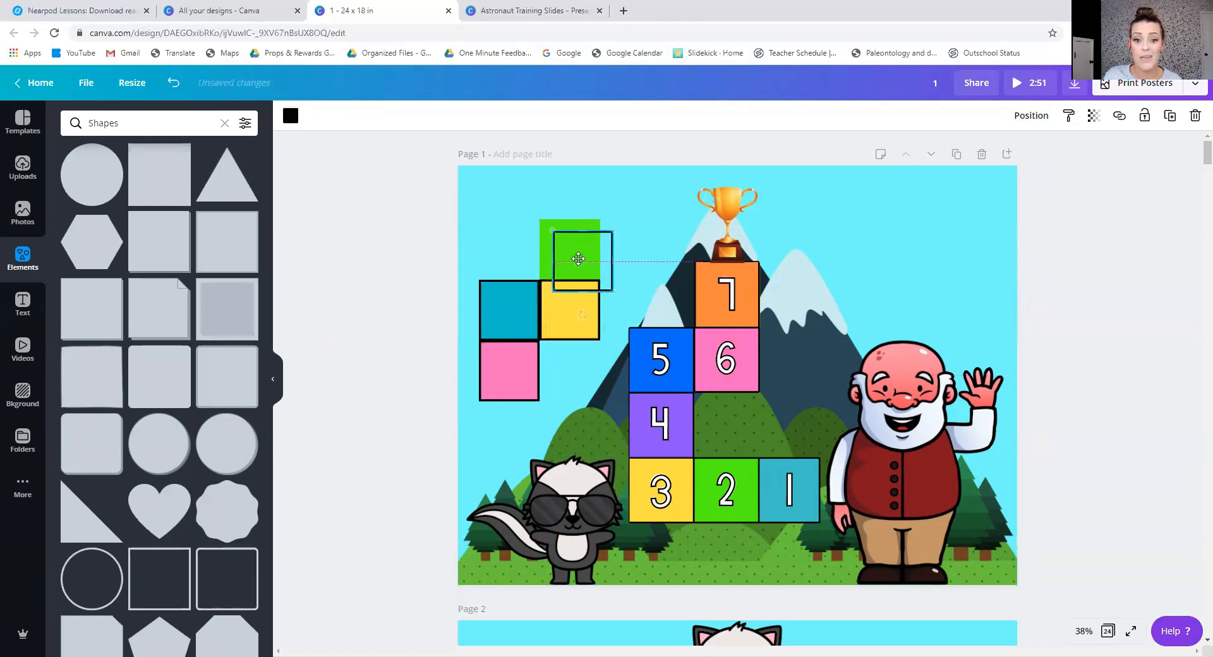
{"action": "left_click", "coordinate": [583, 365]}
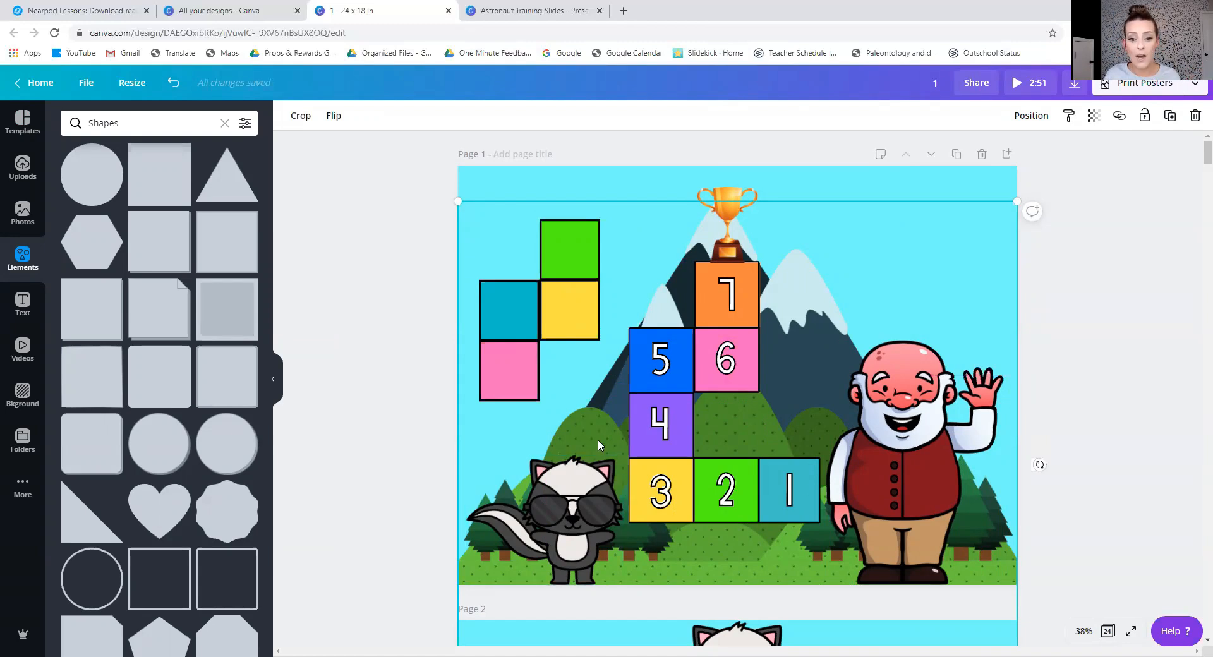
Inspect the outlined numbers 2 to 7 on the mountain path one by one.
{"action": "left_click", "coordinate": [728, 493]}
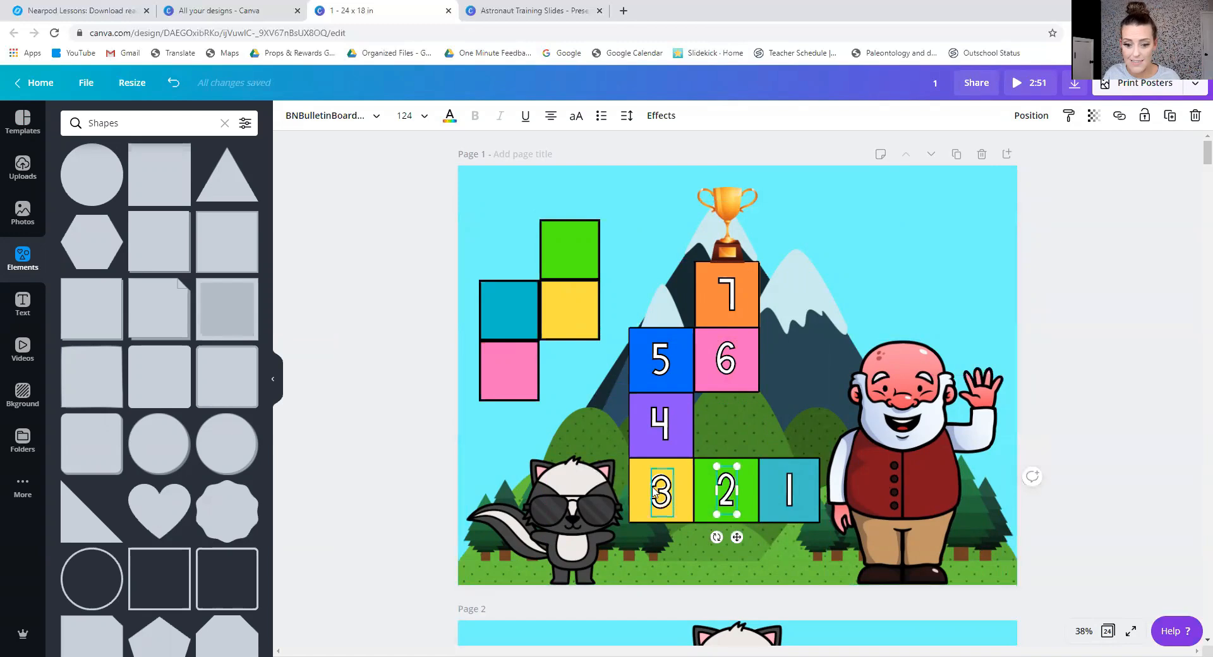
{"action": "left_click", "coordinate": [661, 491]}
{"action": "left_click", "coordinate": [647, 430]}
{"action": "left_click", "coordinate": [646, 375]}
{"action": "left_click", "coordinate": [723, 352]}
{"action": "left_click", "coordinate": [717, 289]}
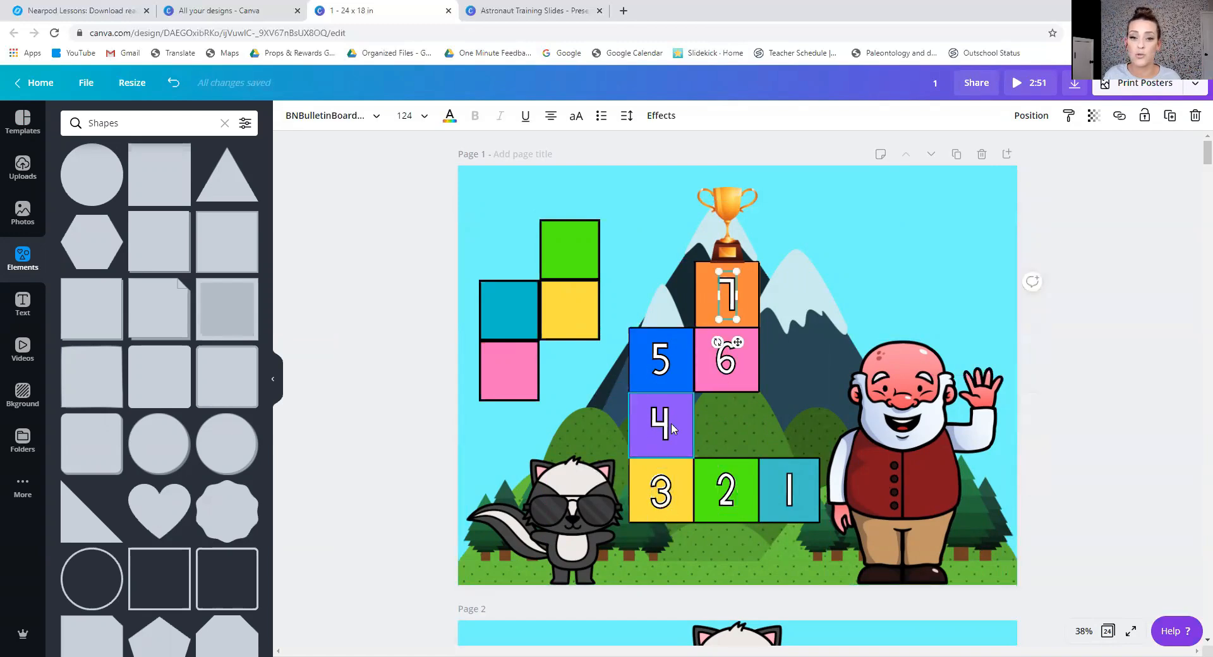
Add a subheading in the sky between the trophy and the page's outer edge, containing a sample first name.
{"action": "left_click", "coordinate": [23, 300]}
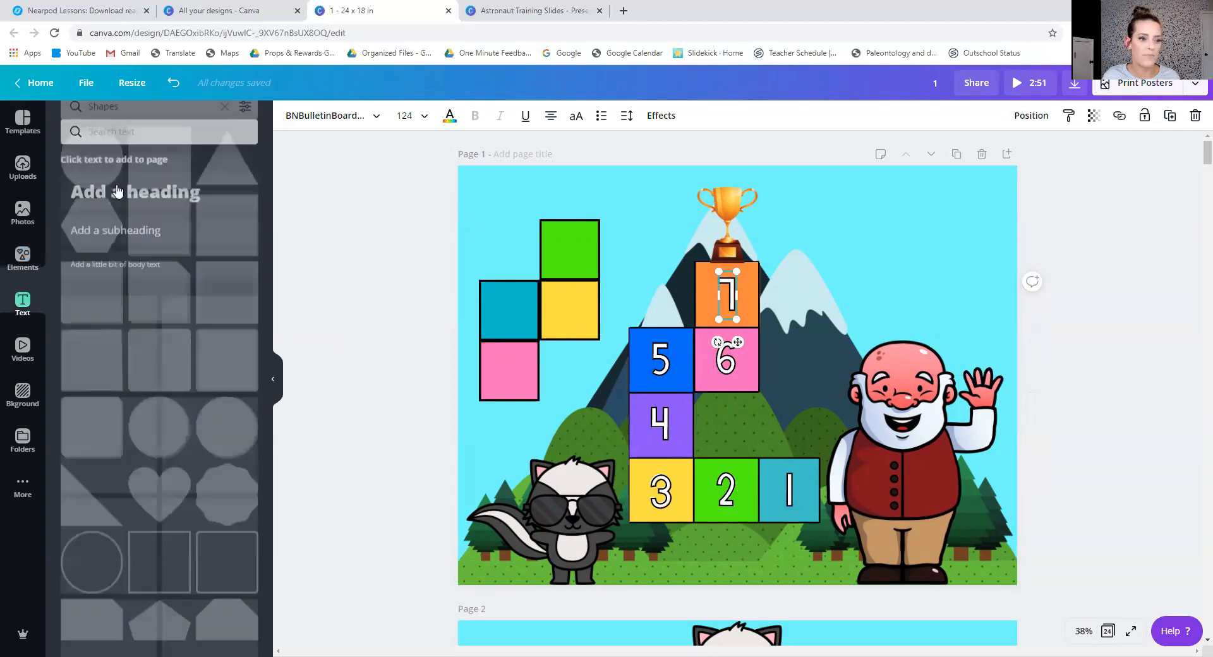
{"action": "left_click", "coordinate": [139, 222]}
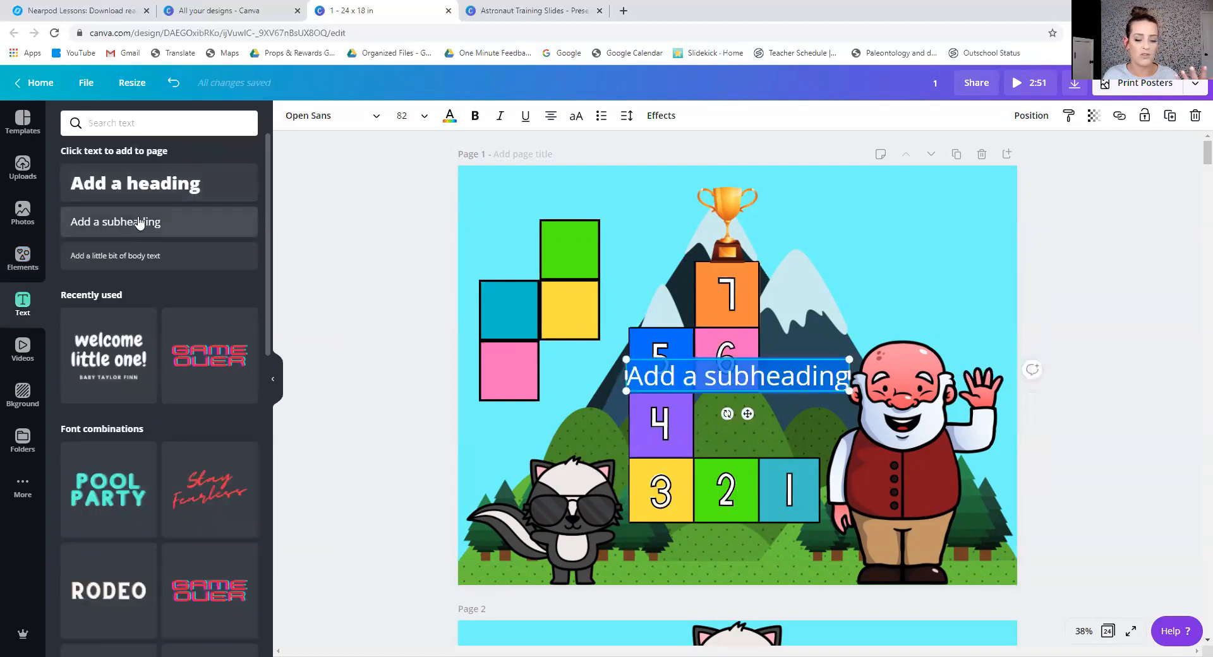
{"action": "left_click_drag", "start_coordinate": [747, 413], "coordinate": [888, 257]}
{"action": "type", "text": "Laney"}
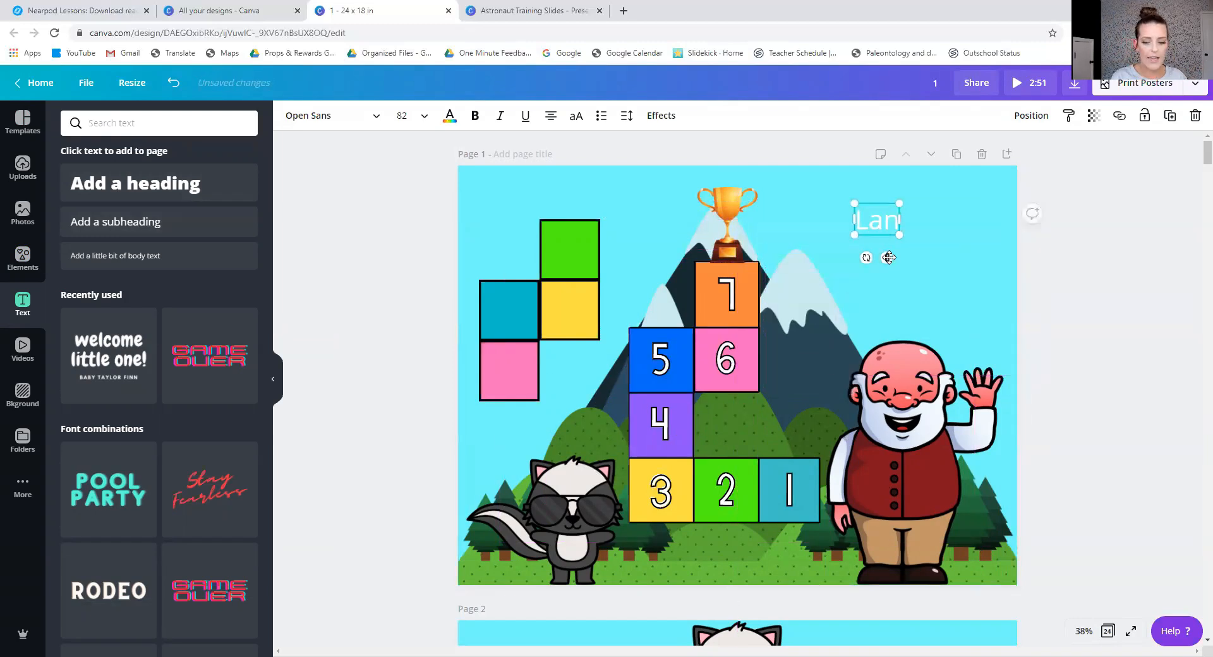
Colour the name text purple and set its font to BNLunchDuty Medium.
{"action": "left_click", "coordinate": [449, 117]}
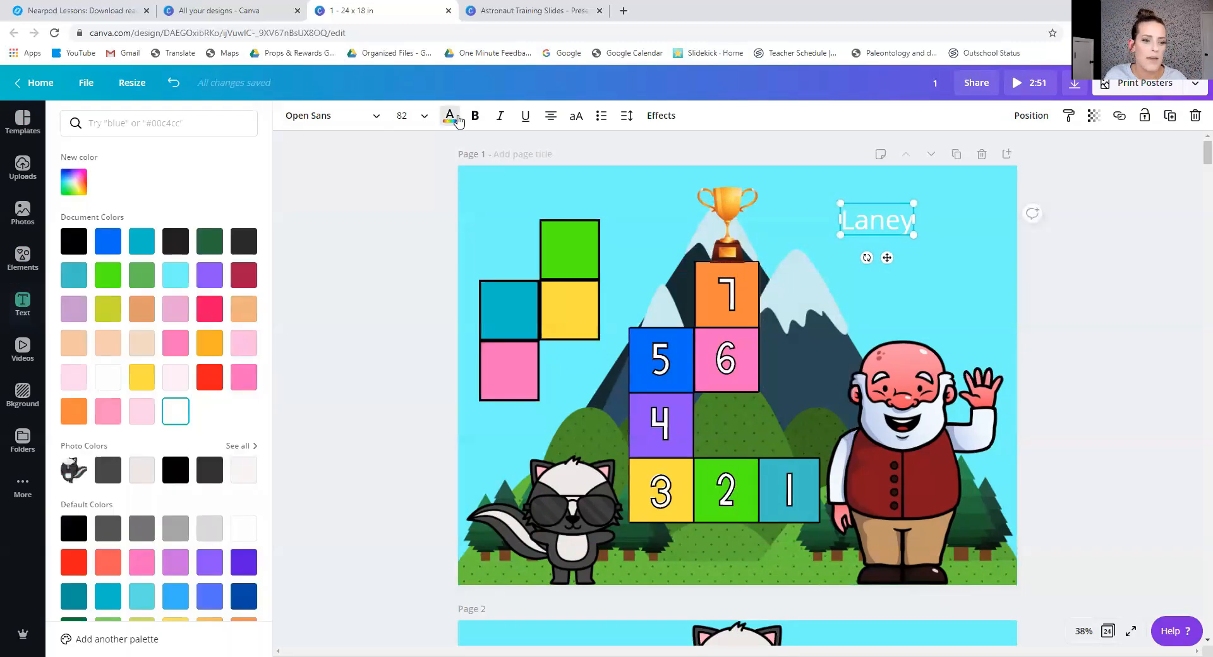
{"action": "left_click", "coordinate": [209, 275]}
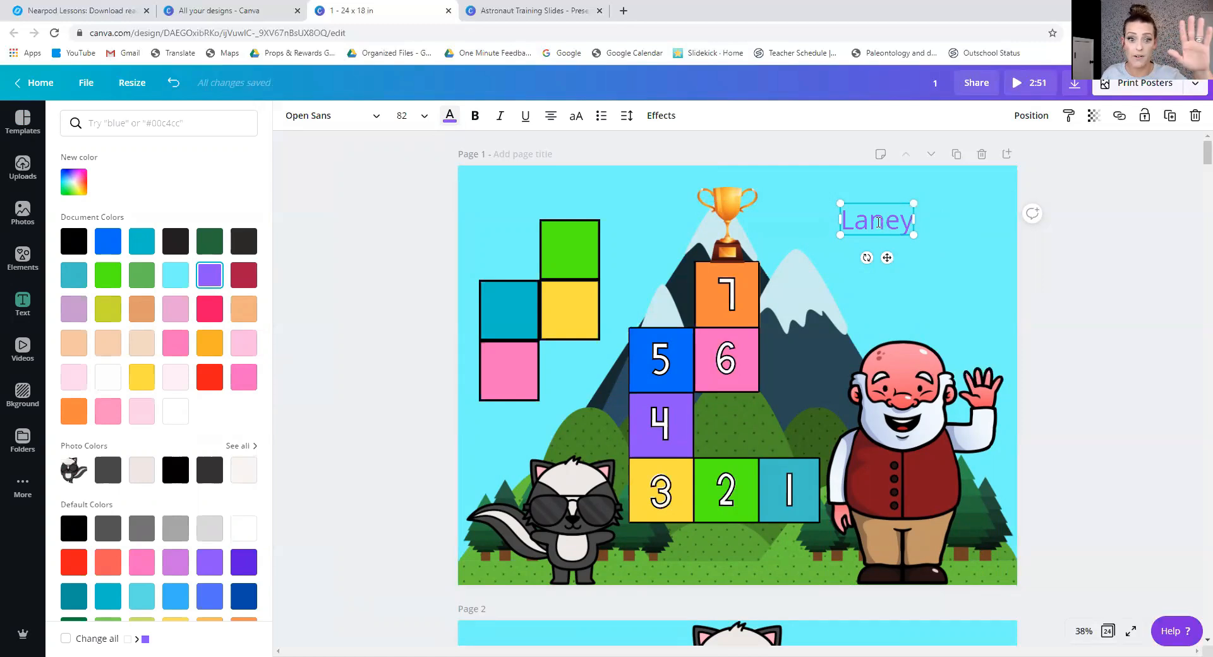
{"action": "left_click", "coordinate": [372, 116]}
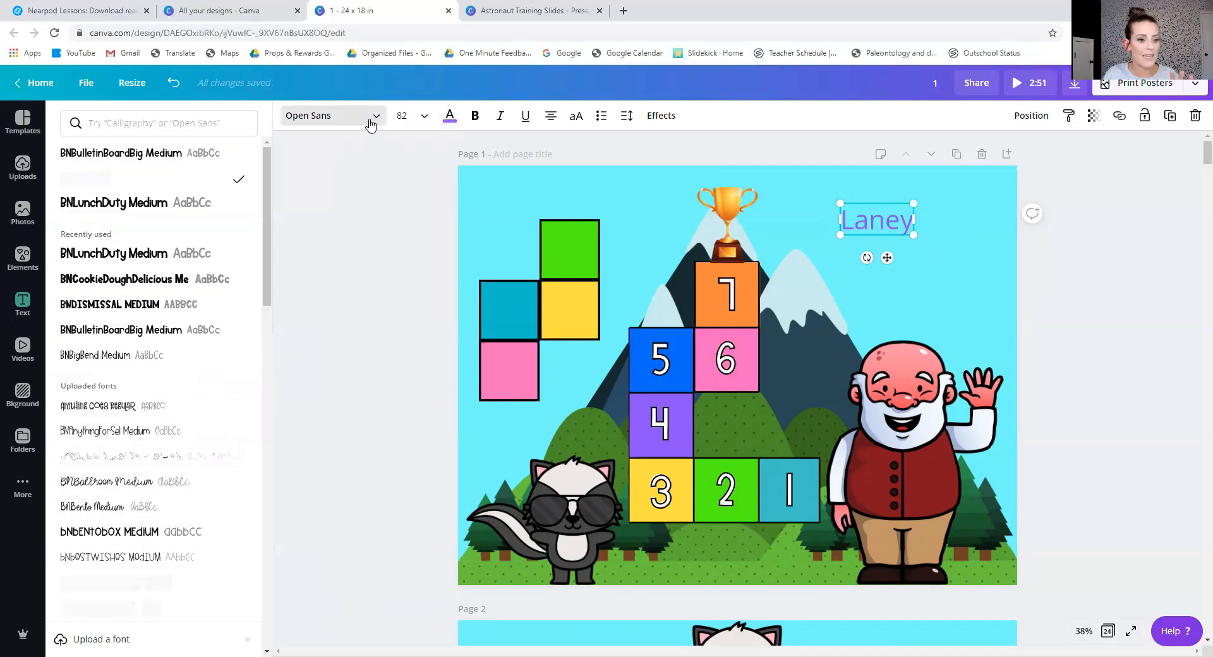
{"action": "left_click", "coordinate": [151, 255]}
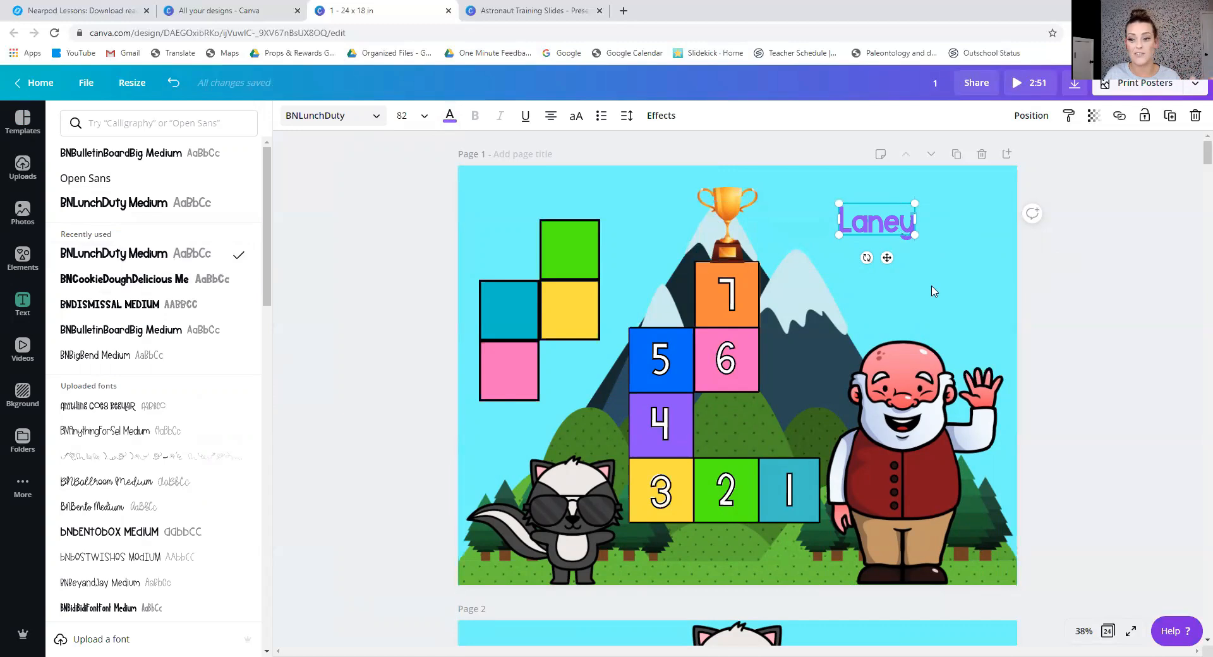
{"action": "left_click", "coordinate": [1132, 300]}
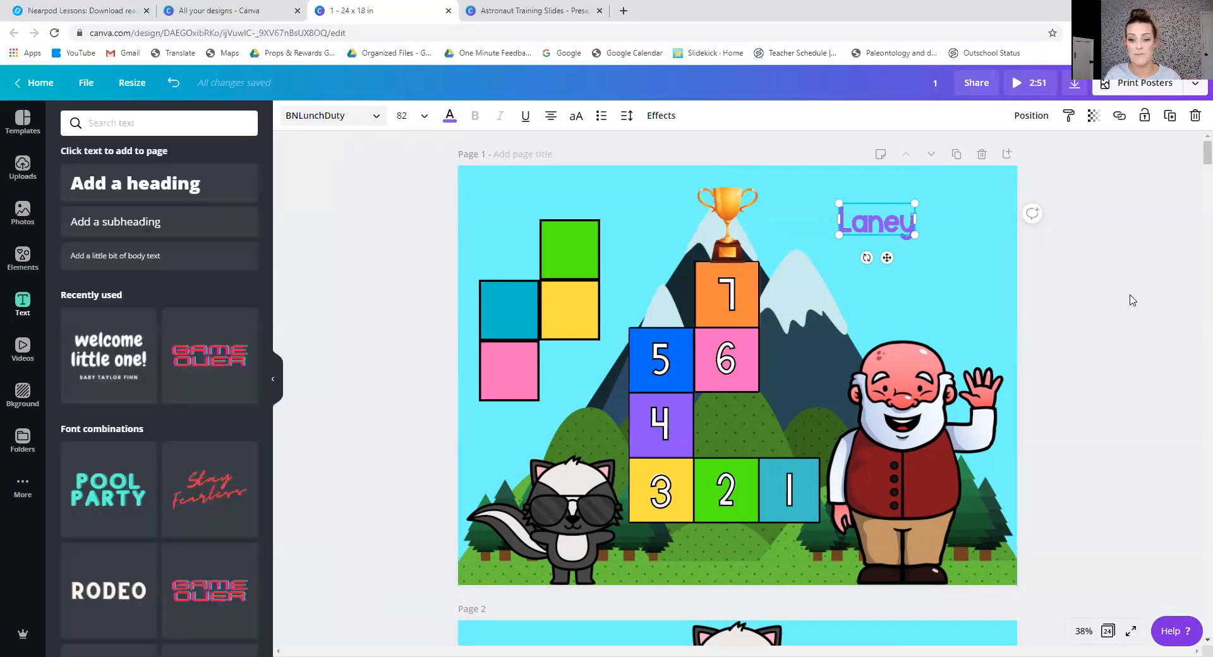
Duplicate the purple name text and place the copy just below the original.
{"action": "left_click", "coordinate": [883, 231]}
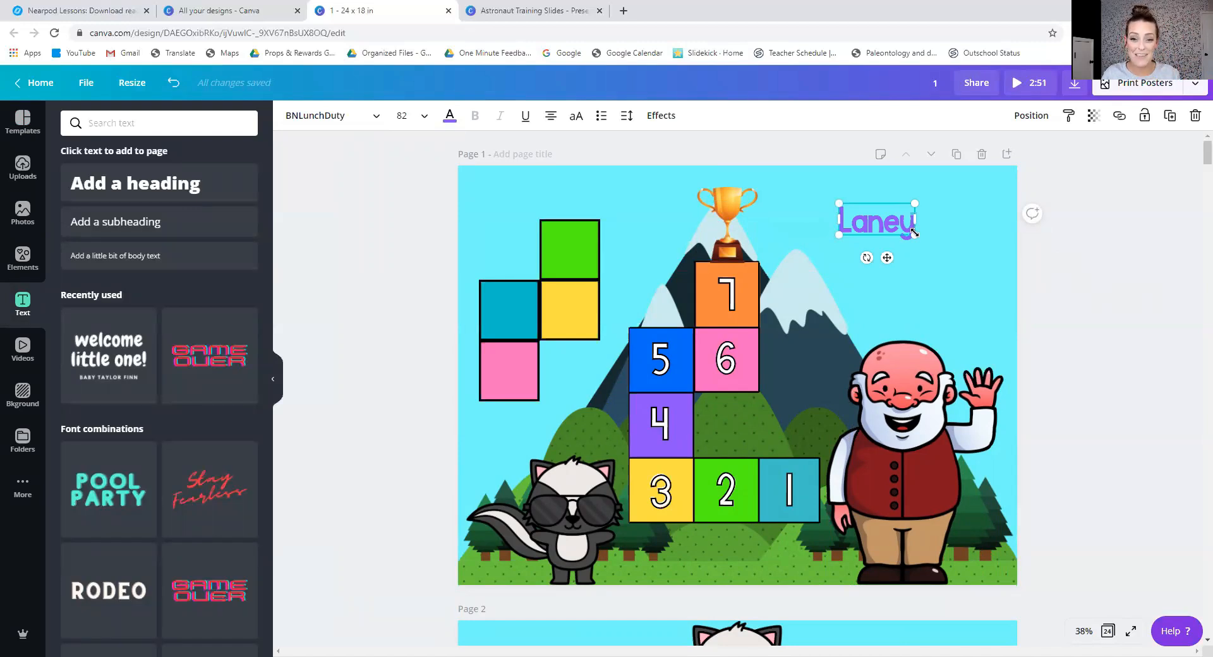
{"action": "left_click", "coordinate": [1064, 252]}
{"action": "left_click", "coordinate": [897, 222]}
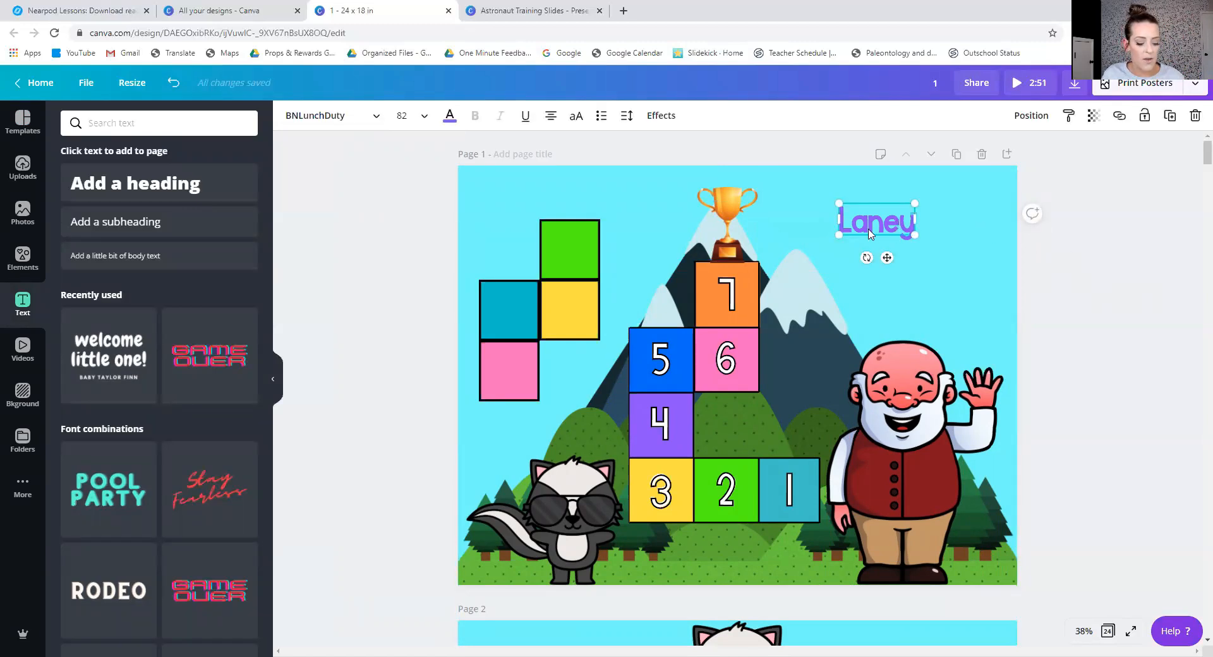
{"action": "key", "text": "ctrl+v"}
{"action": "mouse_move", "coordinate": [876, 239]}
{"action": "left_mouse_down"}
{"action": "mouse_move", "coordinate": [881, 263]}
{"action": "mouse_move", "coordinate": [922, 231]}
{"action": "mouse_move", "coordinate": [909, 189]}
{"action": "mouse_move", "coordinate": [869, 174]}
{"action": "mouse_move", "coordinate": [900, 258]}
{"action": "mouse_move", "coordinate": [871, 262]}
{"action": "left_mouse_up"}
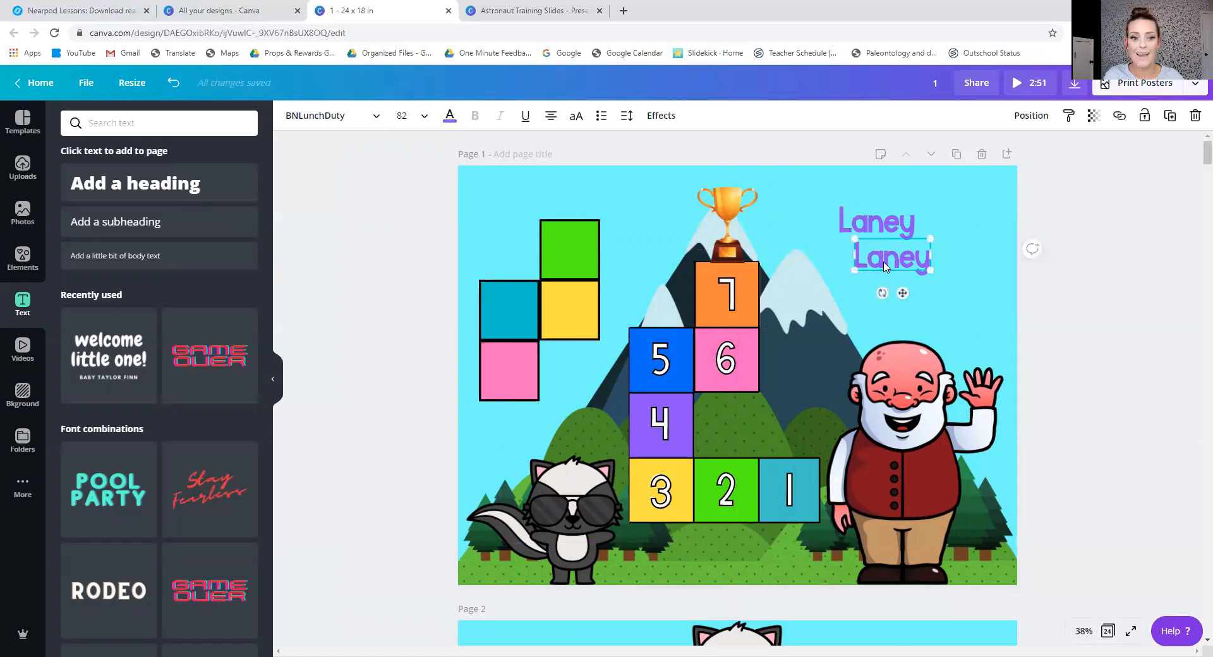
Colour the lower name copy black and apply the Hollow text effect to it.
{"action": "left_click", "coordinate": [450, 116]}
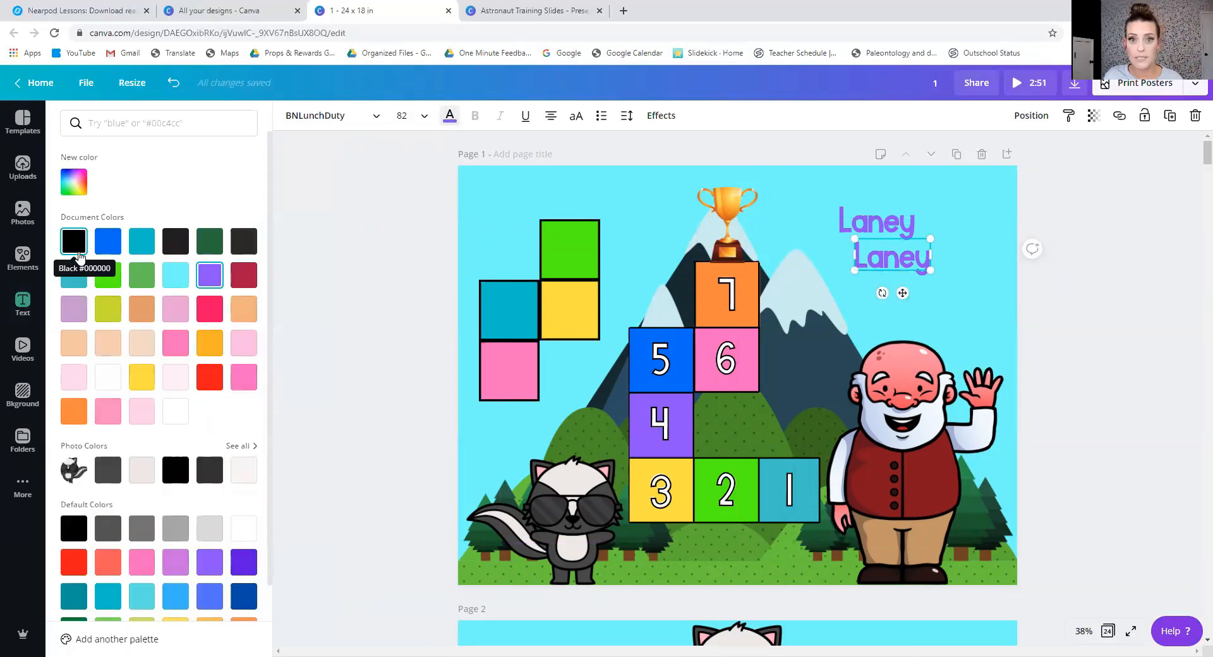
{"action": "left_click", "coordinate": [77, 250]}
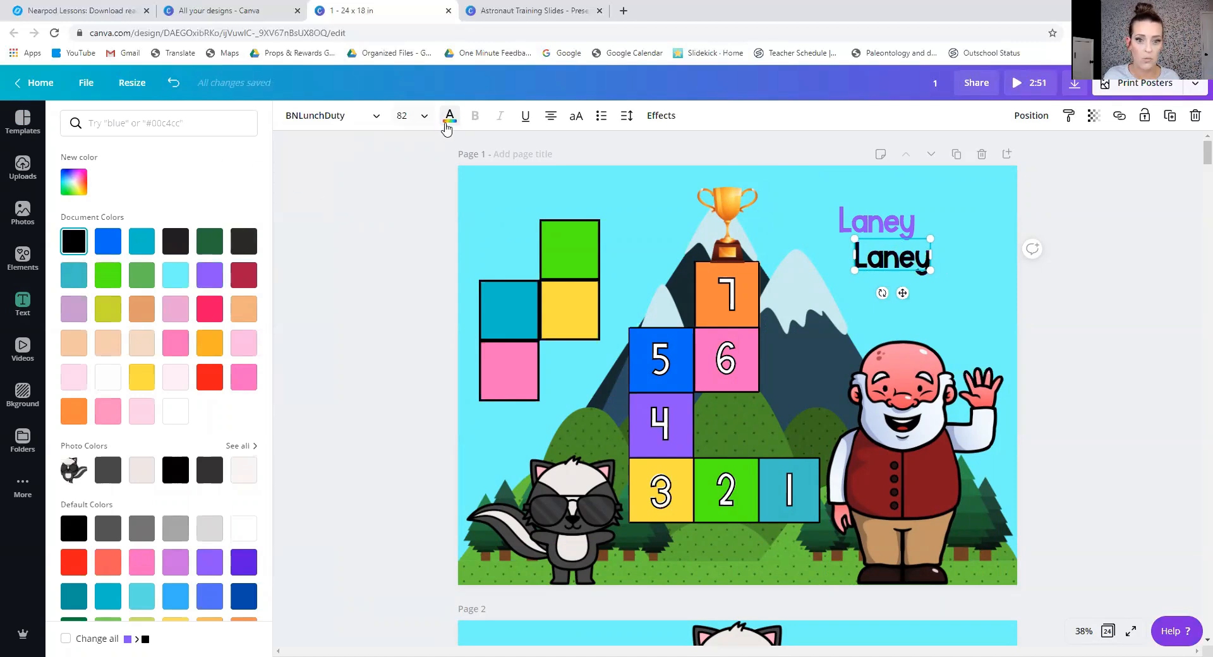
{"action": "left_click", "coordinate": [447, 120]}
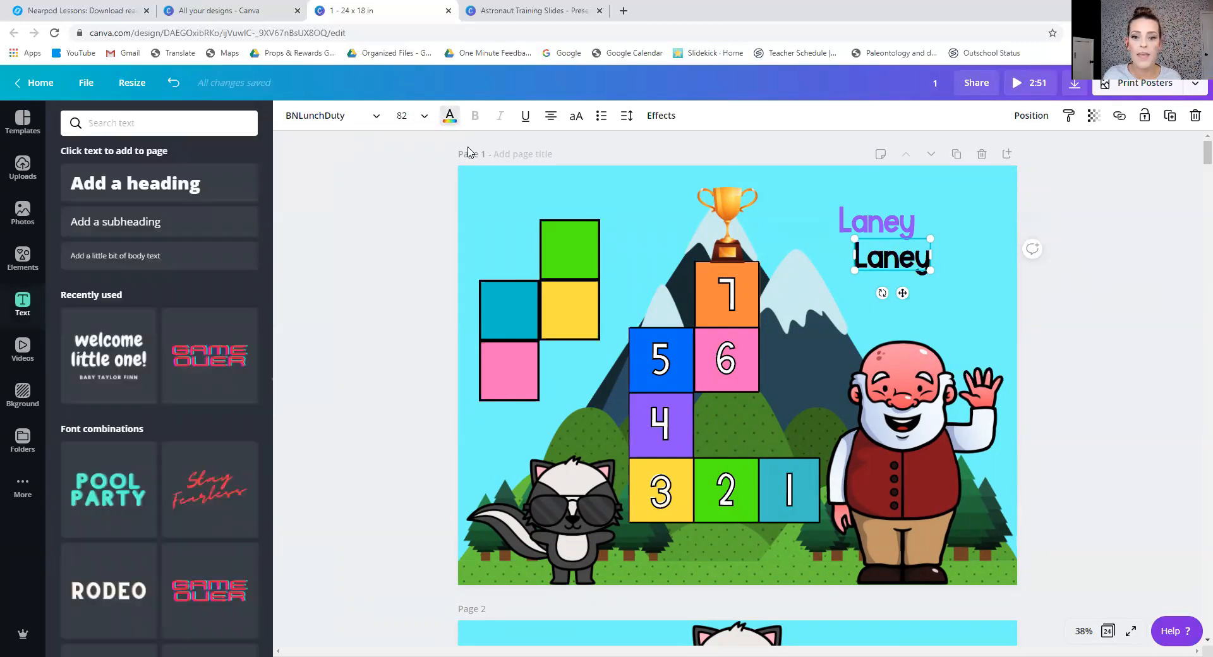
{"action": "left_click", "coordinate": [670, 120]}
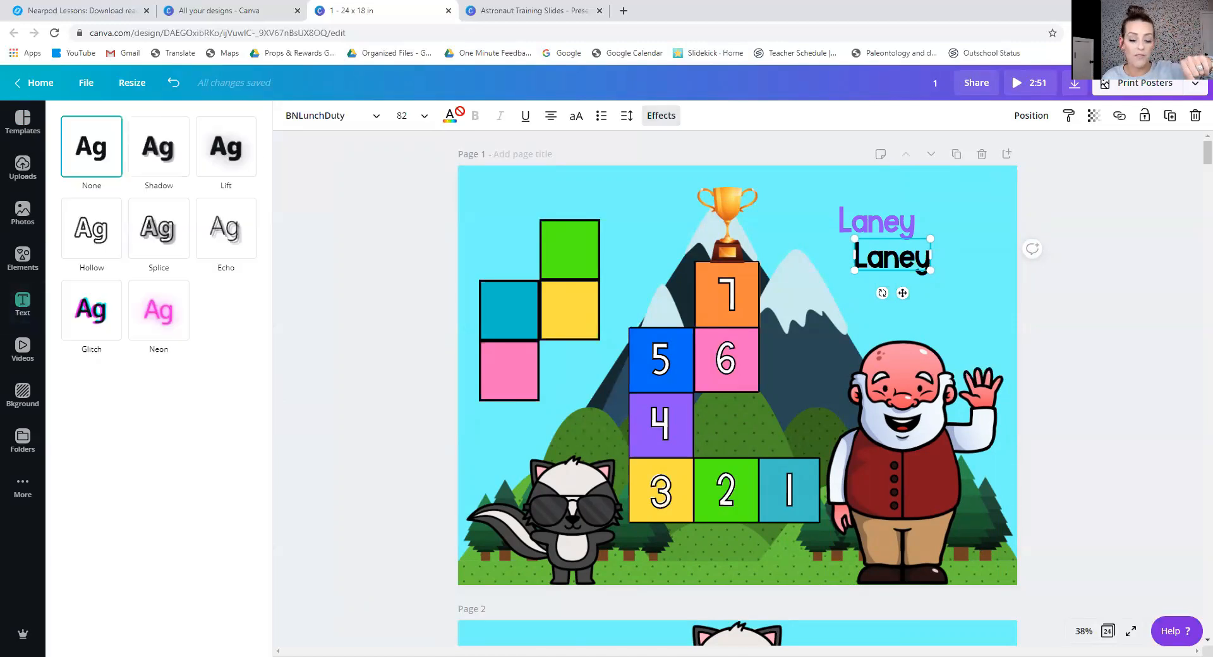
{"action": "left_click", "coordinate": [110, 245]}
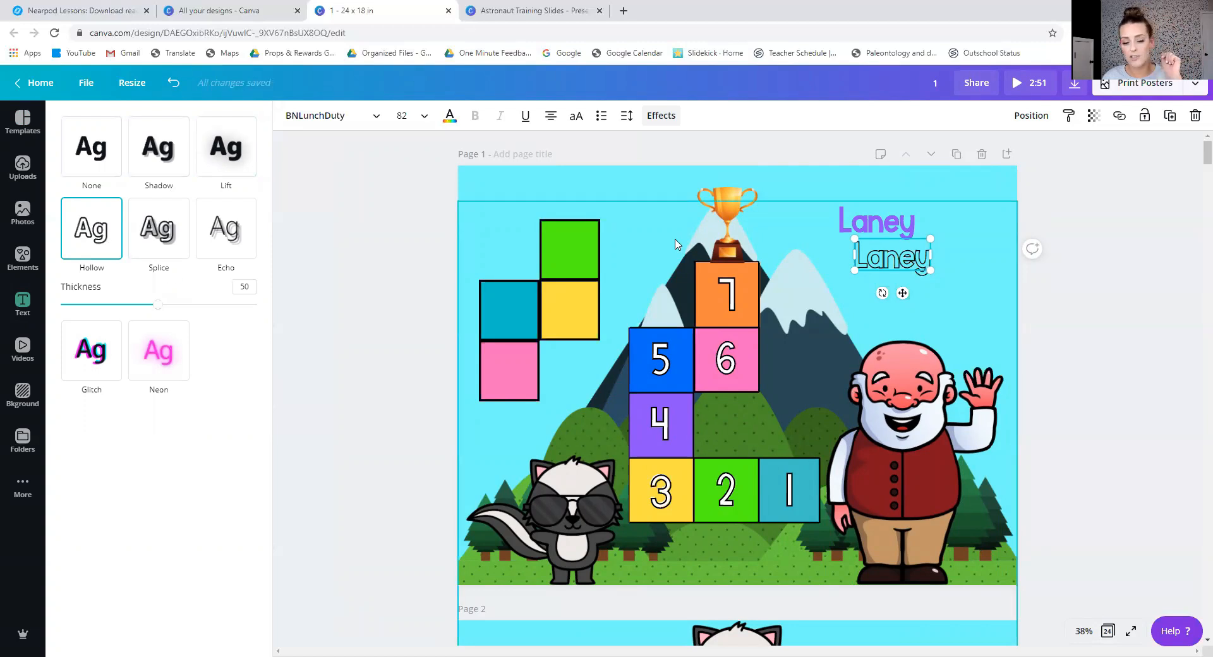
Move the hollow black name directly over the purple name so that it forms an outline.
{"action": "left_click_drag", "start_coordinate": [904, 293], "coordinate": [888, 257]}
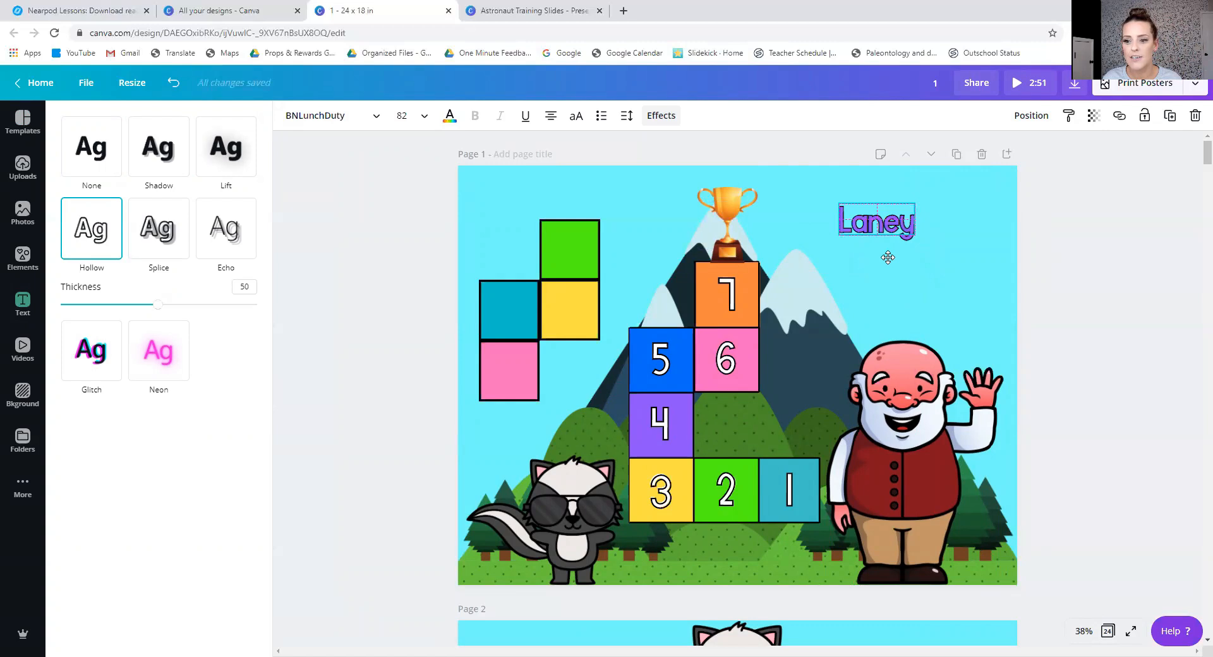
{"action": "left_click", "coordinate": [1088, 271]}
{"action": "left_click", "coordinate": [989, 336]}
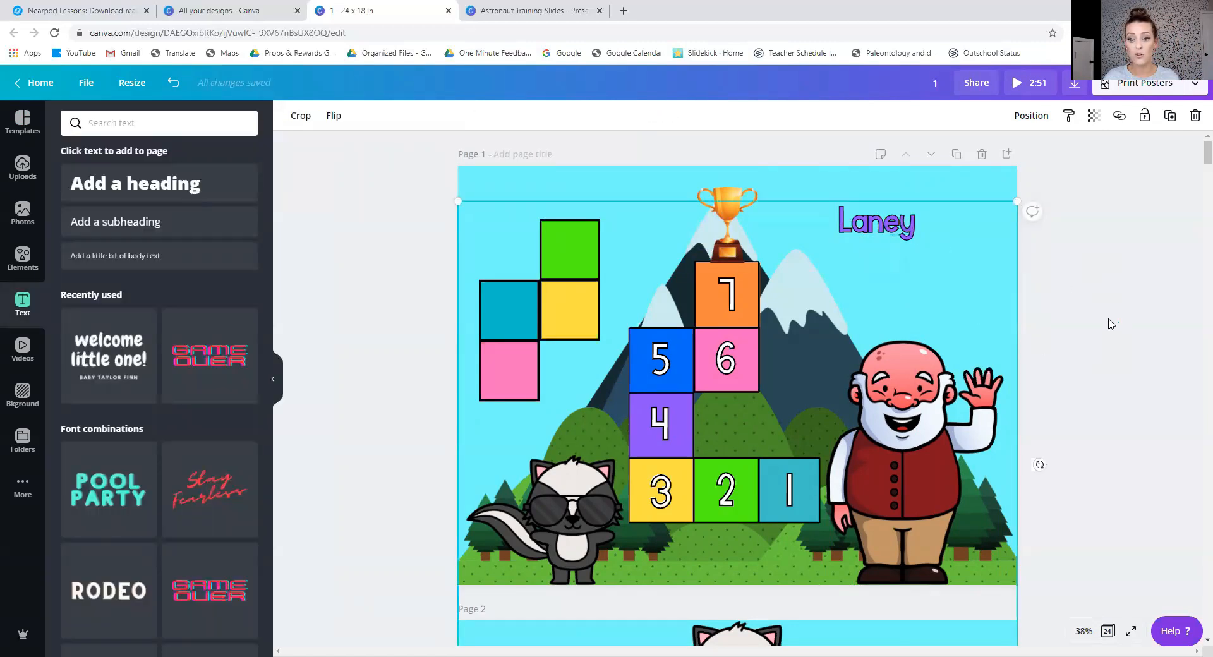
Increase the Hollow effect's thickness on the black name outline to 88.
{"action": "left_click", "coordinate": [876, 229]}
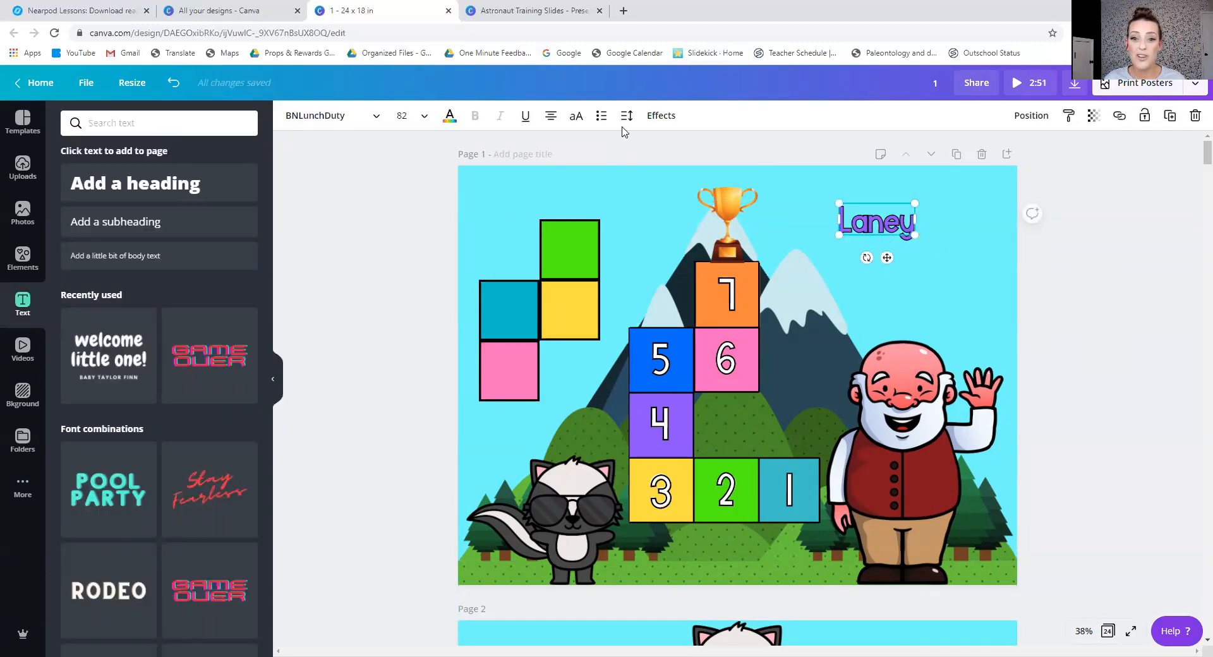
{"action": "left_click", "coordinate": [657, 117]}
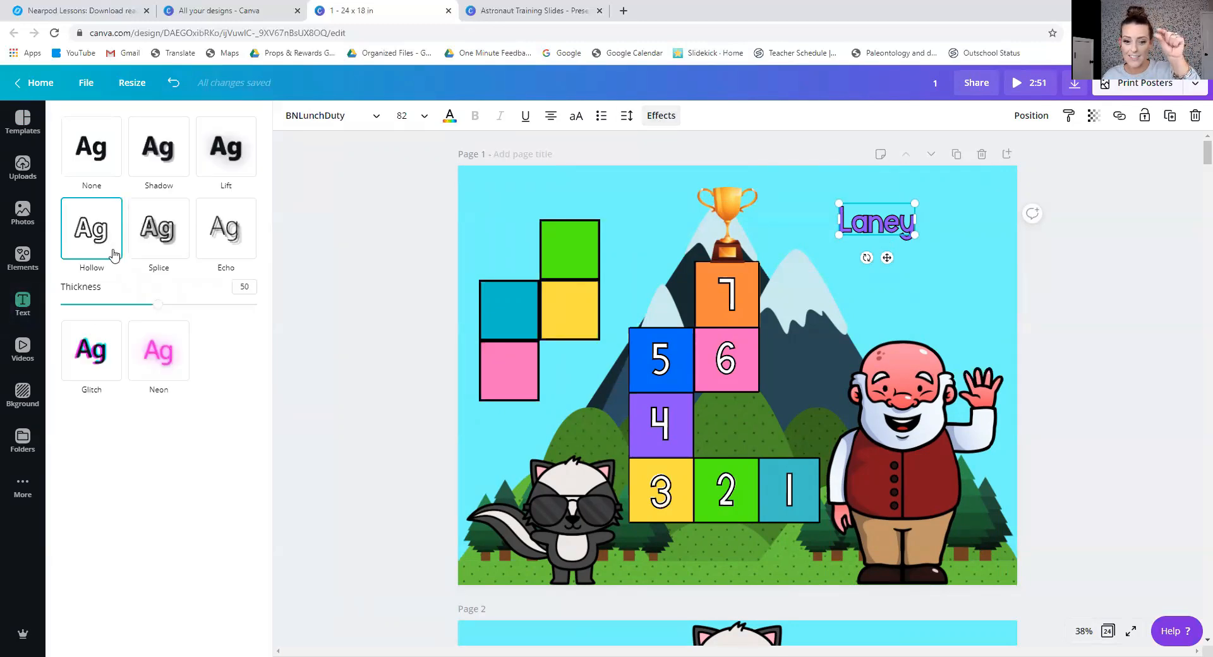
{"action": "left_click_drag", "start_coordinate": [159, 311], "coordinate": [238, 319]}
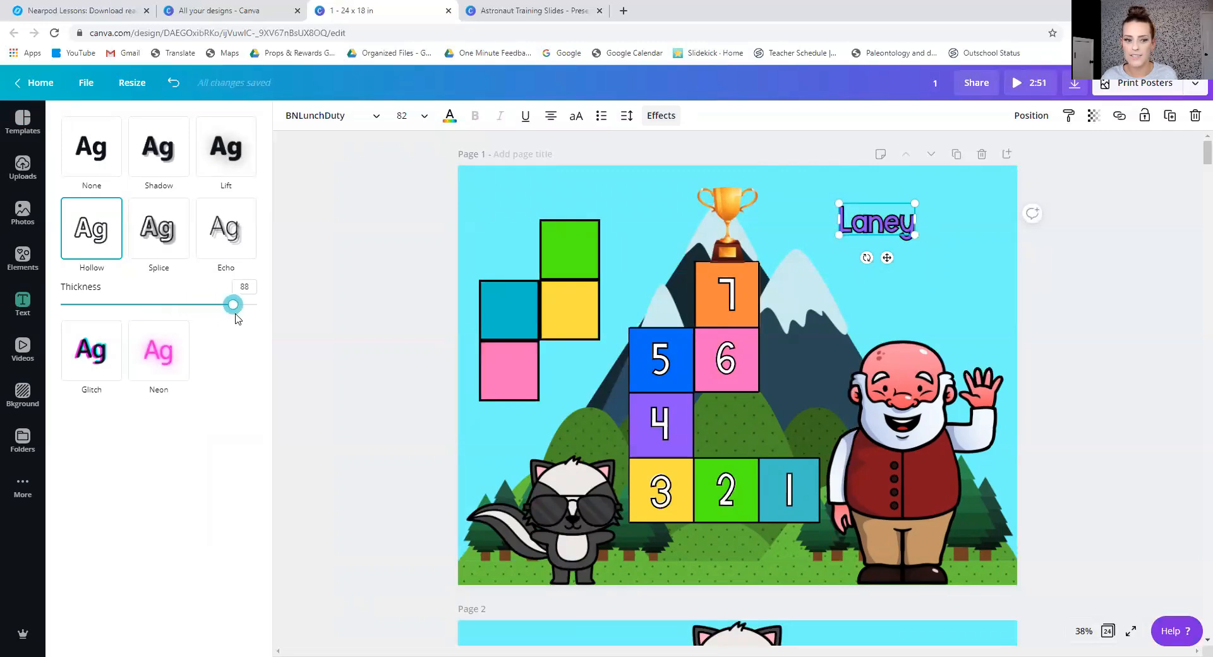
Set the letter spacing of the hollow black name to 84.
{"action": "left_click", "coordinate": [626, 116]}
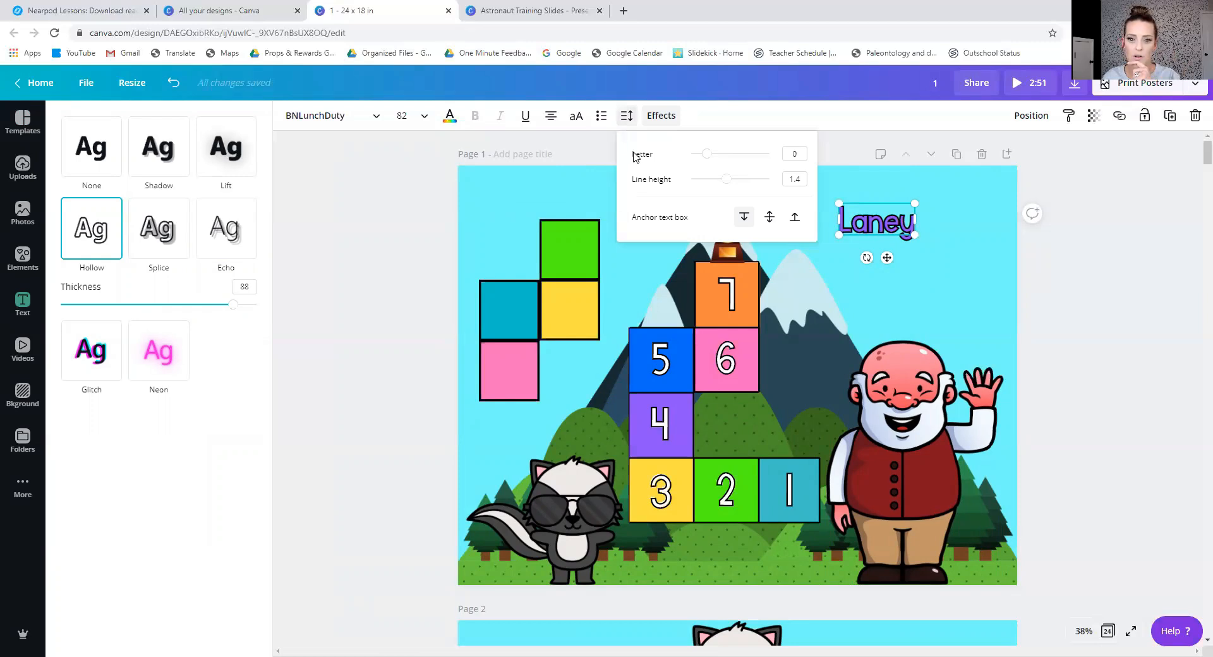
{"action": "left_click", "coordinate": [626, 117]}
{"action": "left_click", "coordinate": [625, 118]}
{"action": "left_click_drag", "start_coordinate": [708, 163], "coordinate": [714, 162]}
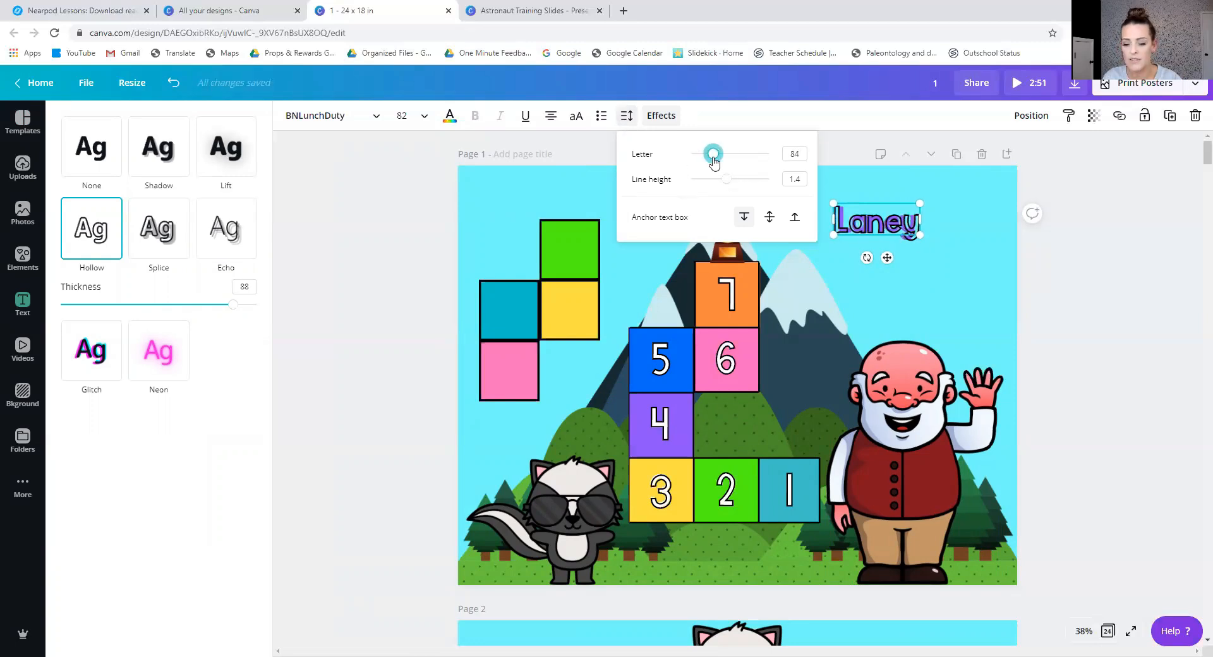
Shift the hollow name below the purple one and set the purple name's letter spacing to 84.
{"action": "left_click", "coordinate": [909, 229]}
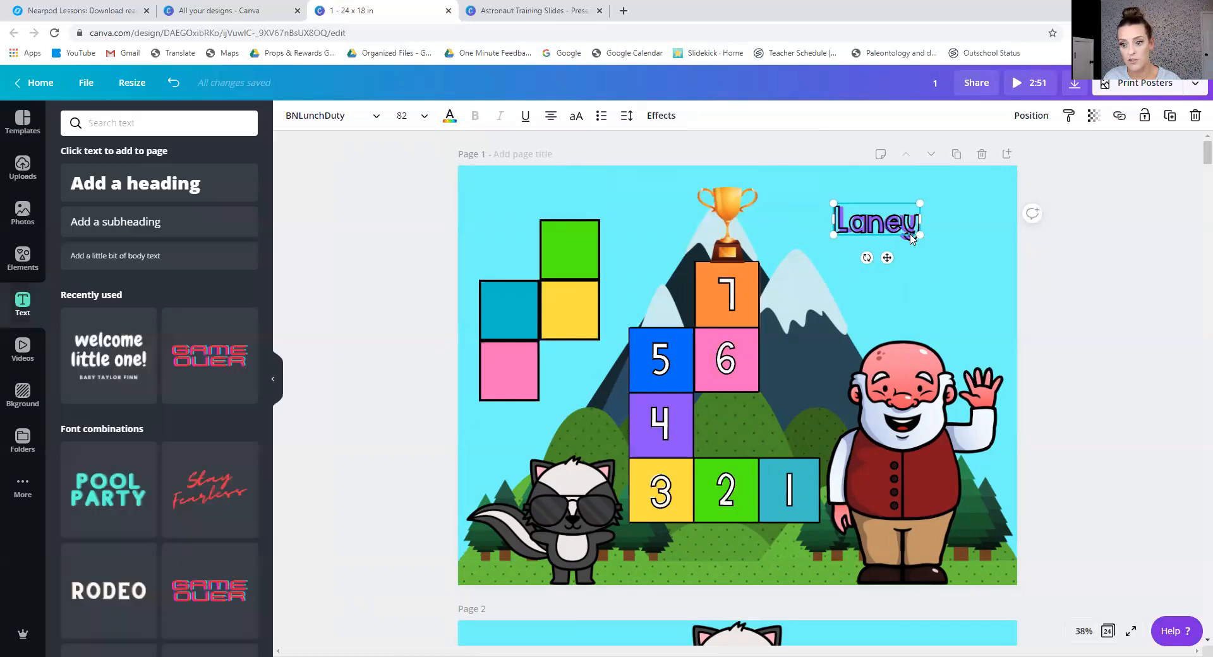
{"action": "left_click_drag", "start_coordinate": [889, 247], "coordinate": [895, 273]}
{"action": "left_click", "coordinate": [875, 226]}
{"action": "left_click", "coordinate": [625, 118]}
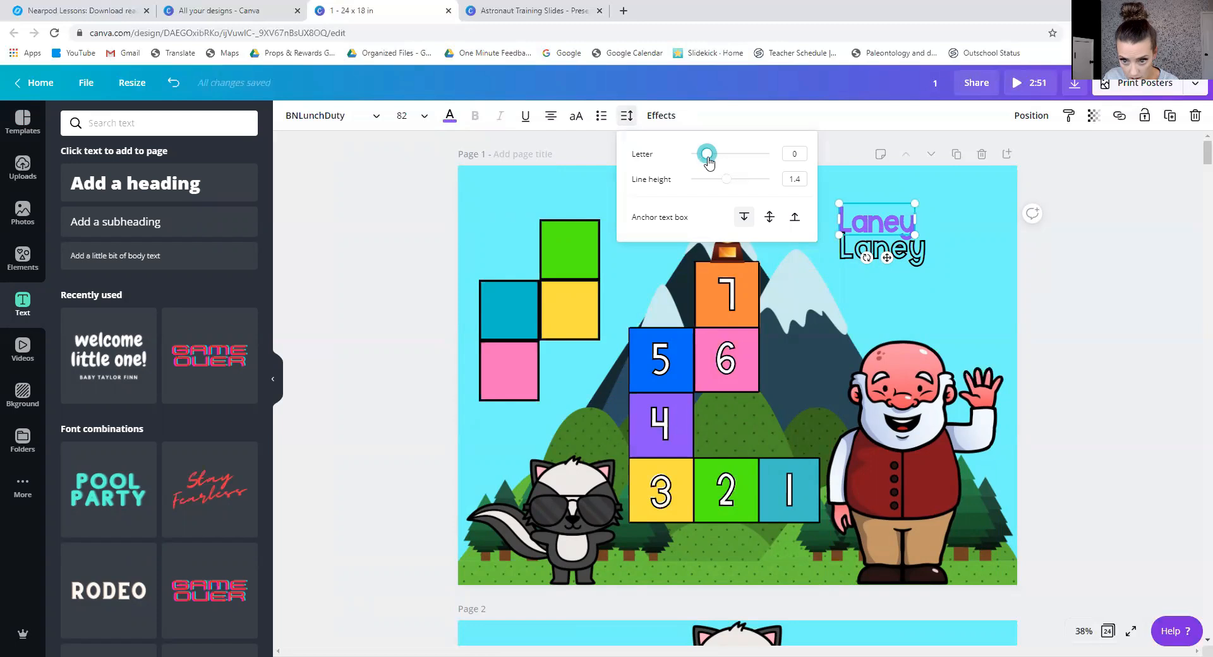
{"action": "left_click_drag", "start_coordinate": [709, 156], "coordinate": [714, 159]}
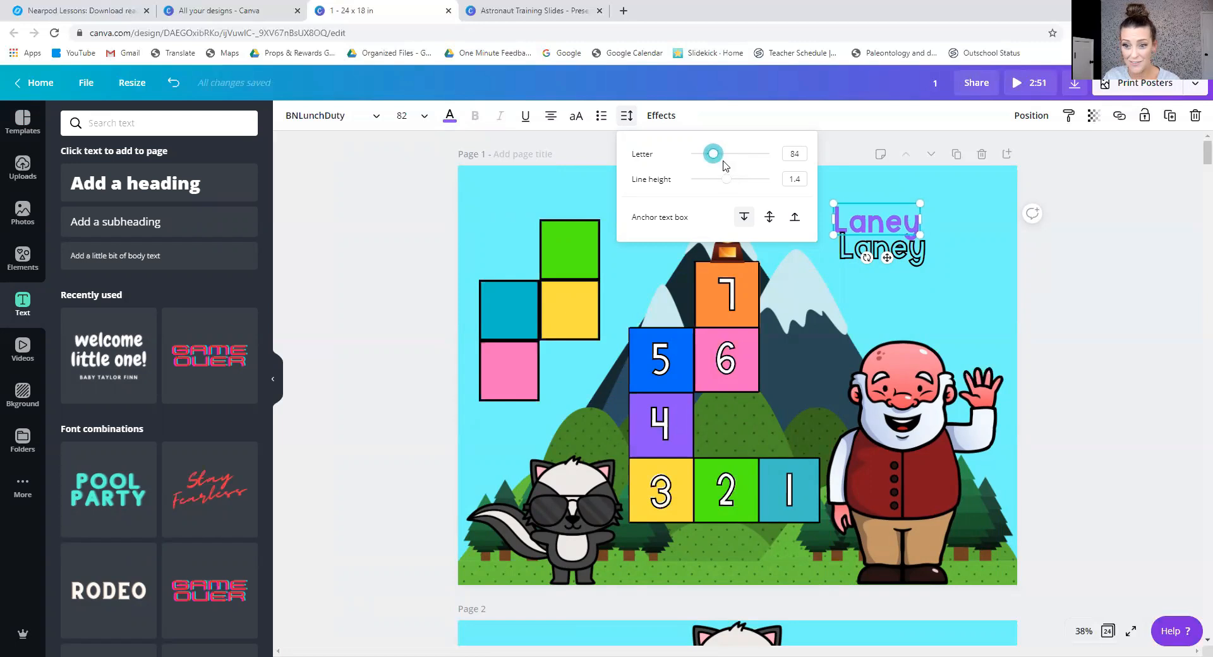
Realign the hollow black name exactly over the widened purple name.
{"action": "left_click", "coordinate": [889, 253]}
{"action": "left_click_drag", "start_coordinate": [888, 253], "coordinate": [882, 227]}
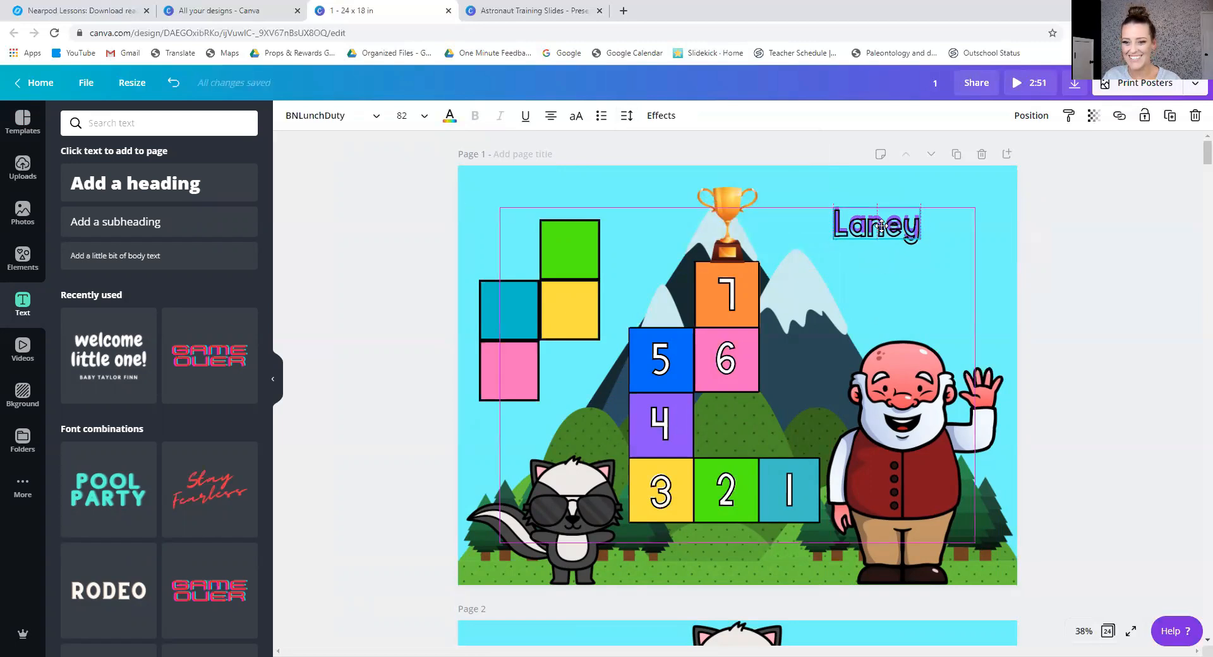
{"action": "left_click", "coordinate": [1013, 307]}
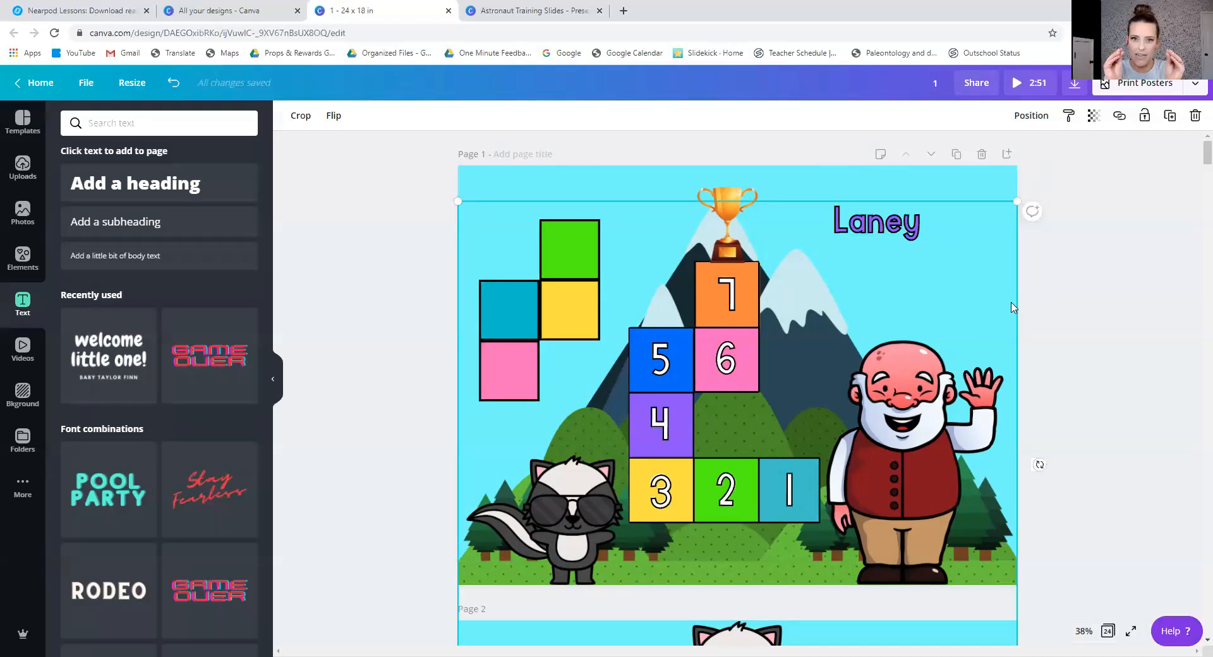
Delete the hollow black outline name and the purple name beneath it from page 1.
{"action": "left_click", "coordinate": [1070, 270]}
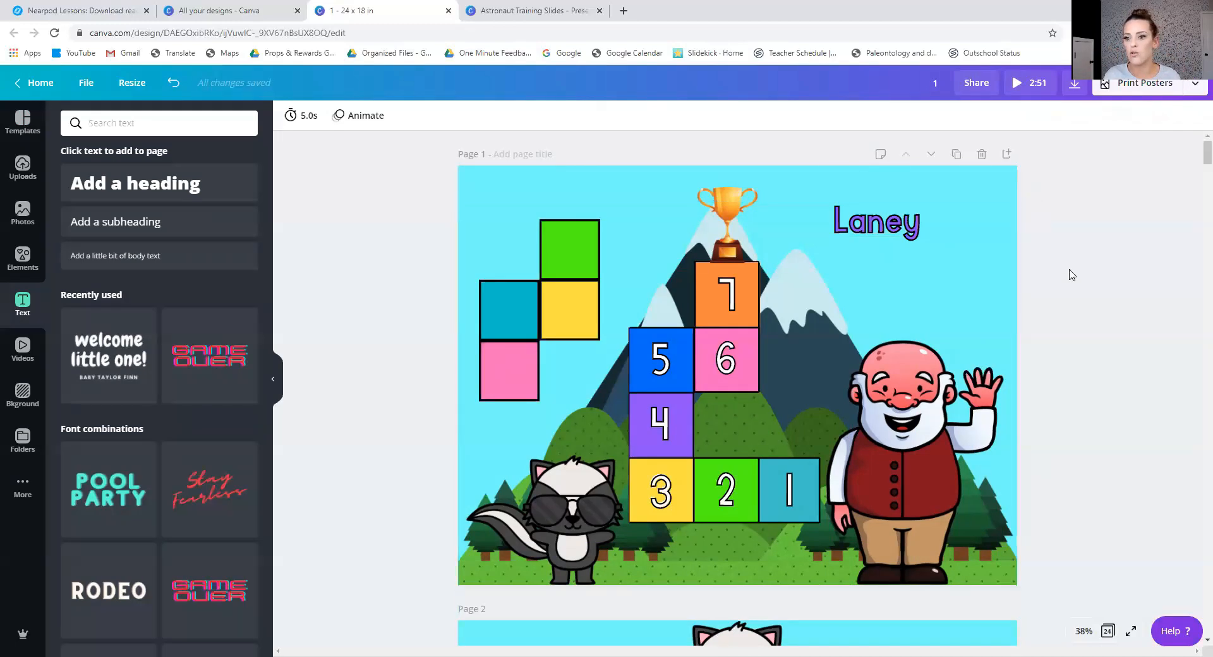
{"action": "left_click", "coordinate": [858, 231]}
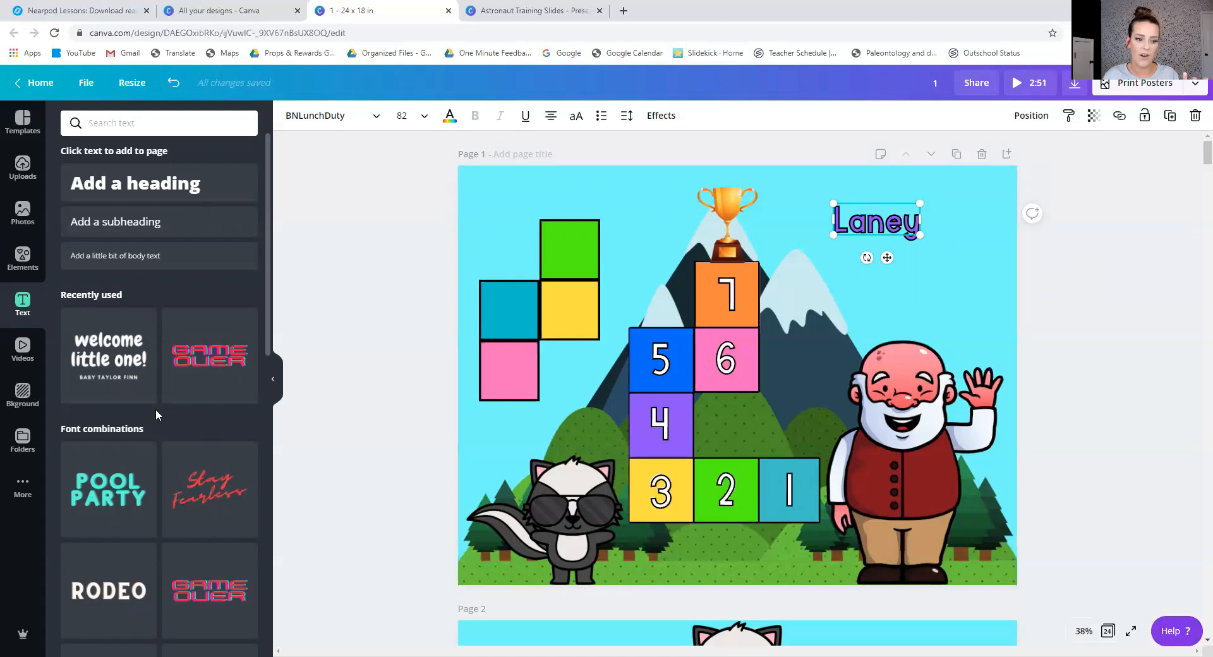
{"action": "scroll", "coordinate": [155, 410], "scroll_direction": "down", "scroll_amount": 5}
{"action": "scroll", "coordinate": [157, 415], "scroll_direction": "down", "scroll_amount": 10}
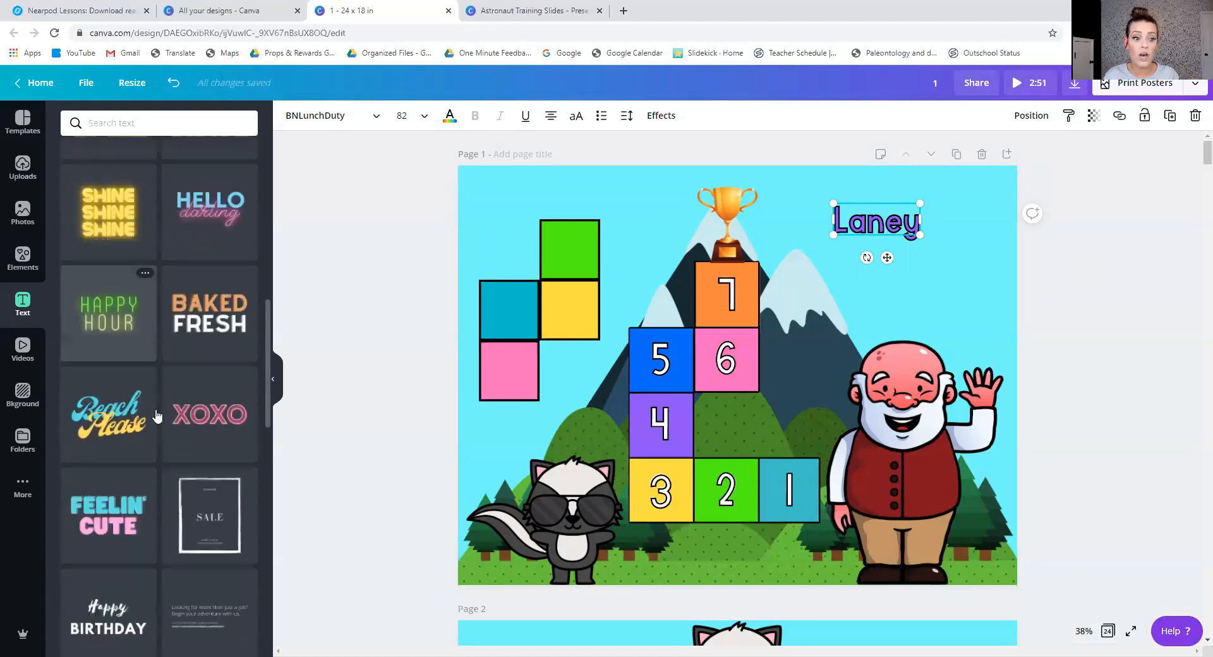
{"action": "left_click", "coordinate": [896, 246]}
{"action": "left_click", "coordinate": [886, 231]}
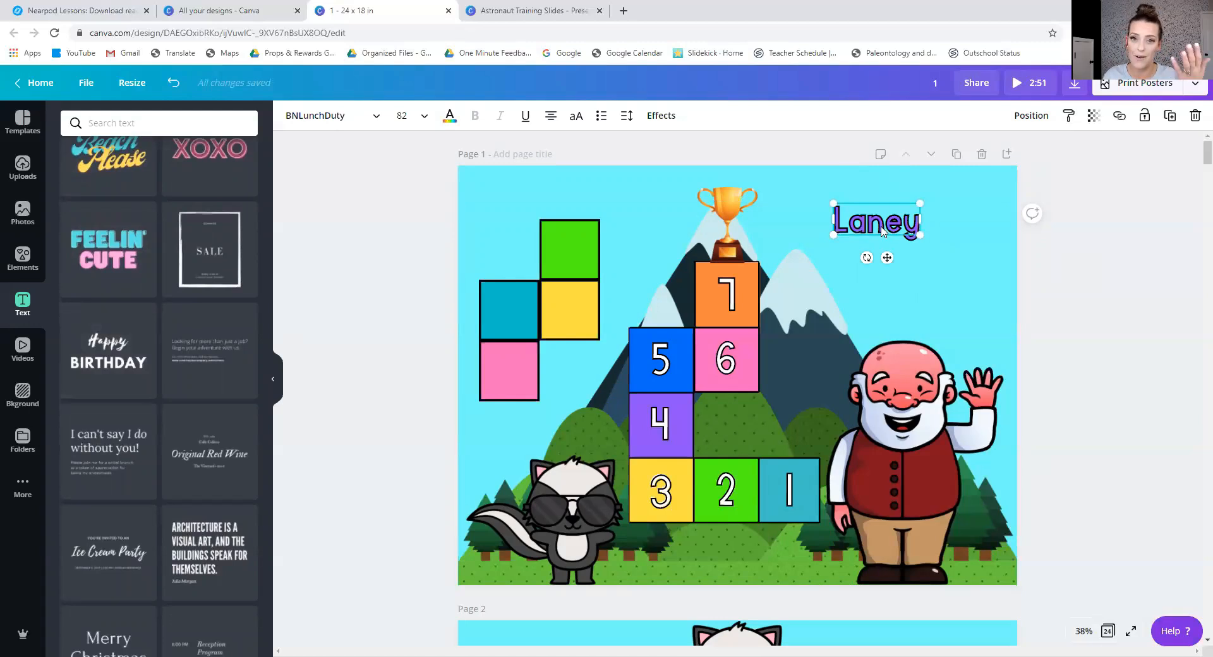
{"action": "key", "text": "Delete"}
{"action": "left_click", "coordinate": [882, 230]}
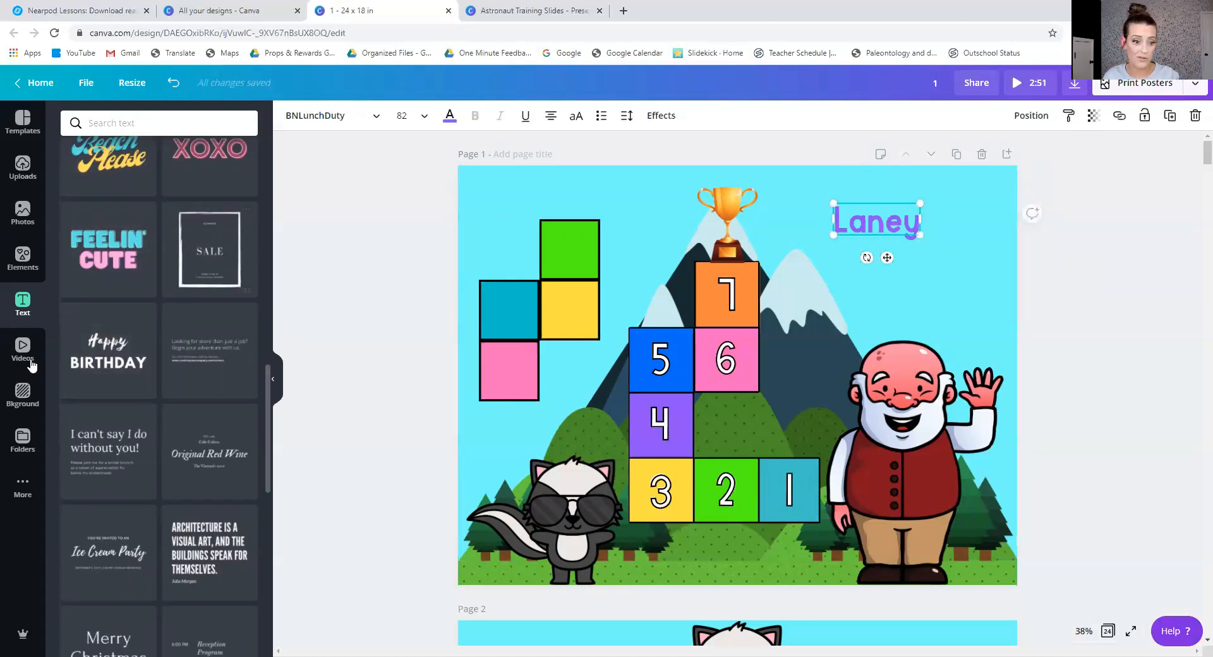
{"action": "key", "text": "Delete"}
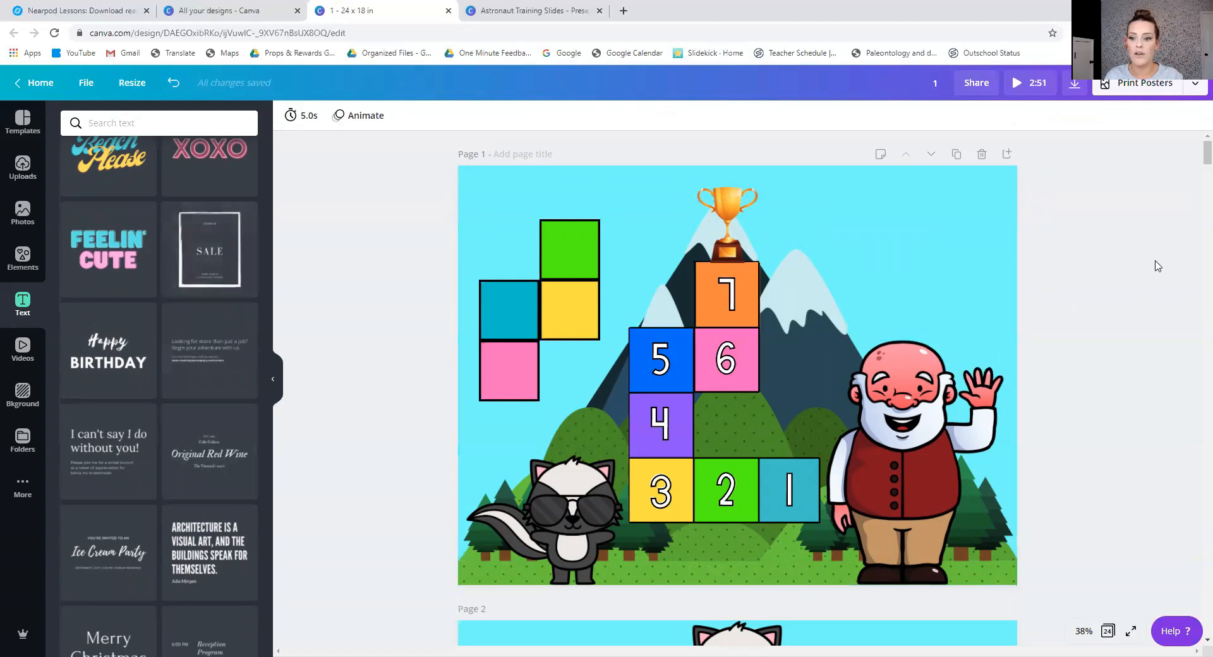
Delete the pink, teal, yellow and green practice squares beside the mountain on page 1.
{"action": "left_click", "coordinate": [510, 354]}
{"action": "key", "text": "Delete"}
{"action": "left_click", "coordinate": [511, 327]}
{"action": "key", "text": "Delete"}
{"action": "left_click", "coordinate": [511, 364]}
{"action": "key", "text": "Delete"}
{"action": "left_click", "coordinate": [563, 314]}
{"action": "key", "text": "Delete"}
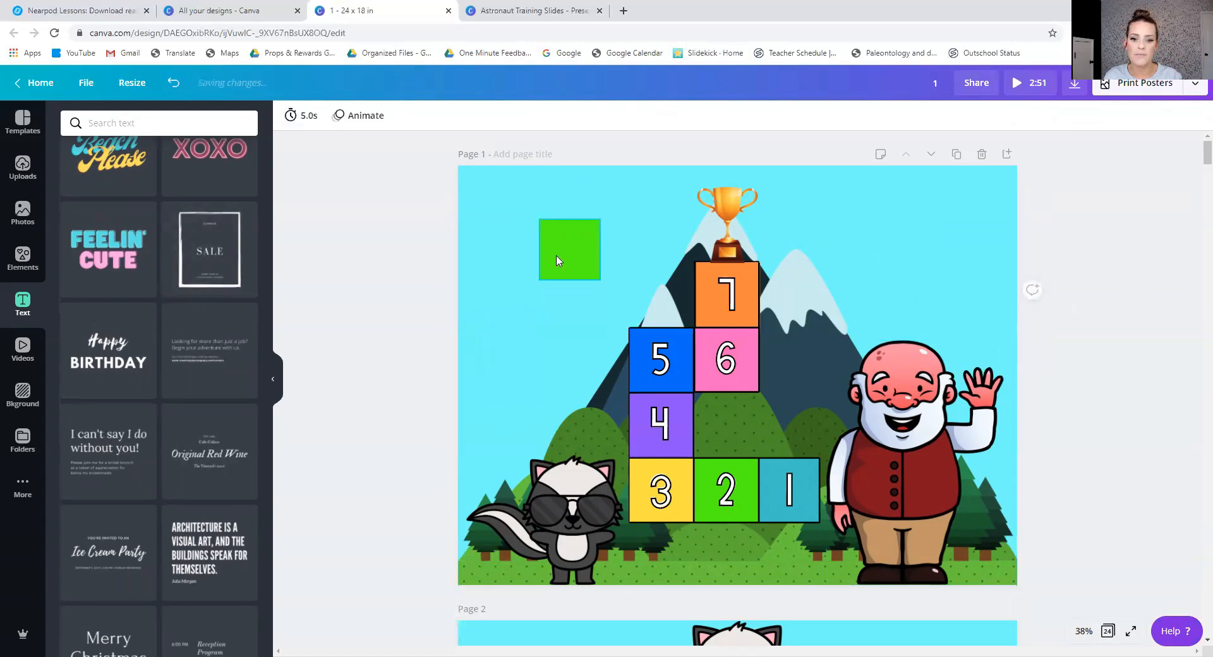
{"action": "left_click", "coordinate": [559, 262]}
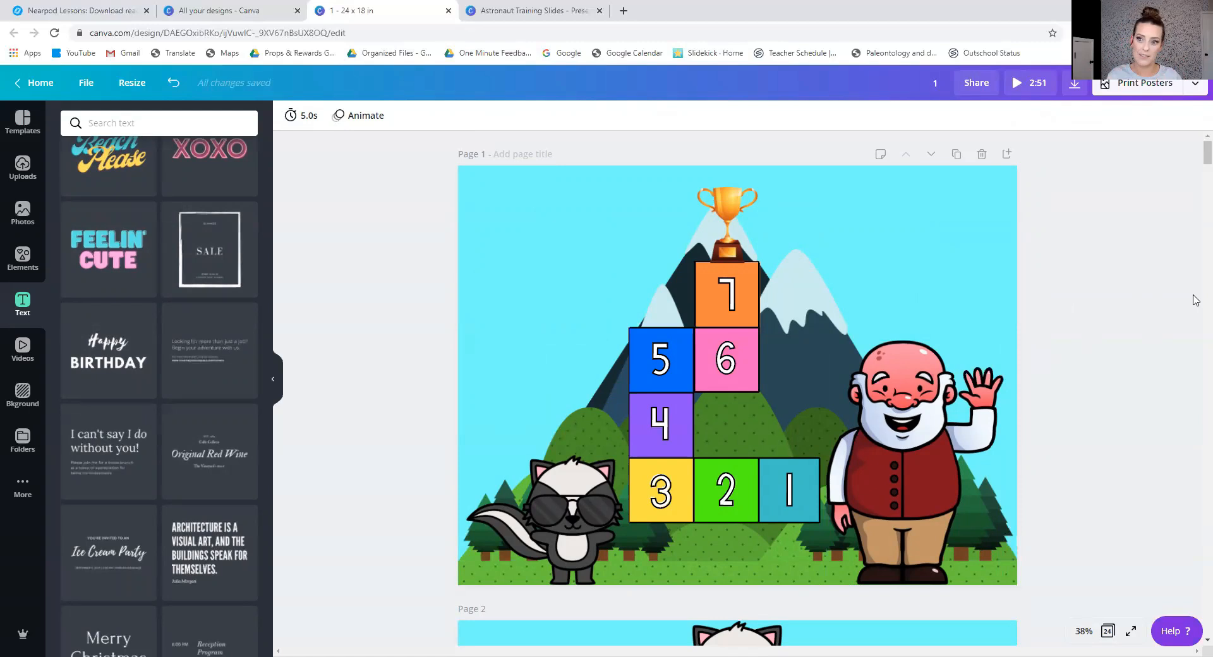
Examine the number mountain on page 1, the flower page with the word trees, and the climbing cat page.
{"action": "scroll", "coordinate": [1063, 273], "scroll_direction": "down", "scroll_amount": 5}
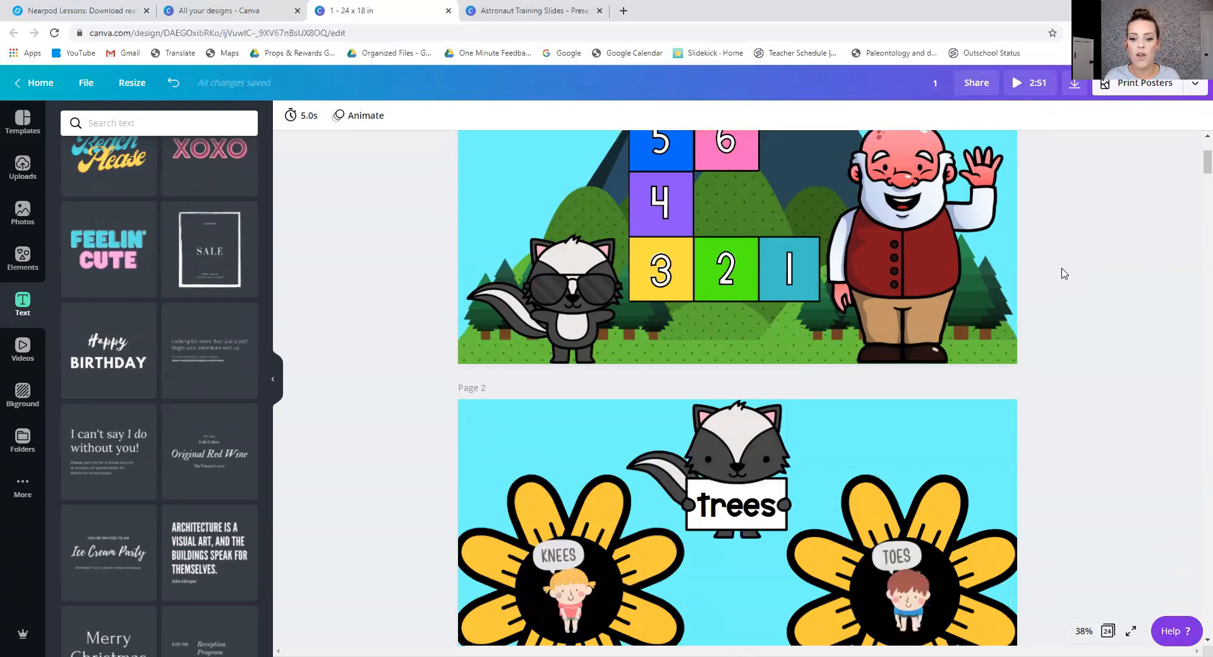
{"action": "scroll", "coordinate": [1064, 273], "scroll_direction": "down", "scroll_amount": 6}
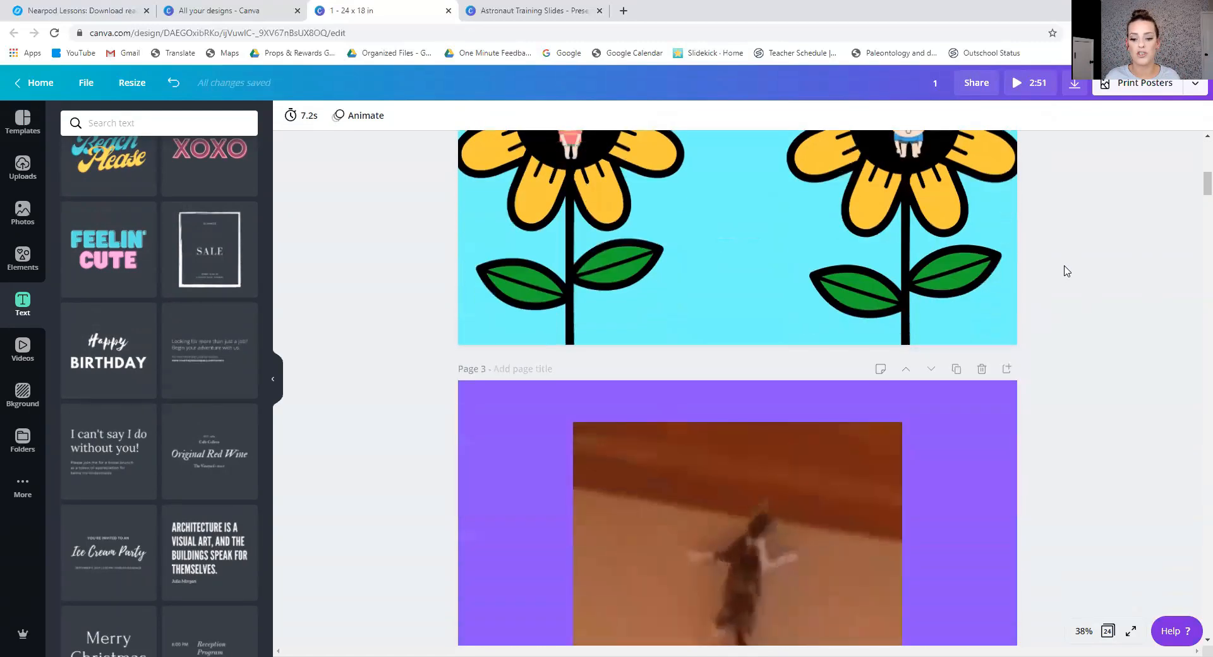
{"action": "scroll", "coordinate": [1066, 270], "scroll_direction": "up", "scroll_amount": 8}
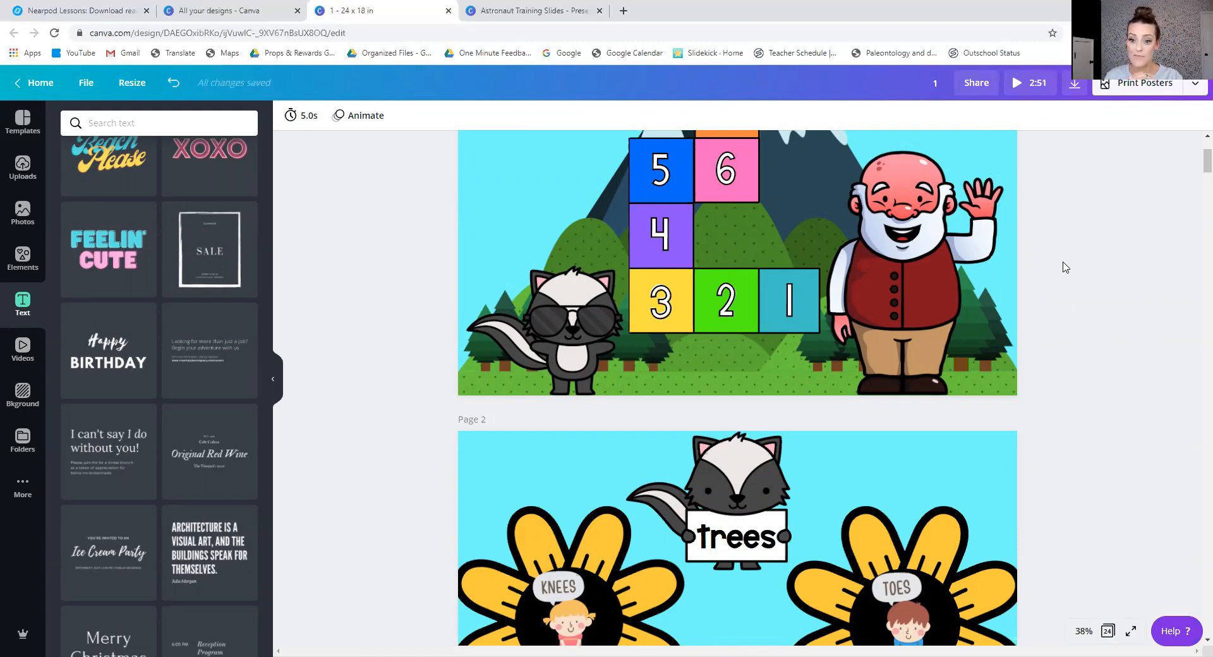
{"action": "scroll", "coordinate": [1065, 267], "scroll_direction": "up", "scroll_amount": 3}
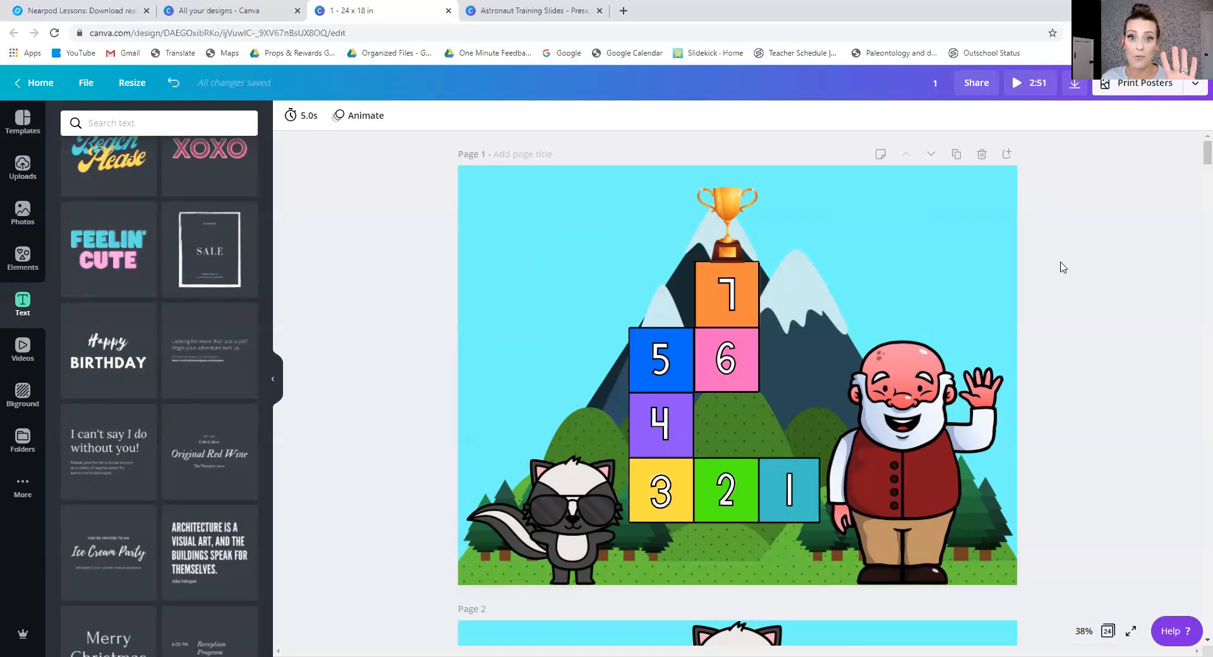
{"action": "scroll", "coordinate": [1063, 266], "scroll_direction": "down", "scroll_amount": 2}
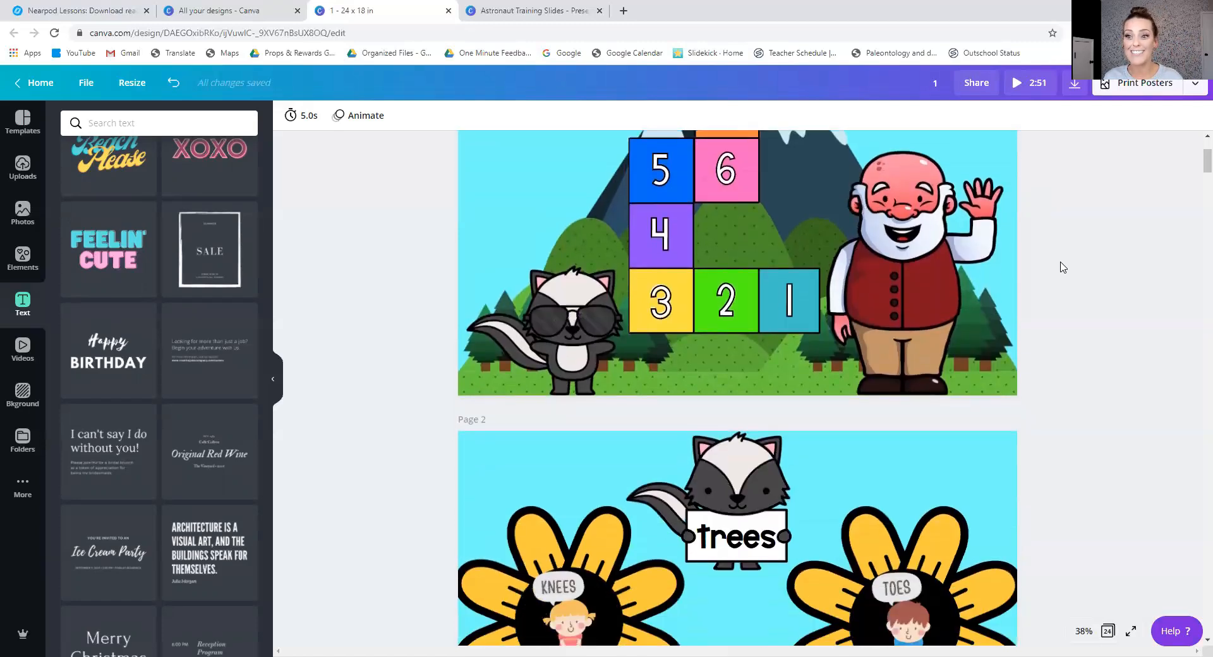
{"action": "scroll", "coordinate": [1063, 267], "scroll_direction": "up", "scroll_amount": 3}
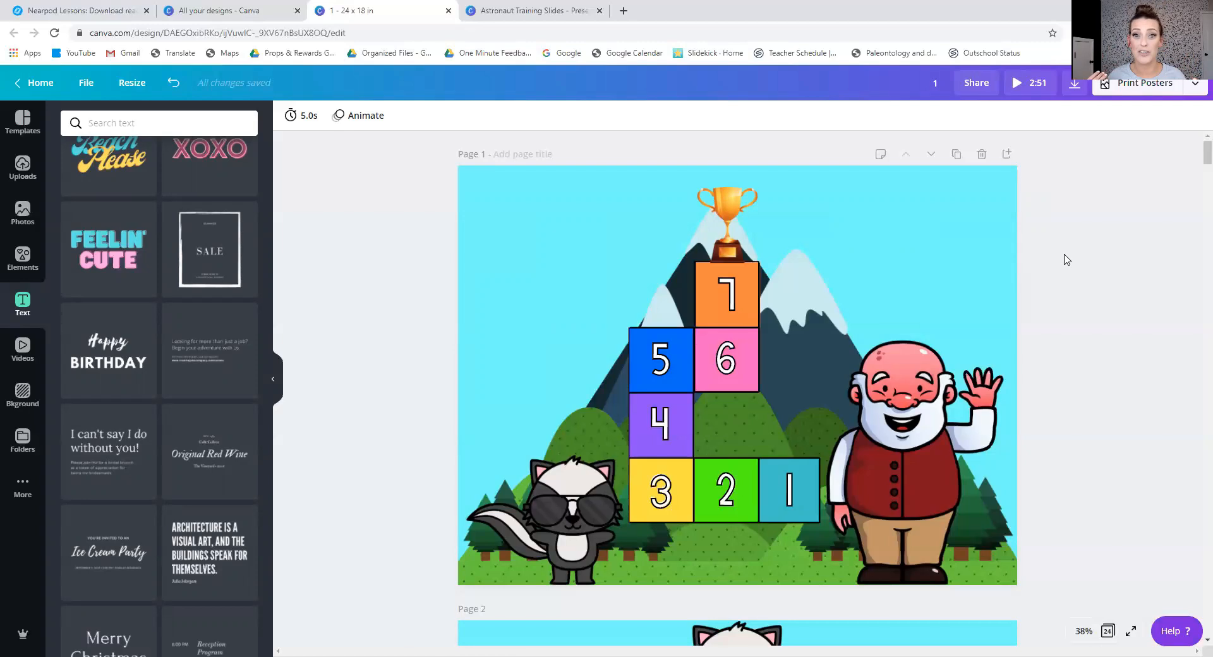
{"action": "scroll", "coordinate": [1067, 259], "scroll_direction": "down", "scroll_amount": 5}
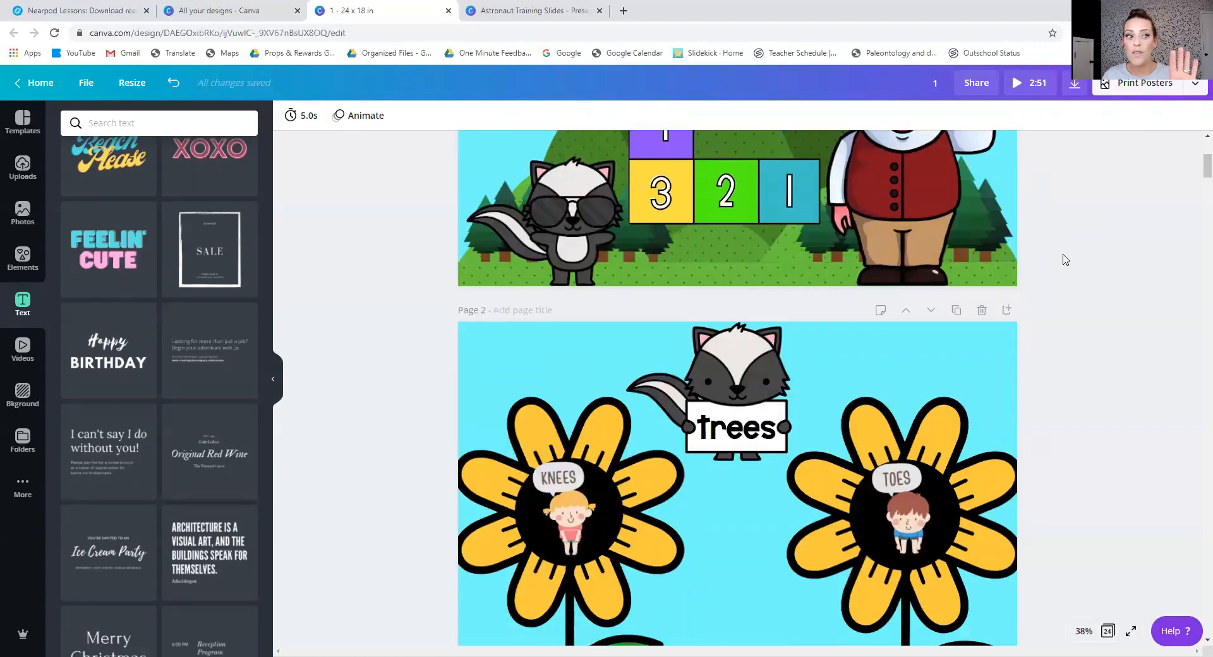
{"action": "scroll", "coordinate": [1066, 259], "scroll_direction": "down", "scroll_amount": 4}
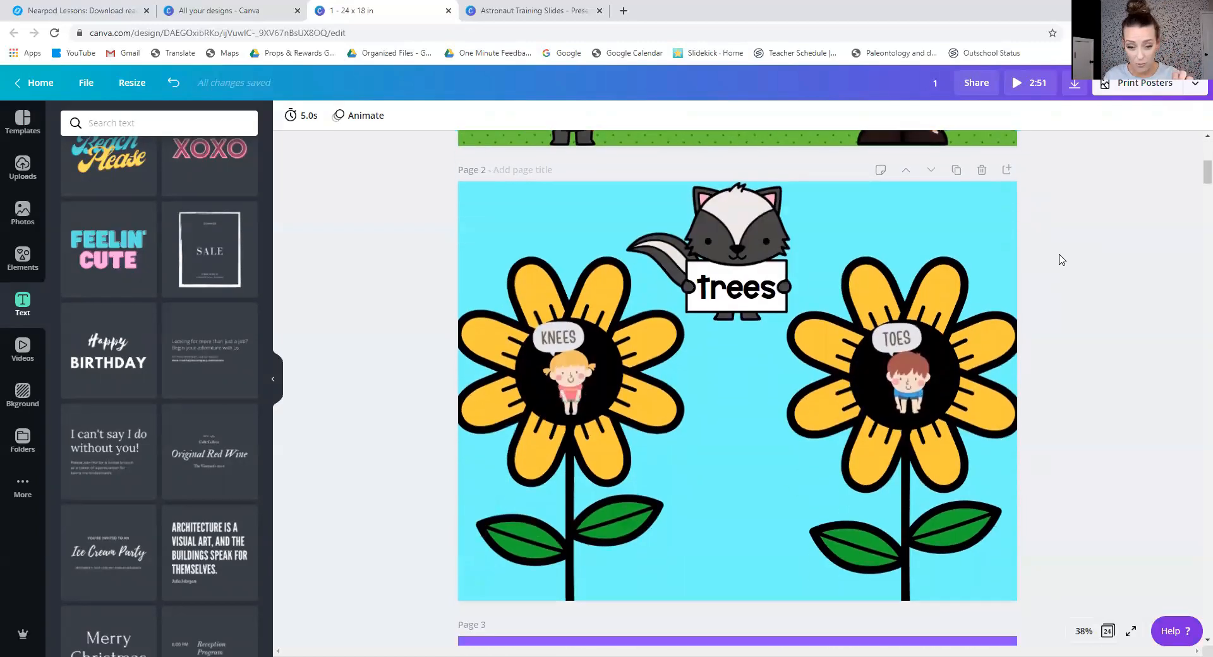
{"action": "scroll", "coordinate": [1062, 259], "scroll_direction": "down", "scroll_amount": 4}
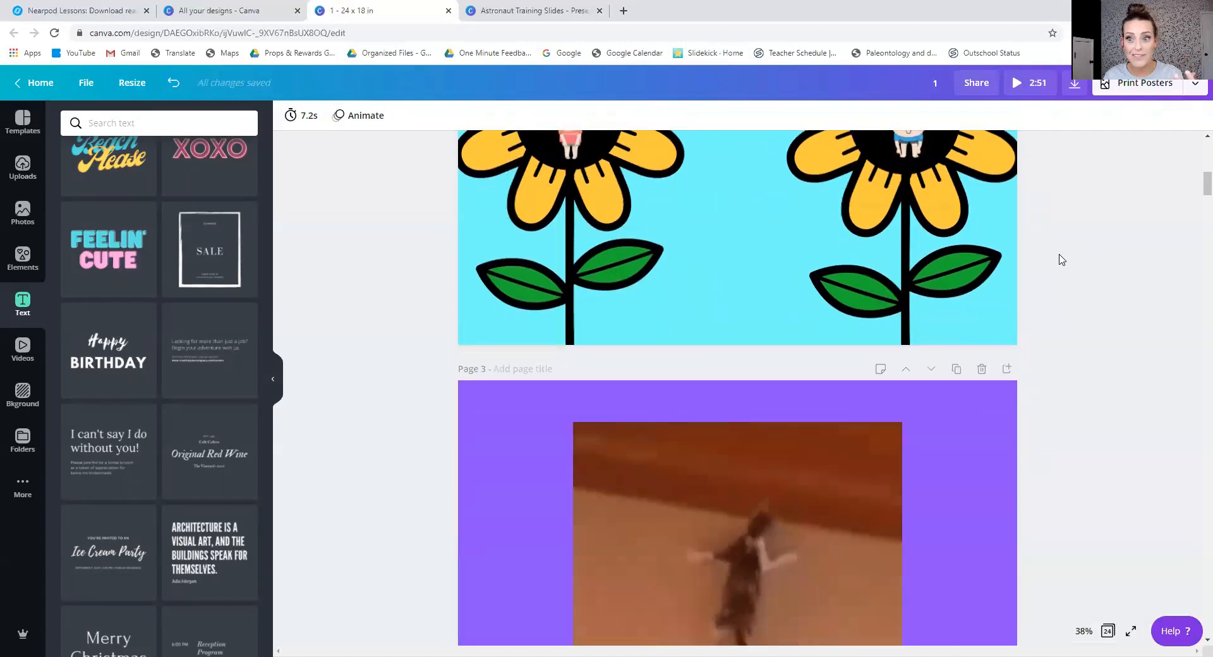
{"action": "scroll", "coordinate": [1061, 259], "scroll_direction": "down", "scroll_amount": 1}
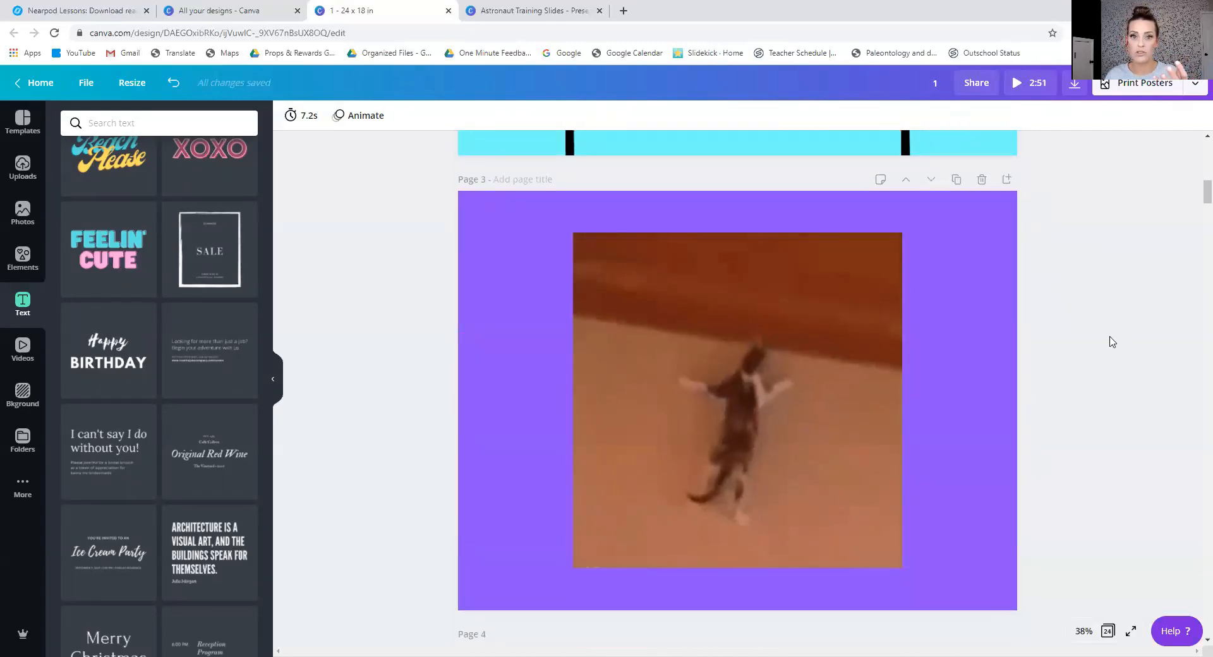
Search GIPHY for "climb", clear the search and collapse the side panel.
{"action": "left_click", "coordinate": [22, 488]}
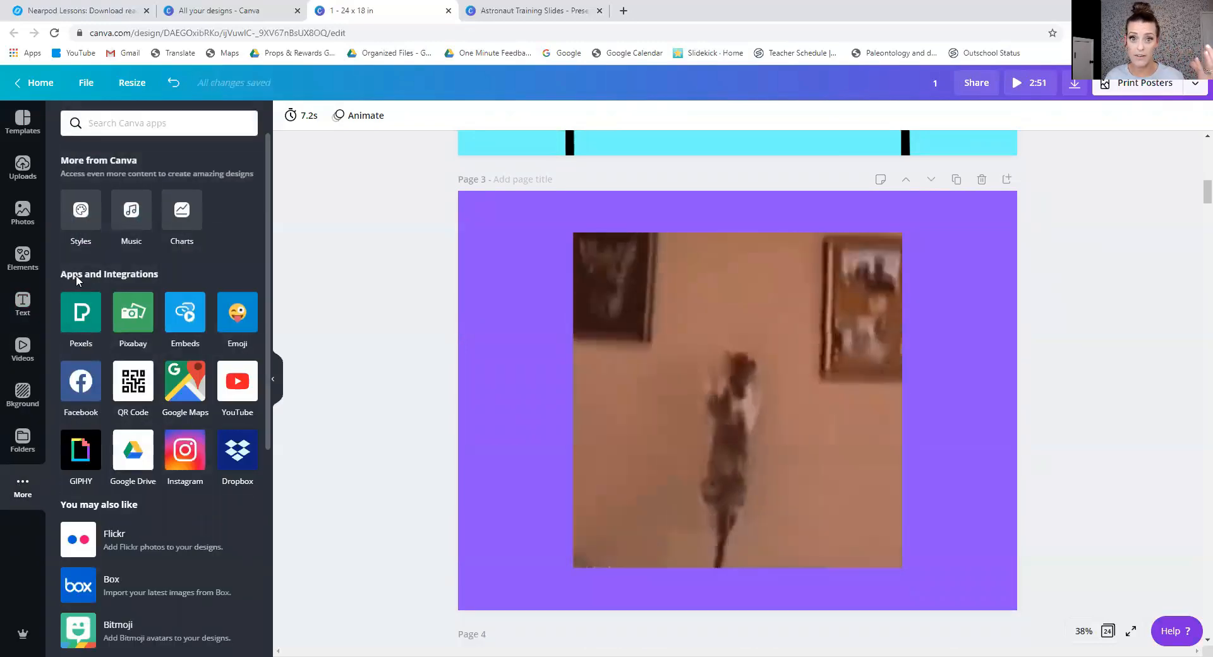
{"action": "left_click", "coordinate": [73, 464]}
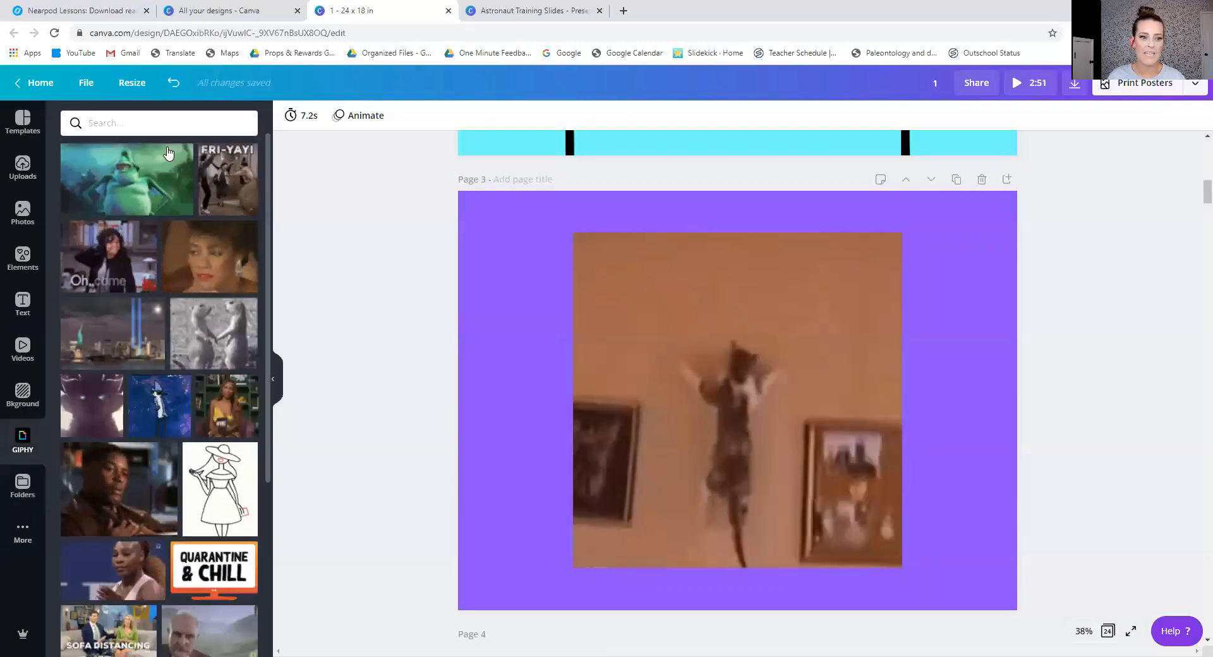
{"action": "left_click", "coordinate": [167, 125]}
{"action": "type", "text": "cli"}
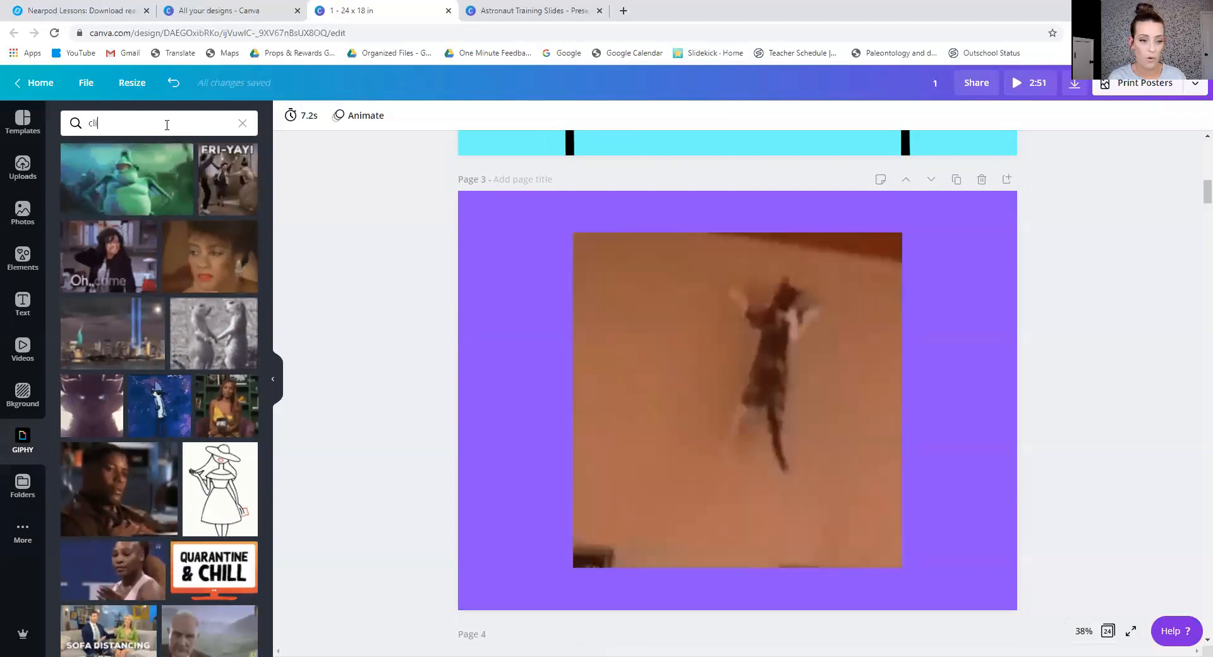
{"action": "type", "text": "mb"}
{"action": "key", "text": "Return"}
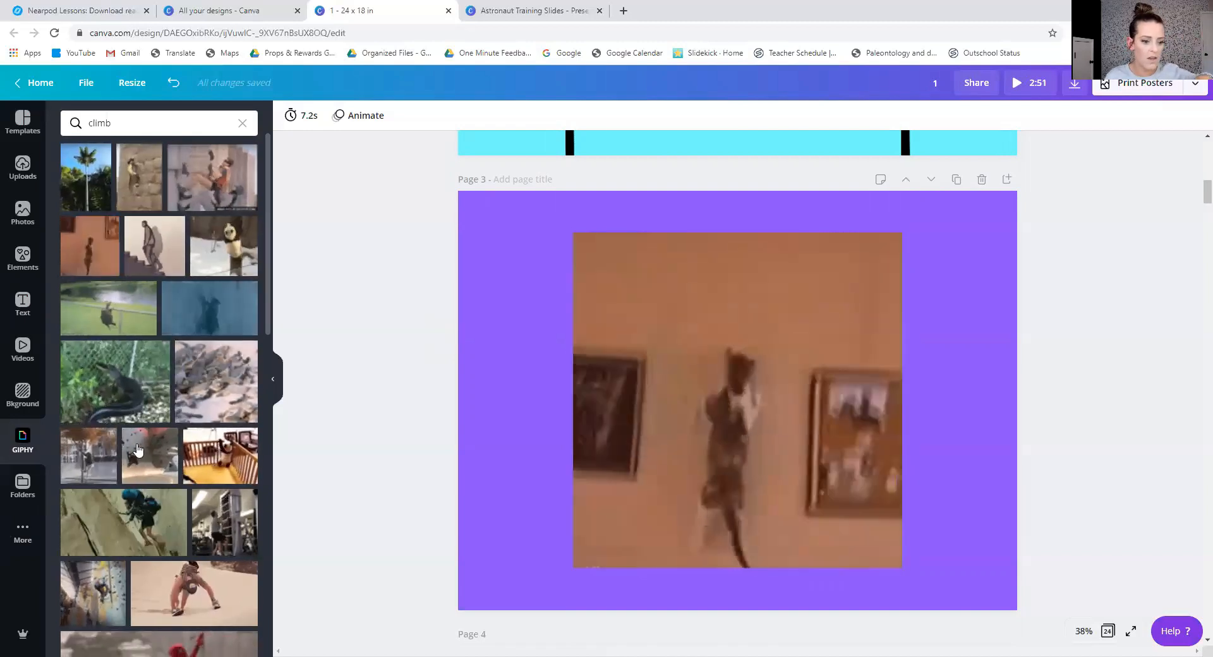
{"action": "left_click", "coordinate": [242, 125]}
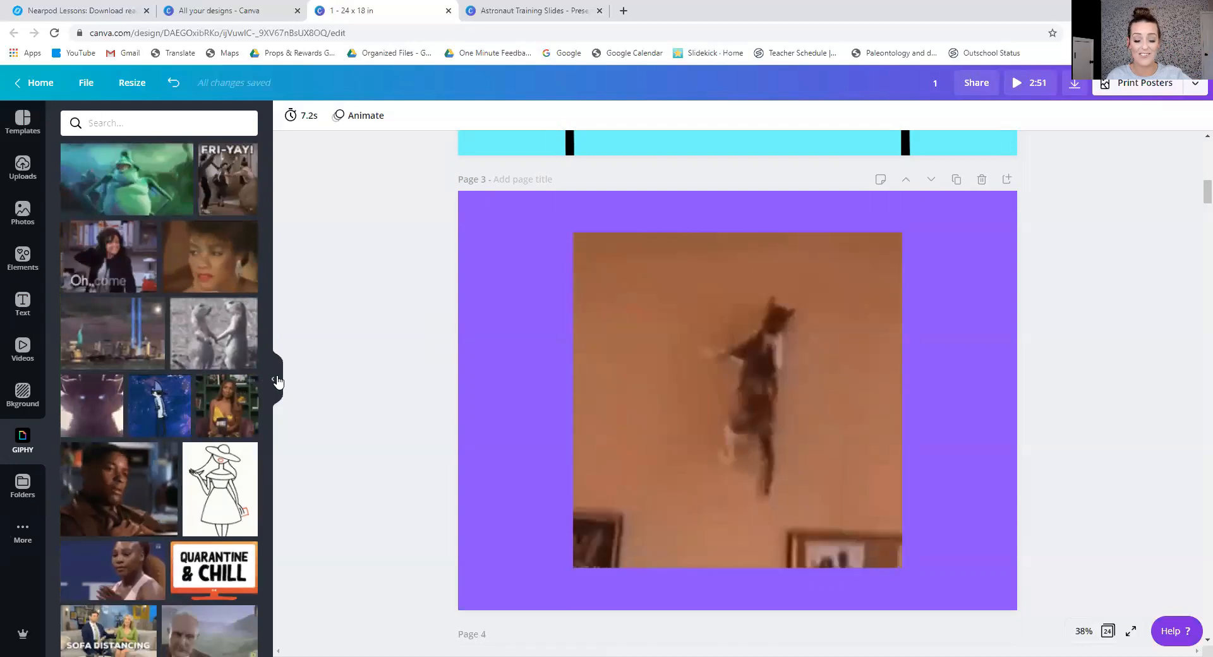
{"action": "left_click", "coordinate": [277, 377]}
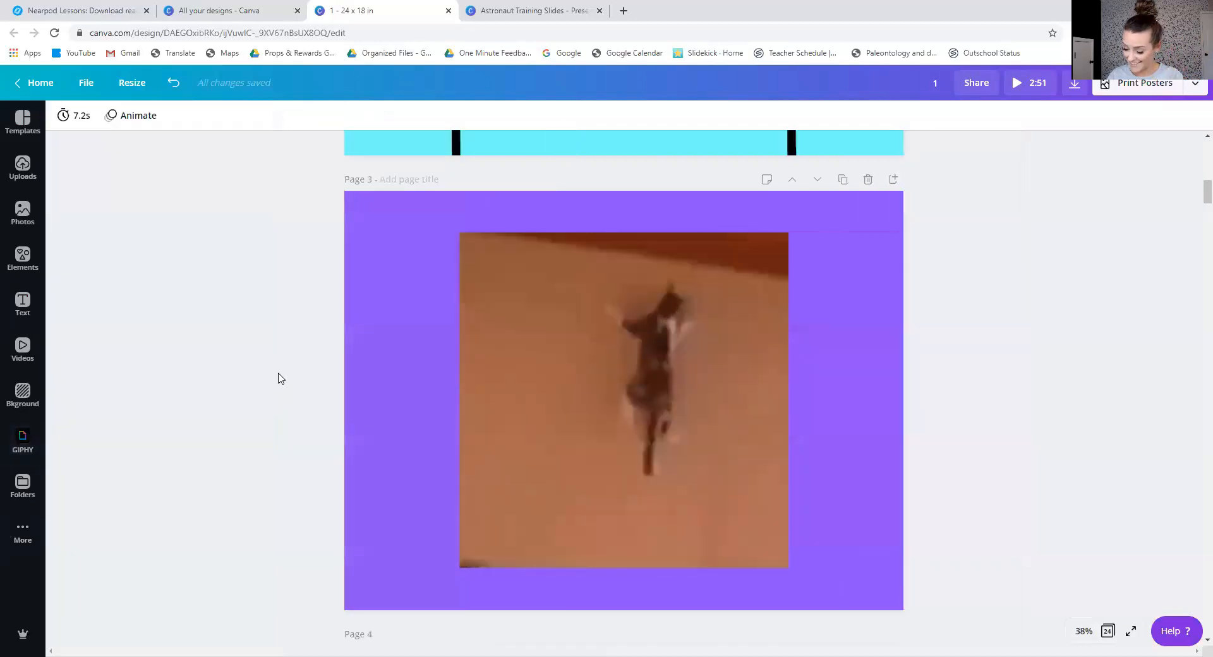
Look over the following pages and examine the file types available for downloading the design, keeping MP4 Video.
{"action": "scroll", "coordinate": [279, 378], "scroll_direction": "down", "scroll_amount": 2}
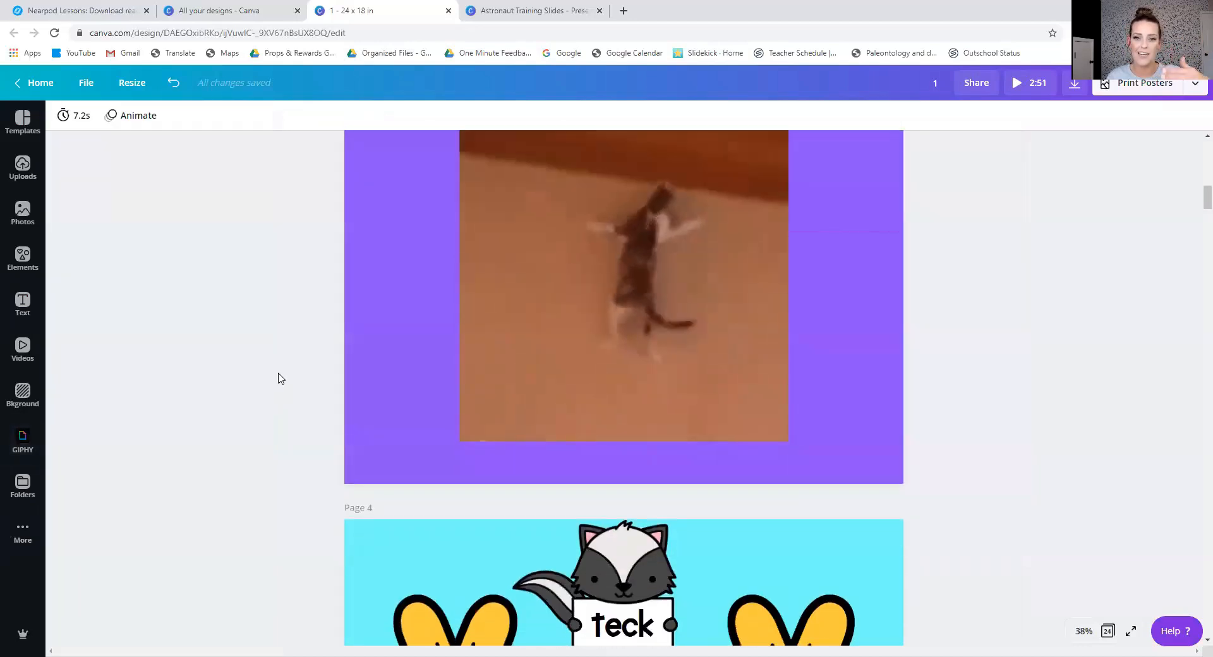
{"action": "scroll", "coordinate": [281, 378], "scroll_direction": "down", "scroll_amount": 1}
{"action": "scroll", "coordinate": [281, 378], "scroll_direction": "down", "scroll_amount": 10}
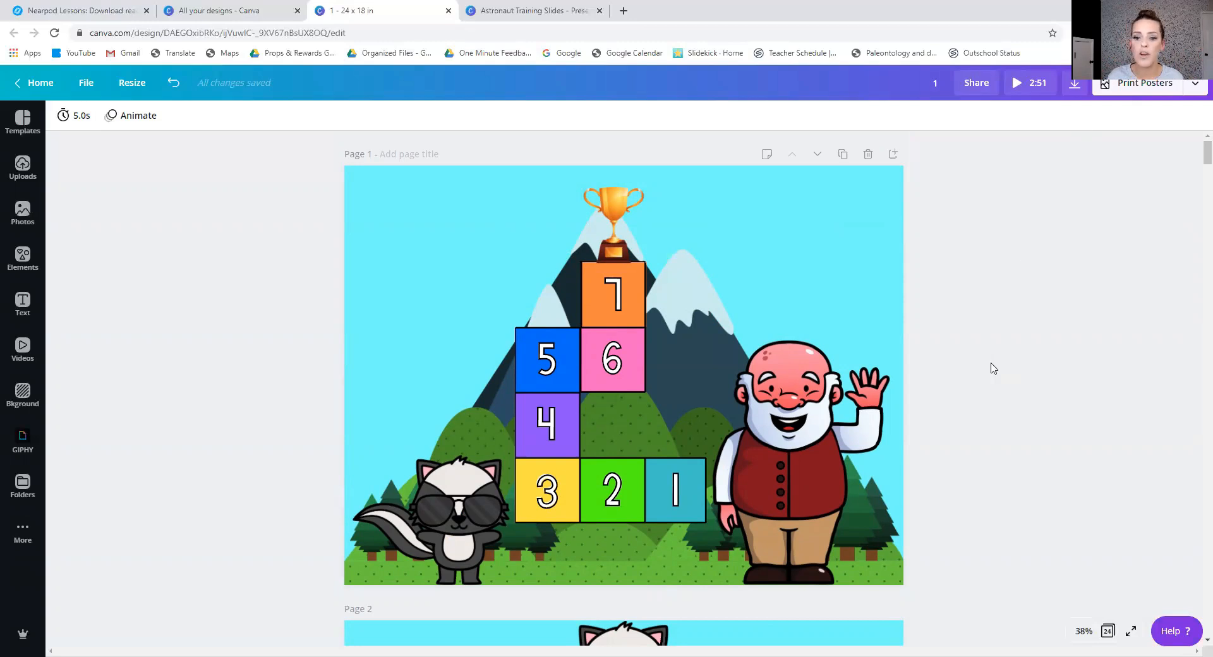
{"action": "scroll", "coordinate": [994, 368], "scroll_direction": "down", "scroll_amount": 1}
{"action": "scroll", "coordinate": [994, 368], "scroll_direction": "up", "scroll_amount": 1}
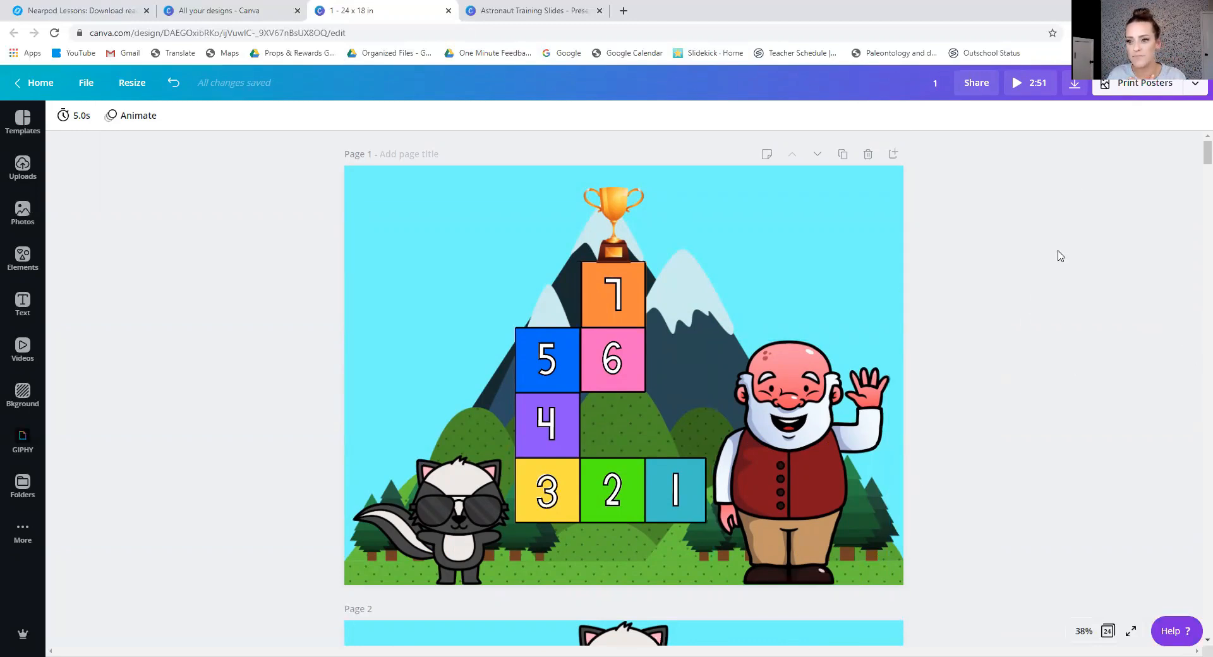
{"action": "left_click", "coordinate": [1074, 84]}
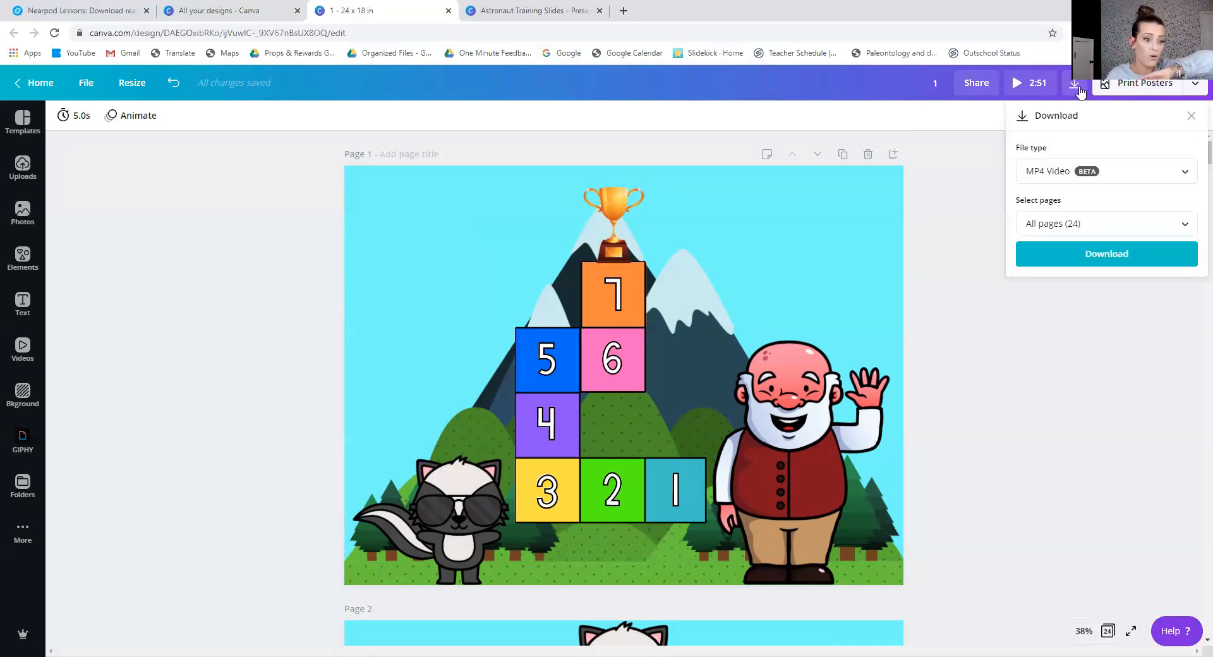
{"action": "left_click", "coordinate": [1071, 173]}
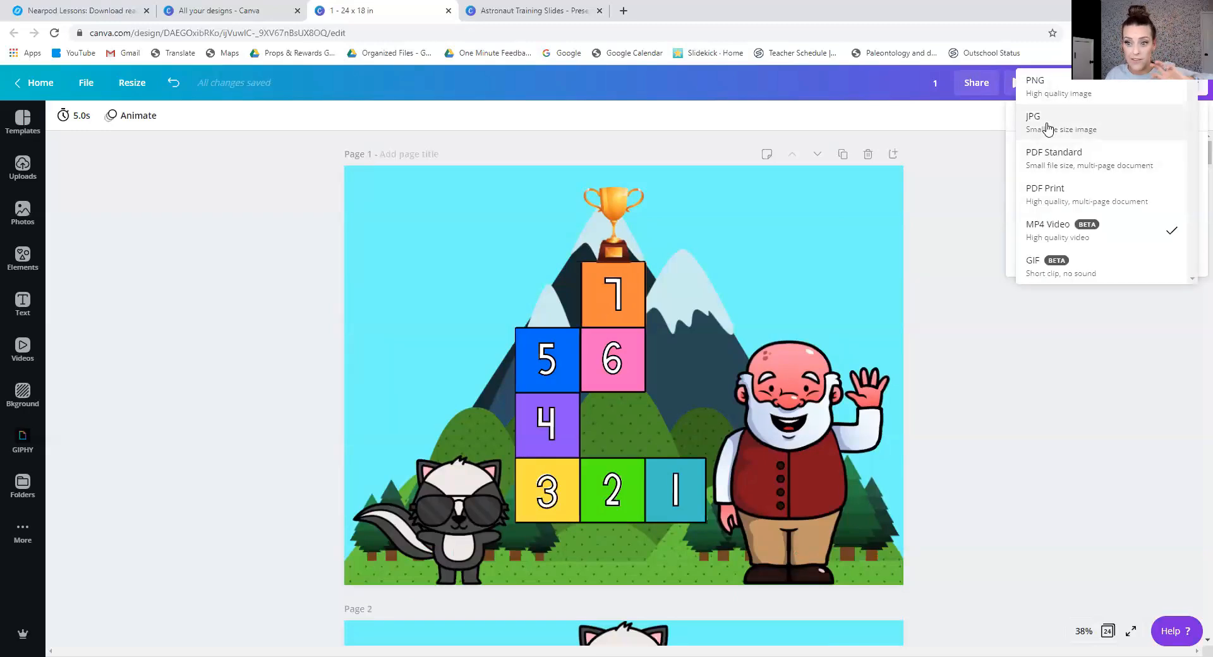
{"action": "left_click", "coordinate": [963, 216]}
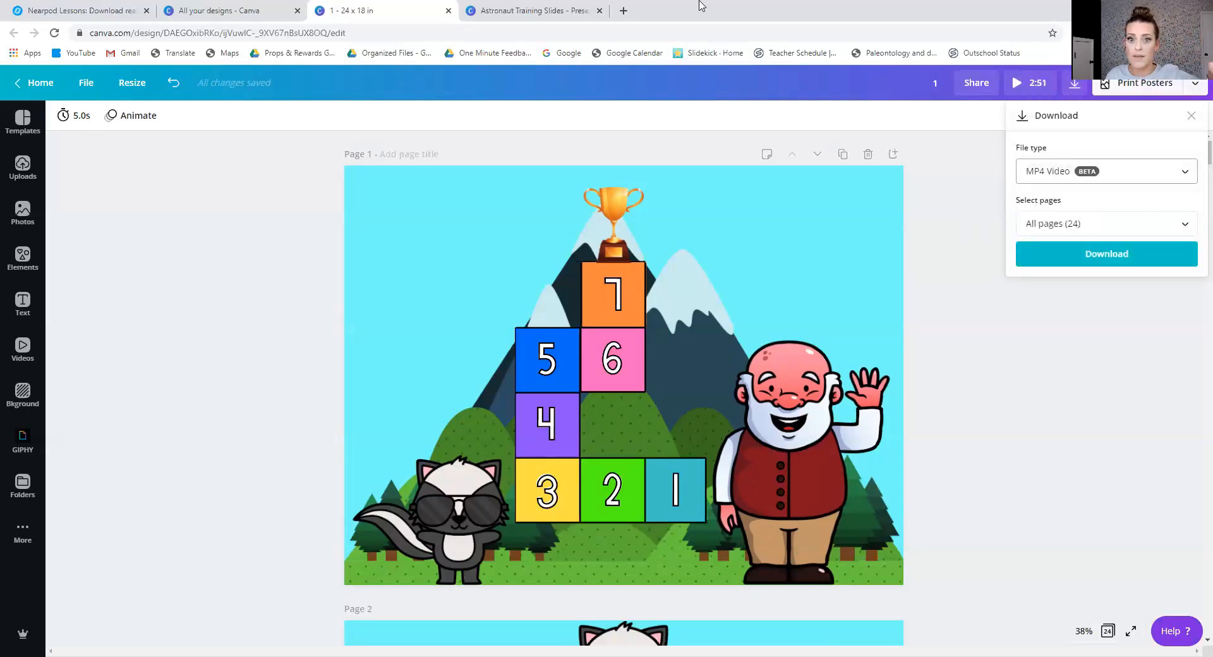
Switch to Nearpod and open the Climb Or Slime lesson for editing.
{"action": "left_click", "coordinate": [92, 9]}
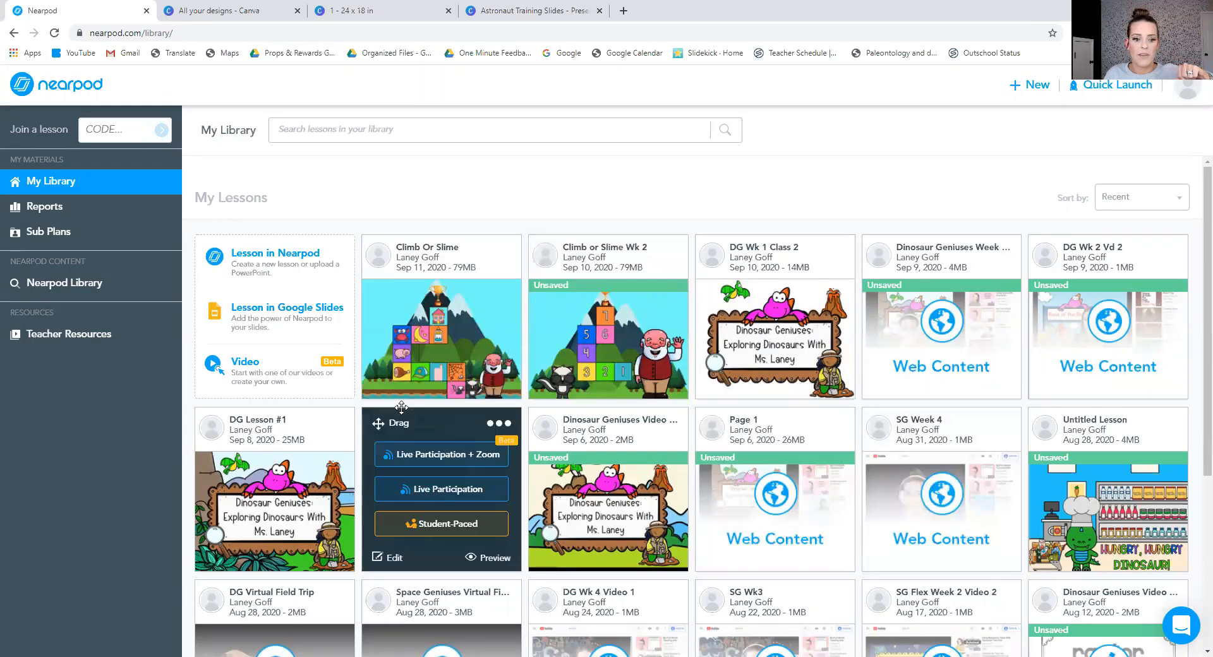
{"action": "left_click", "coordinate": [386, 386]}
{"action": "left_click", "coordinate": [656, 390]}
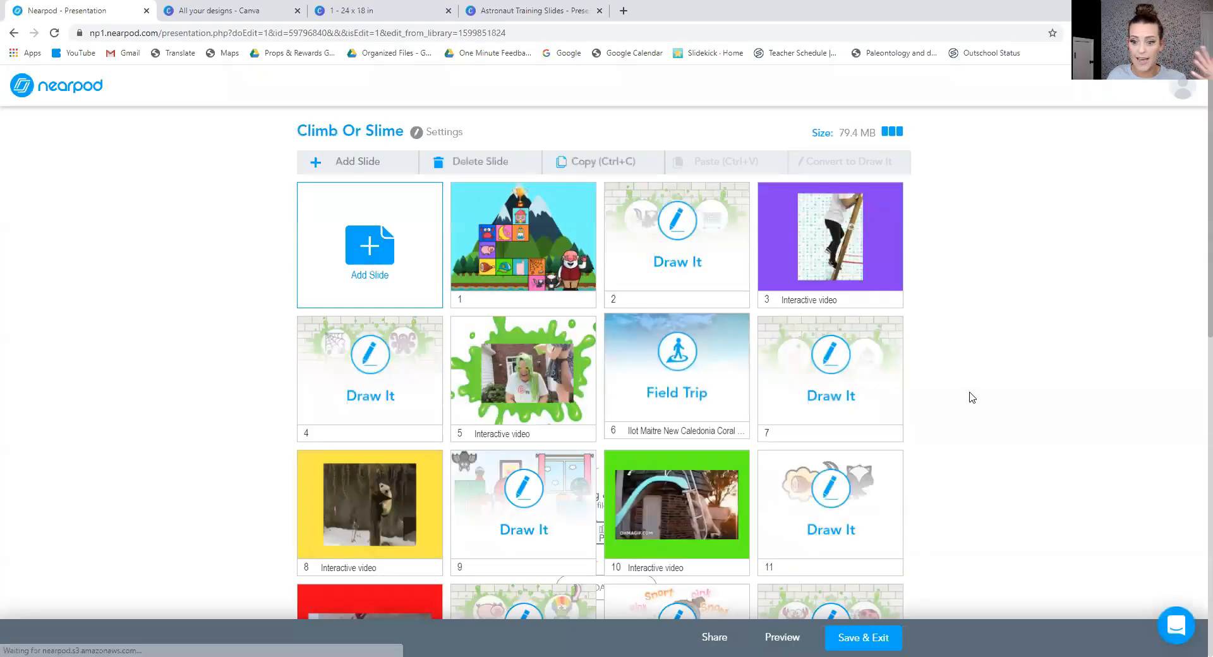
Try to upload the image 1 (3) from the Climb or Slime folder on the computer into the lesson.
{"action": "scroll", "coordinate": [978, 398], "scroll_direction": "down", "scroll_amount": 1}
{"action": "scroll", "coordinate": [978, 398], "scroll_direction": "down", "scroll_amount": 10}
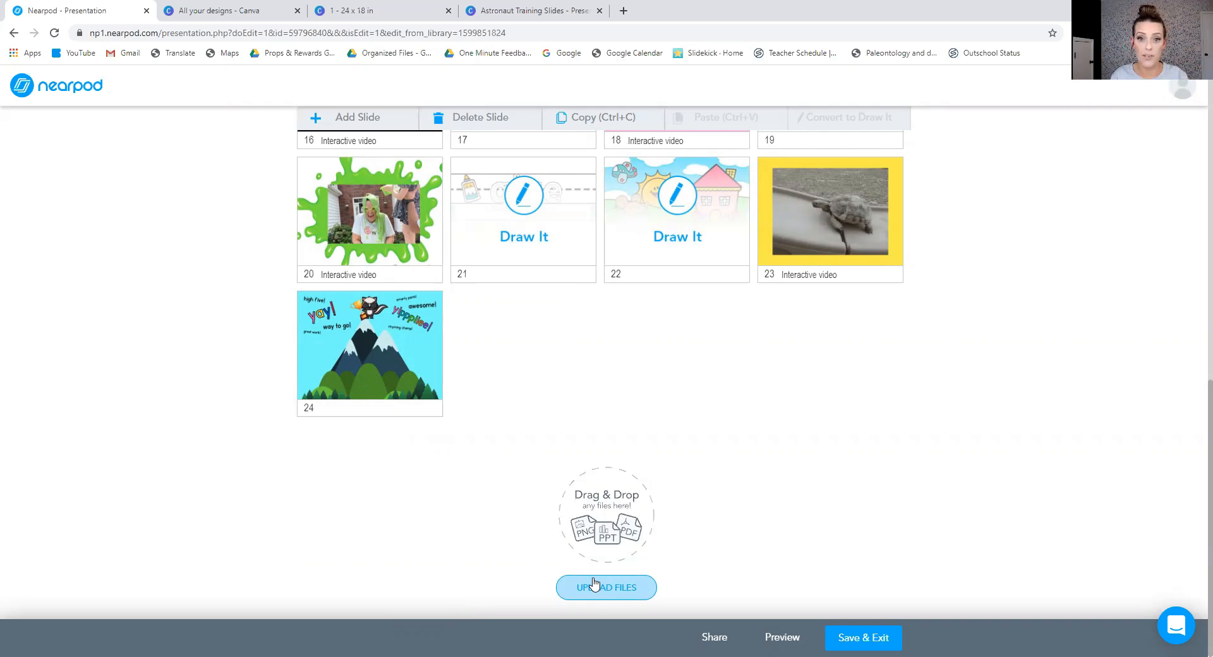
{"action": "left_click", "coordinate": [594, 582]}
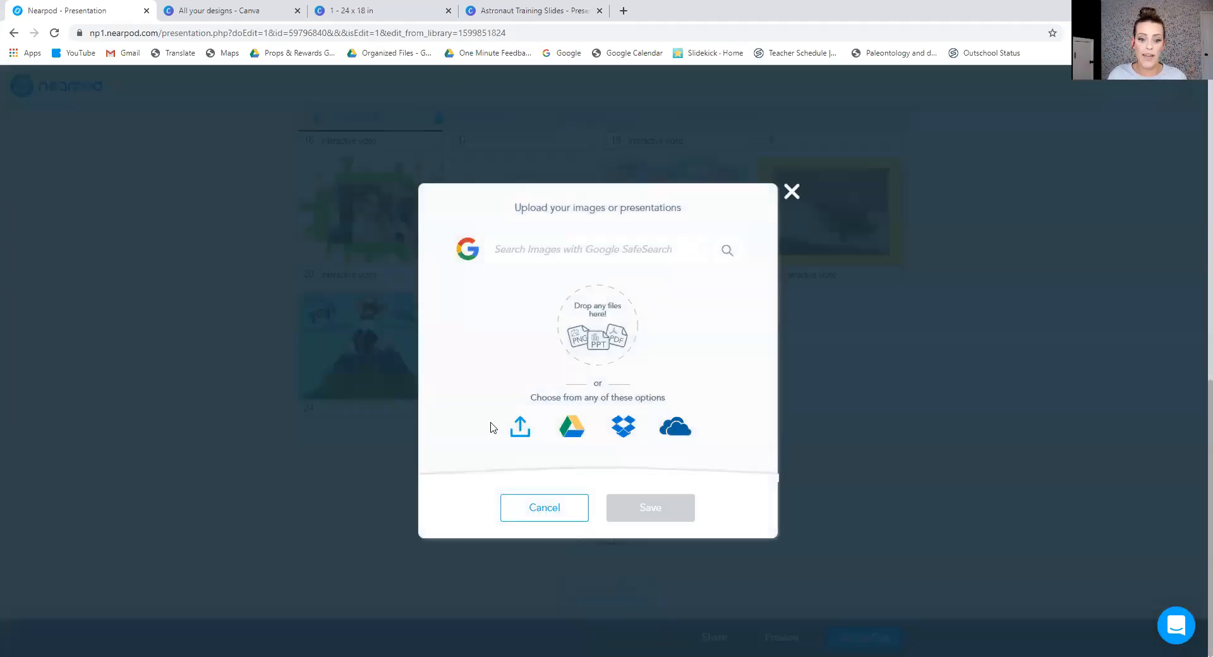
{"action": "left_click", "coordinate": [520, 432]}
{"action": "double_click", "coordinate": [513, 216]}
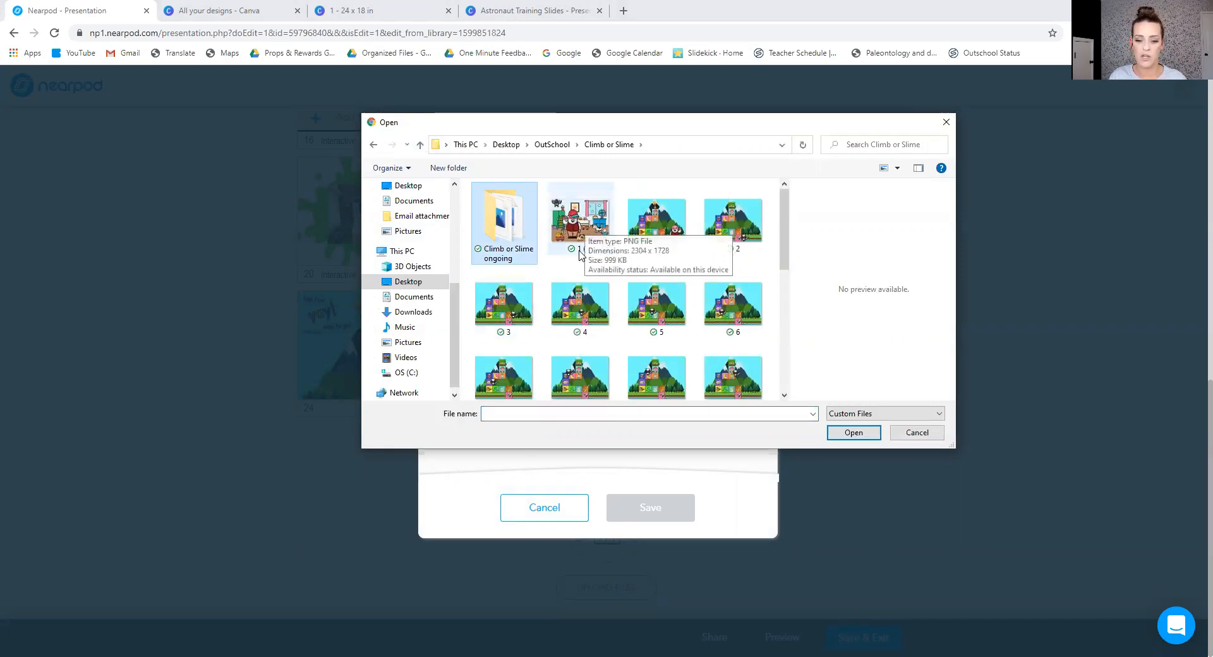
{"action": "left_click", "coordinate": [588, 215]}
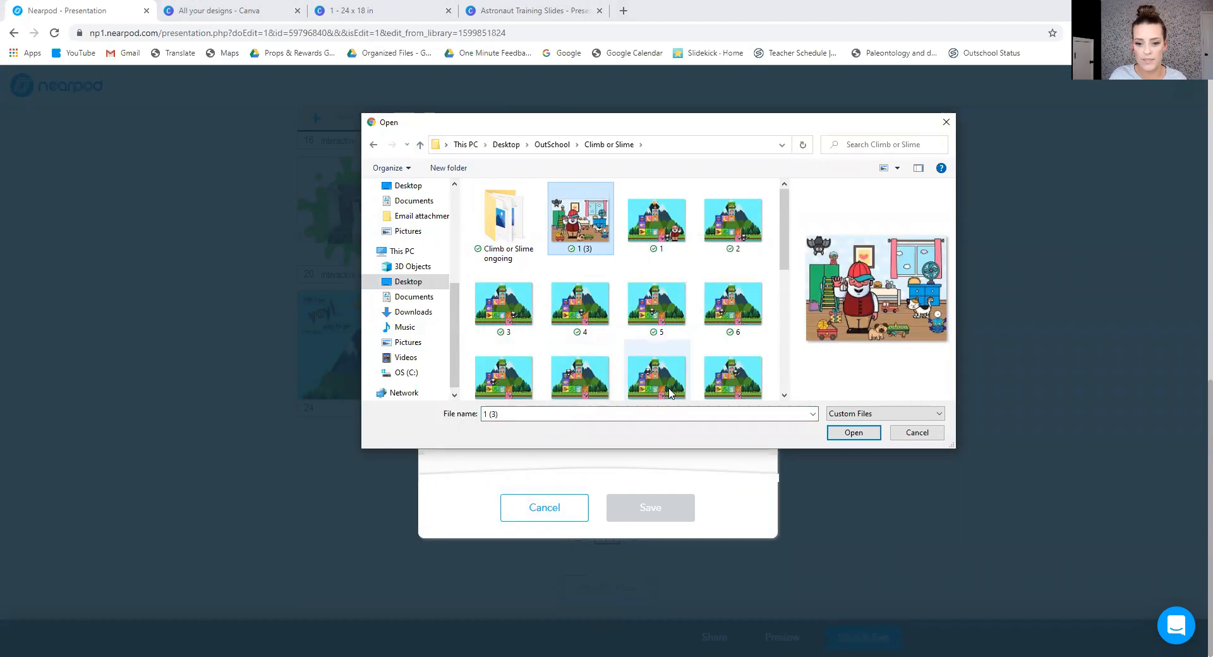
{"action": "left_click", "coordinate": [858, 434]}
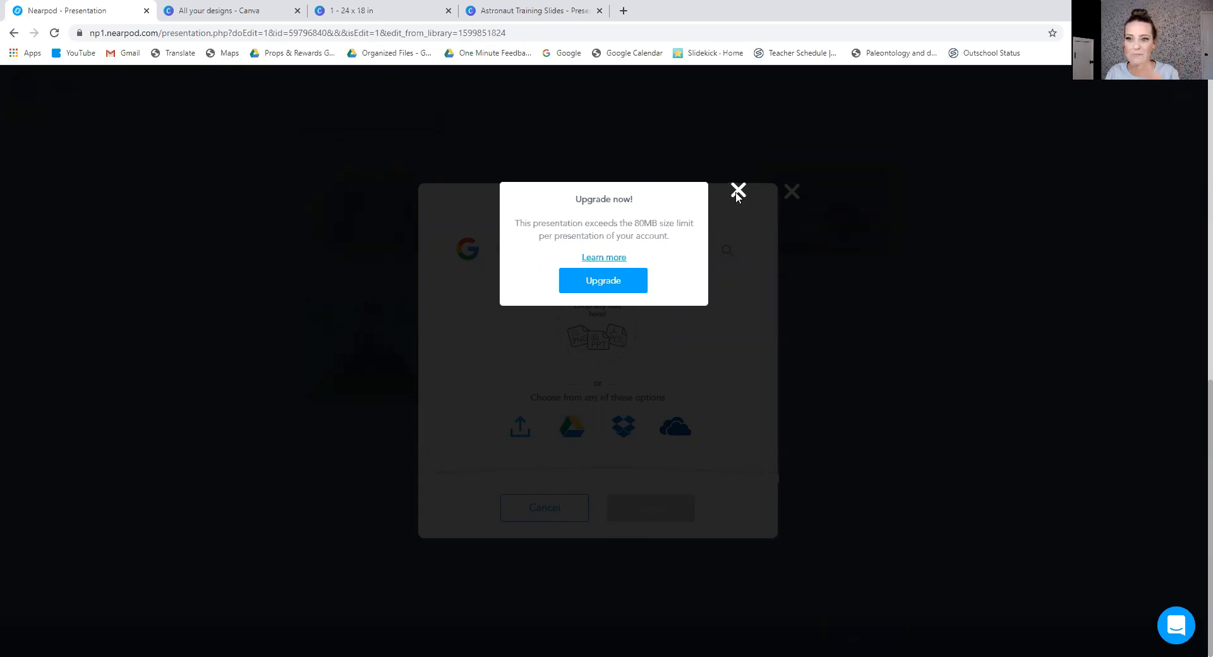
{"action": "left_click", "coordinate": [738, 190]}
{"action": "left_click", "coordinate": [791, 192]}
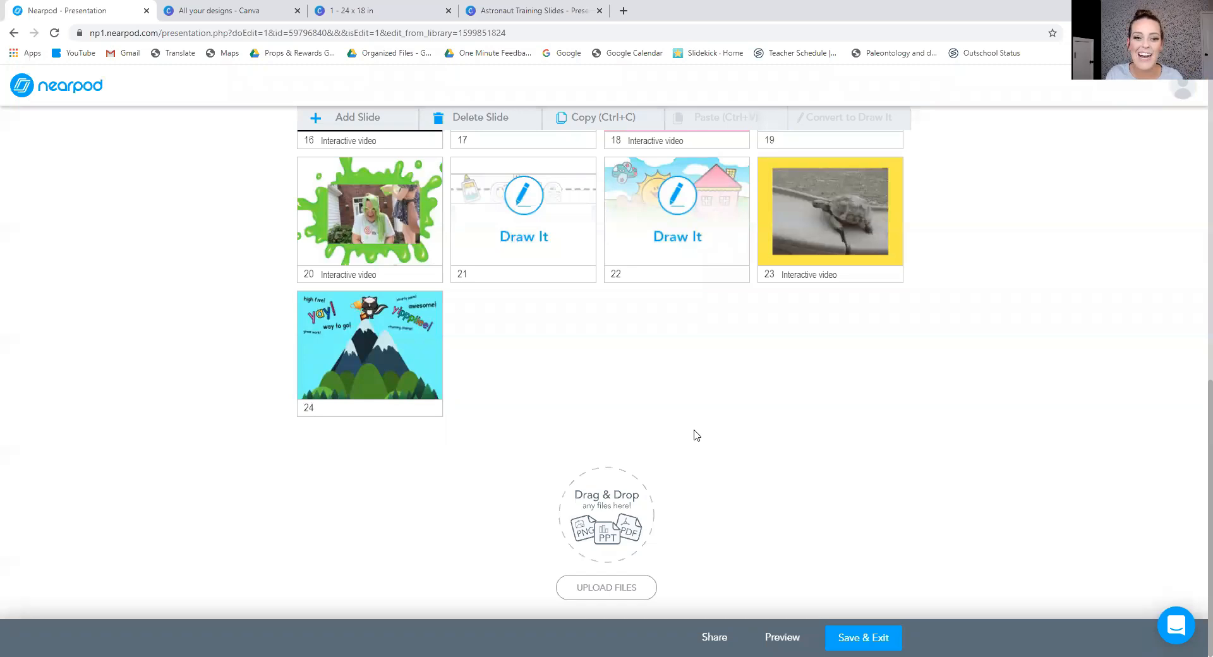
Look back over the lesson's slides up to slide 1, selecting Draw It slide 9 on the way.
{"action": "scroll", "coordinate": [697, 434], "scroll_direction": "up", "scroll_amount": 2}
{"action": "scroll", "coordinate": [545, 452], "scroll_direction": "up", "scroll_amount": 5}
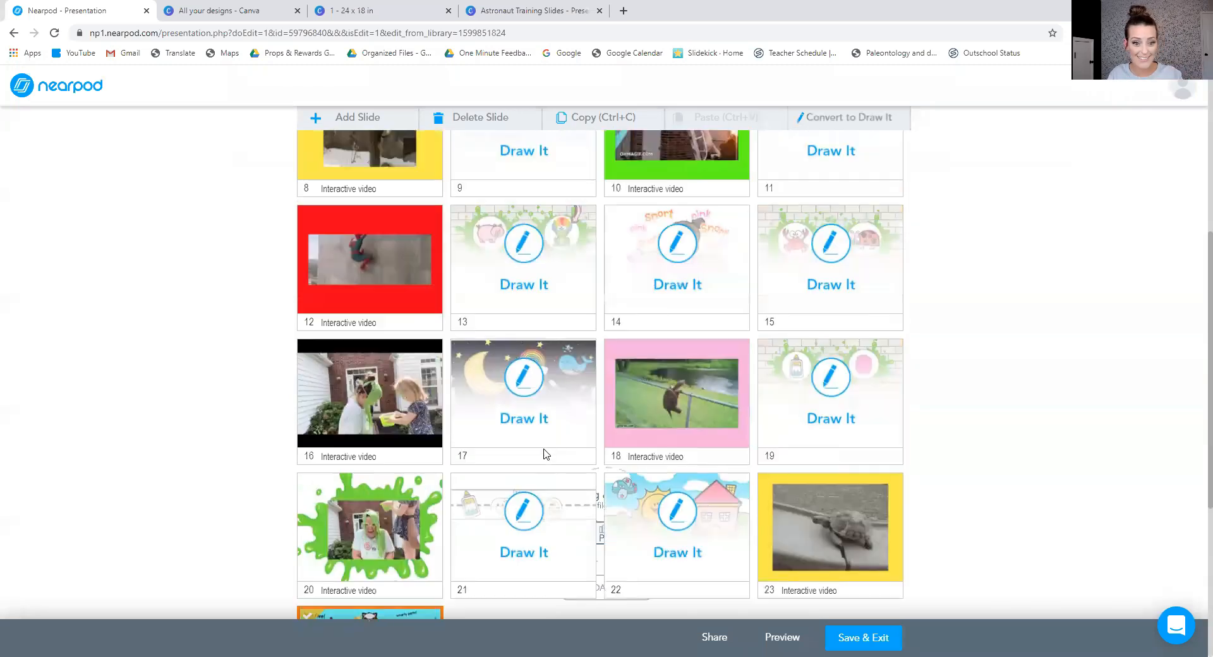
{"action": "left_click_drag", "start_coordinate": [528, 259], "coordinate": [568, 265]}
{"action": "scroll", "coordinate": [958, 381], "scroll_direction": "up", "scroll_amount": 4}
{"action": "scroll", "coordinate": [957, 381], "scroll_direction": "up", "scroll_amount": 1}
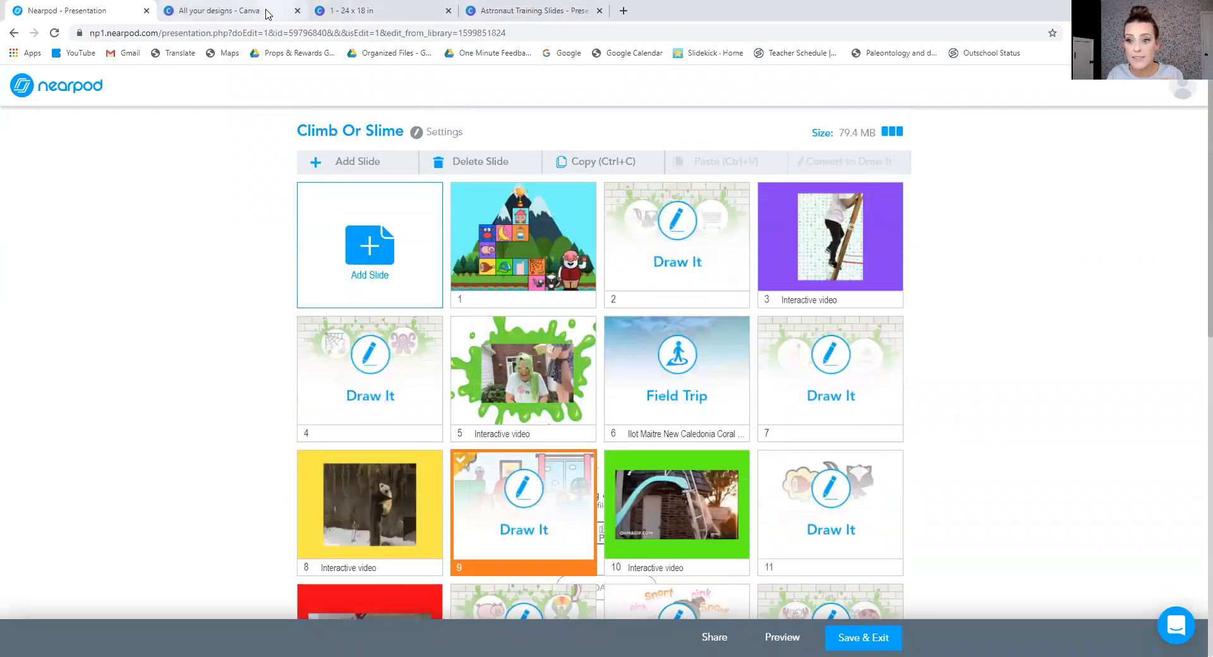
Switch to the 24 x 18 in Canva design, close the download settings and select the climbing cat page's background on page 3.
{"action": "left_click", "coordinate": [387, 16]}
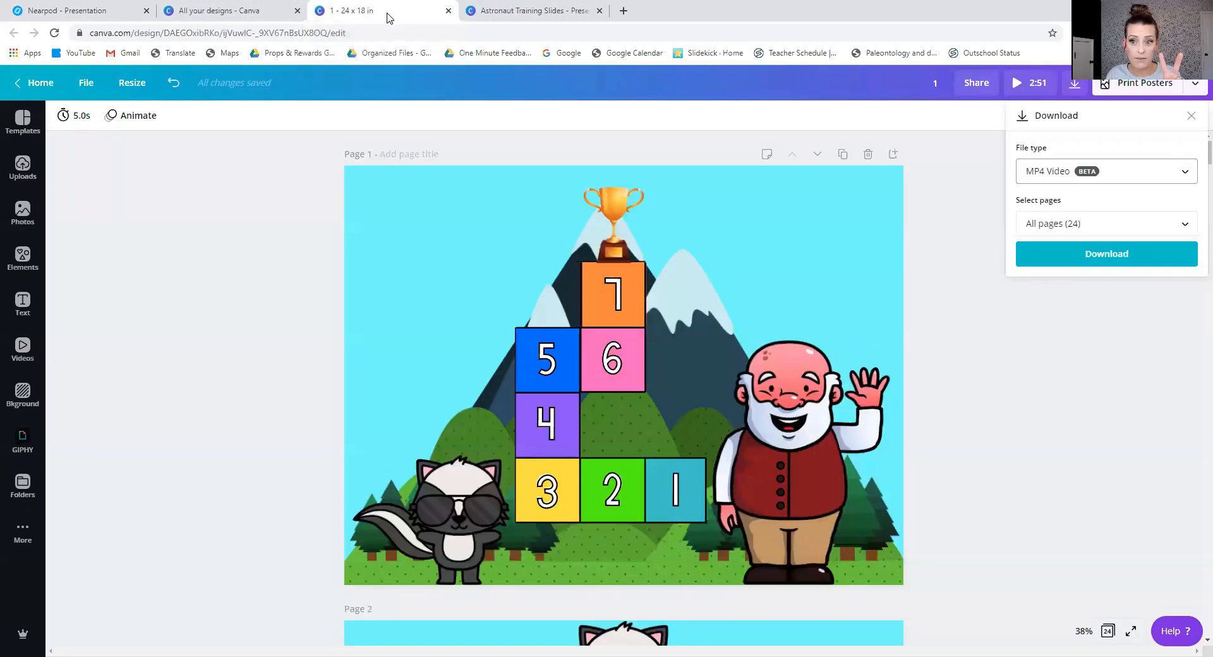
{"action": "left_click", "coordinate": [237, 378]}
{"action": "scroll", "coordinate": [238, 377], "scroll_direction": "down", "scroll_amount": 4}
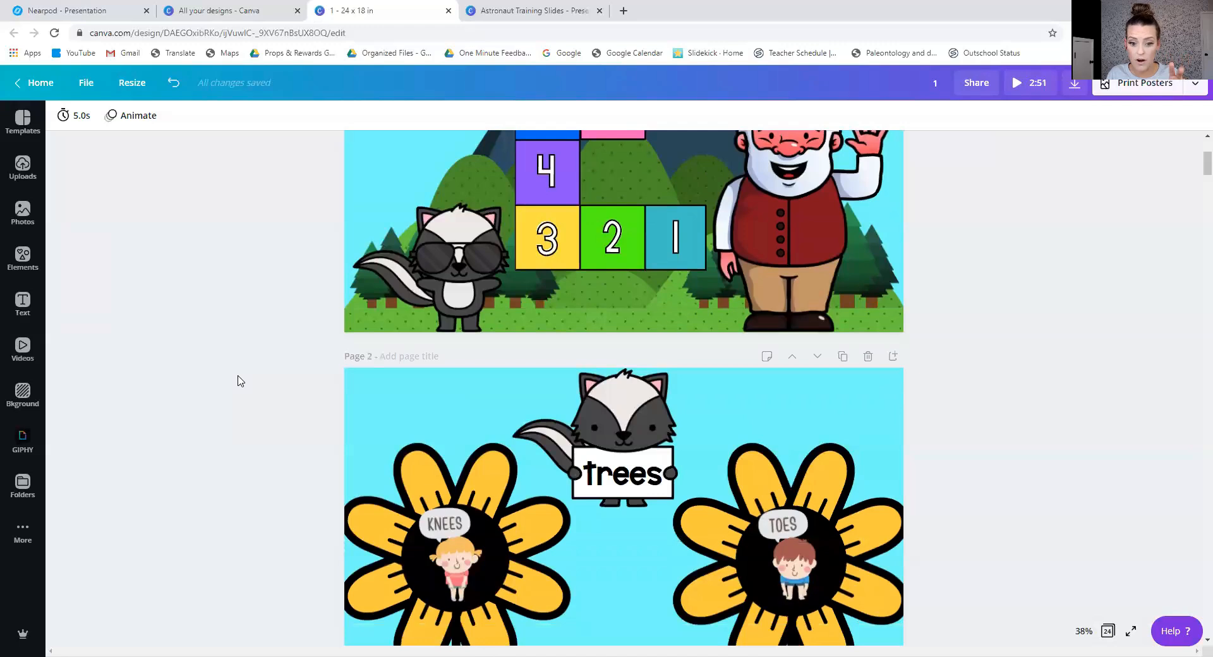
{"action": "scroll", "coordinate": [238, 379], "scroll_direction": "down", "scroll_amount": 8}
{"action": "left_click", "coordinate": [376, 411]}
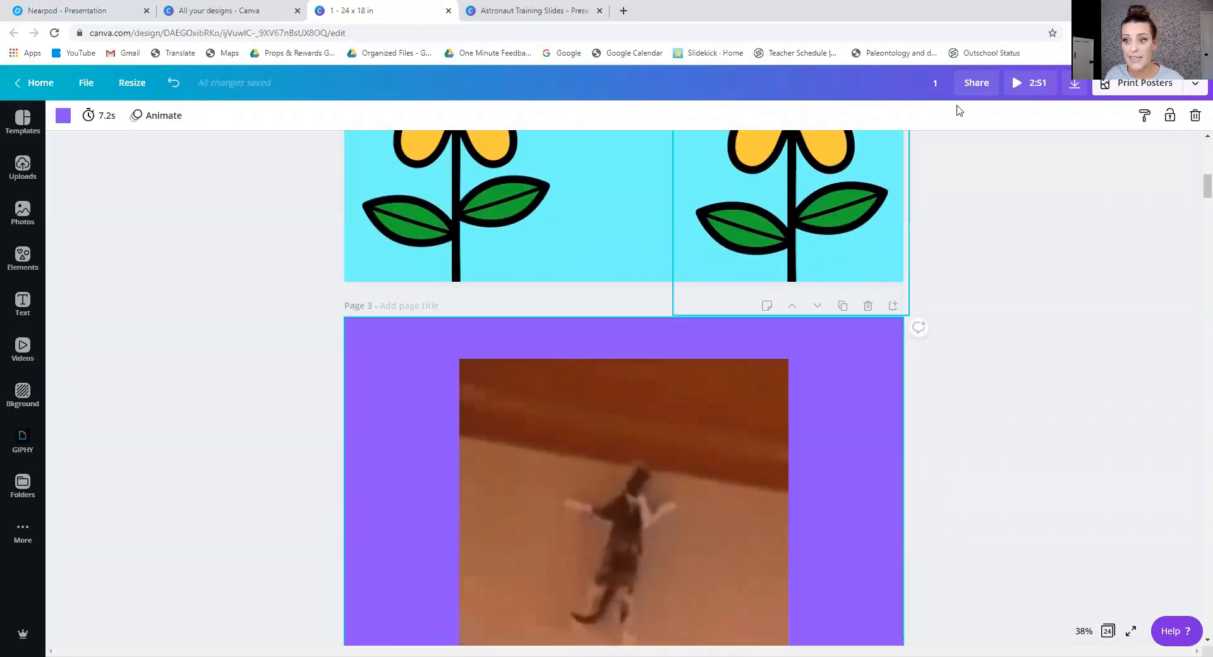
Limit the MP4 Video download to page 3 only and close the download settings.
{"action": "left_click", "coordinate": [1074, 83]}
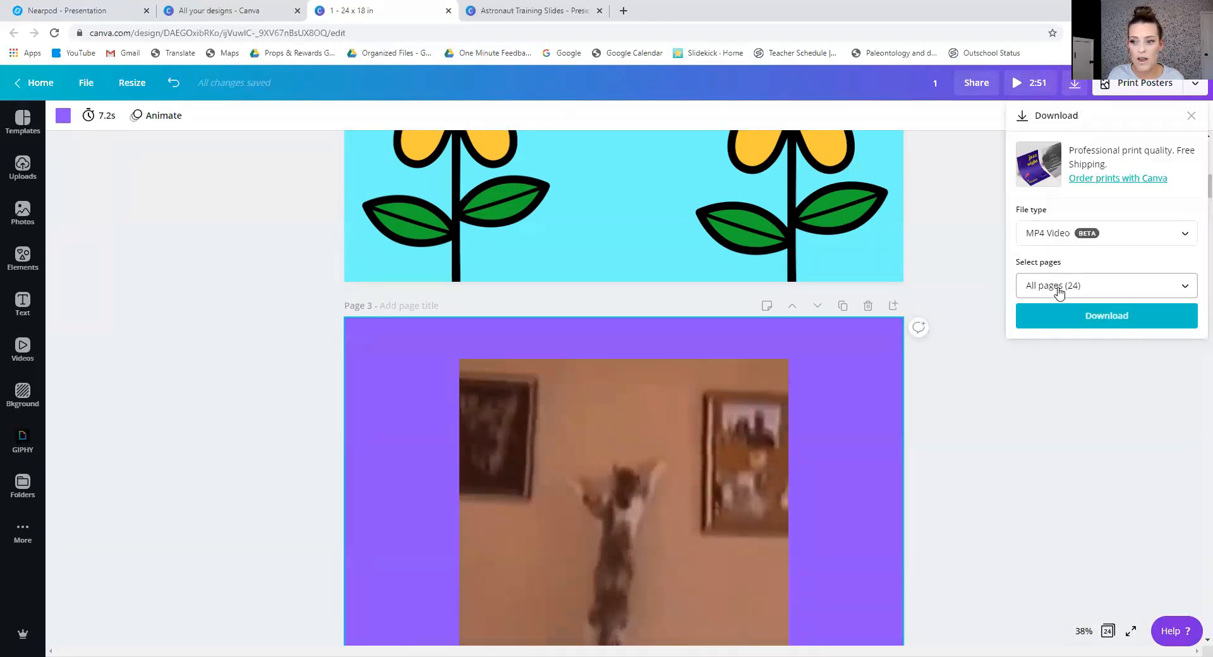
{"action": "left_click", "coordinate": [1059, 291]}
{"action": "left_click", "coordinate": [1085, 429]}
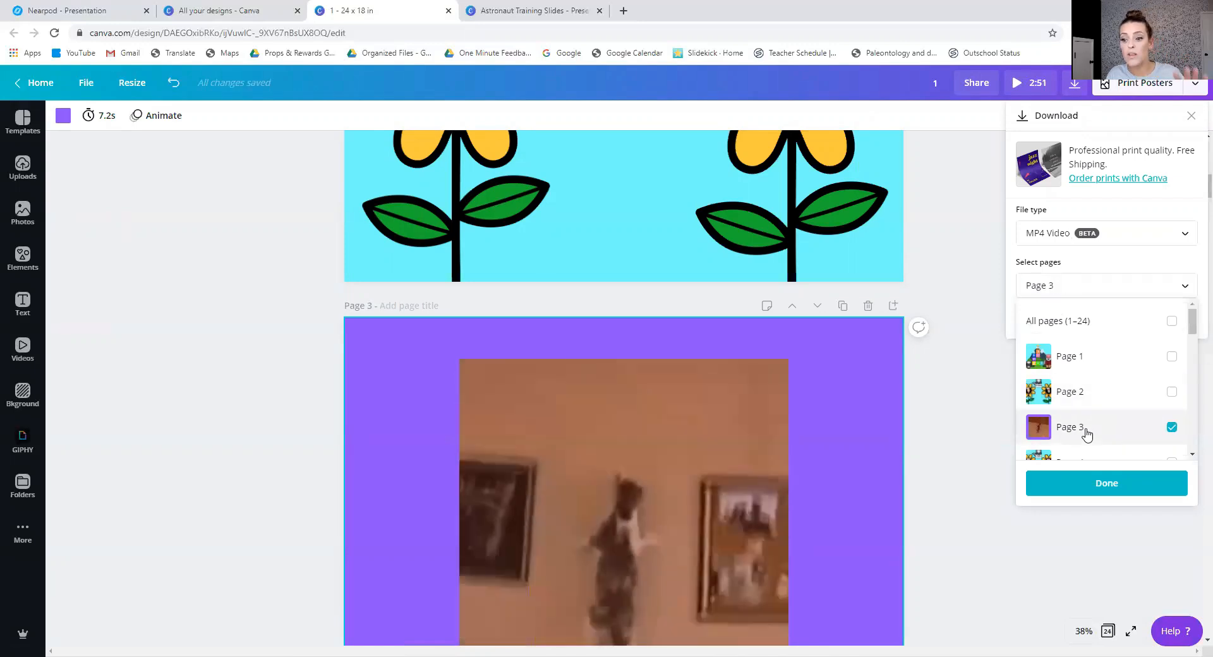
{"action": "left_click", "coordinate": [1072, 484]}
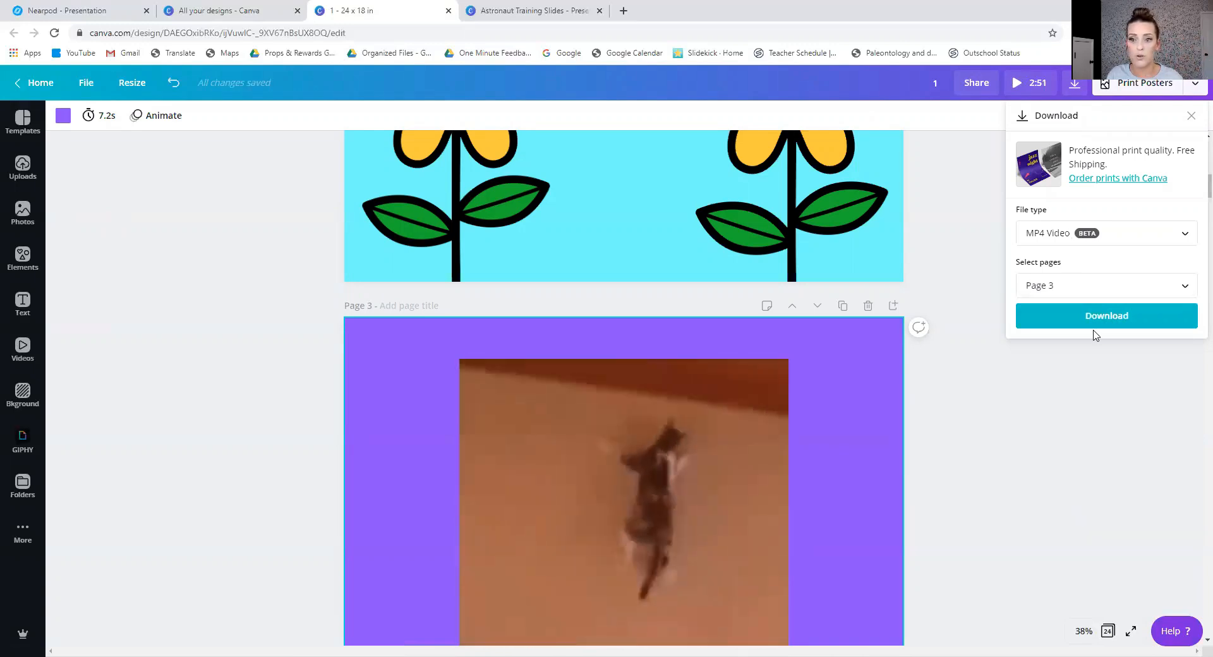
{"action": "left_click", "coordinate": [1095, 334]}
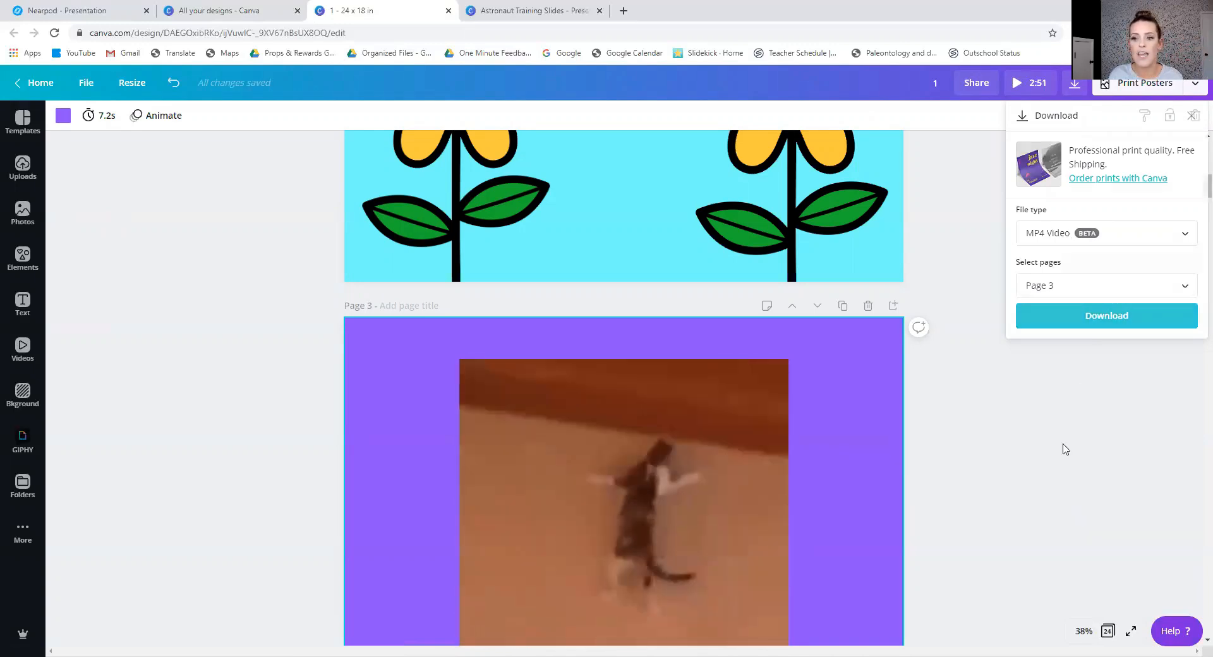
{"action": "left_click", "coordinate": [1065, 449]}
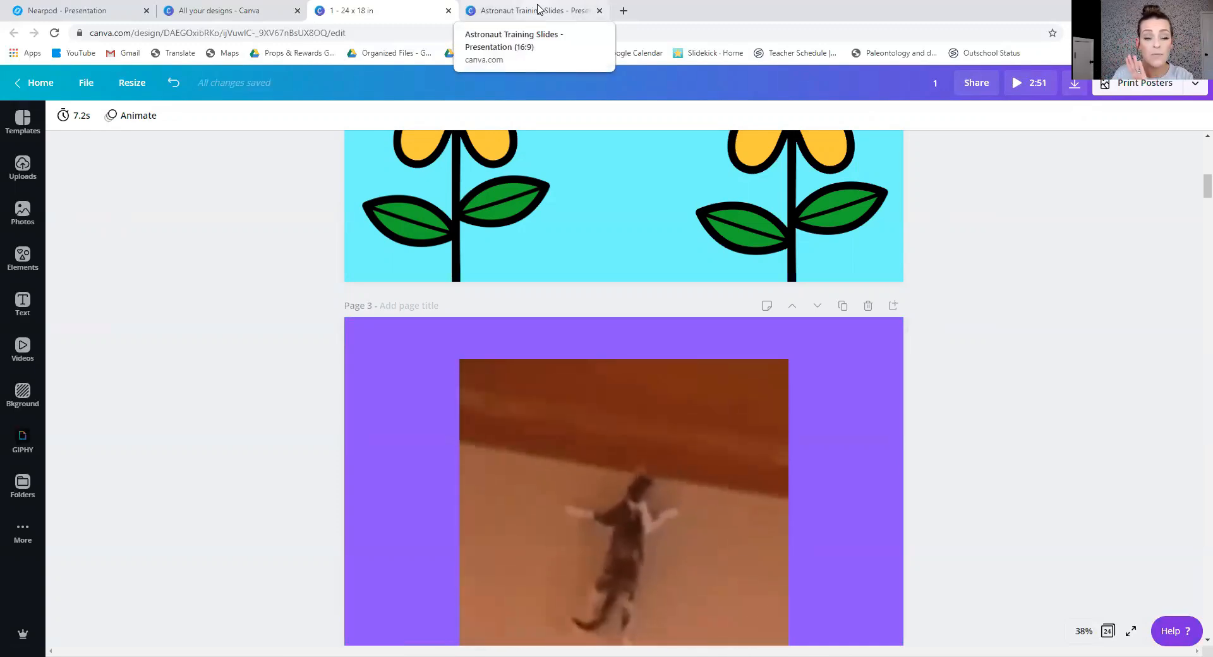
Switch to Nearpod, start adding a video slide by file upload, and view the computer's Climb or Slime videos without choosing one.
{"action": "left_click", "coordinate": [63, 10]}
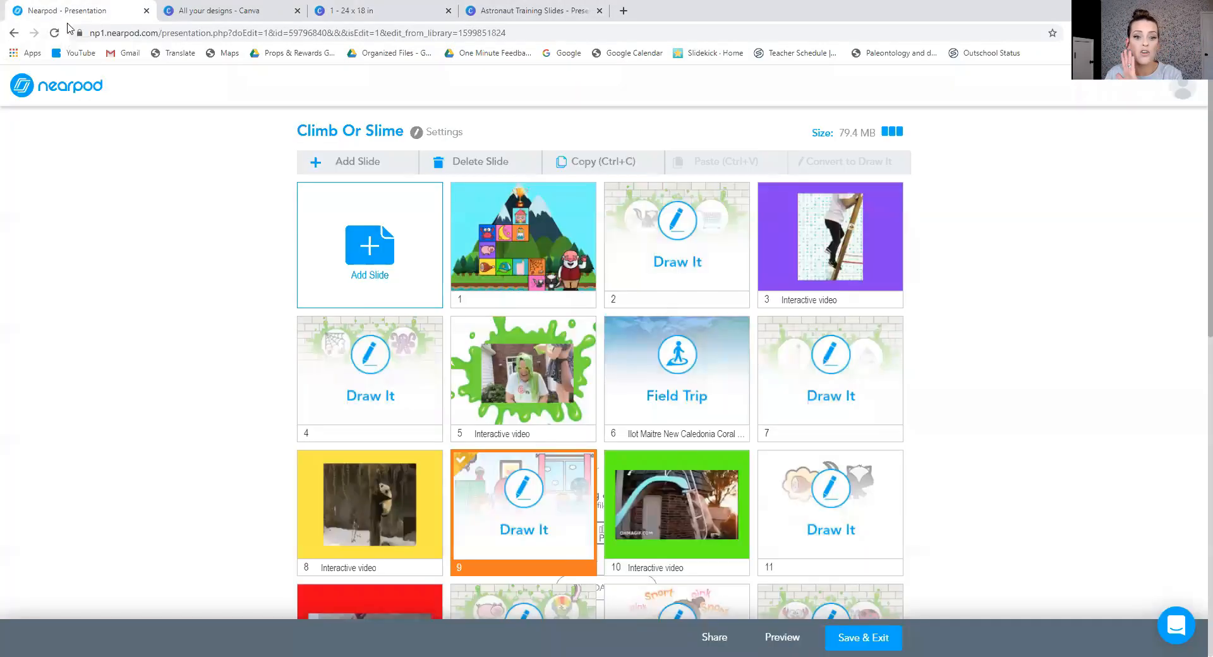
{"action": "left_click", "coordinate": [356, 279]}
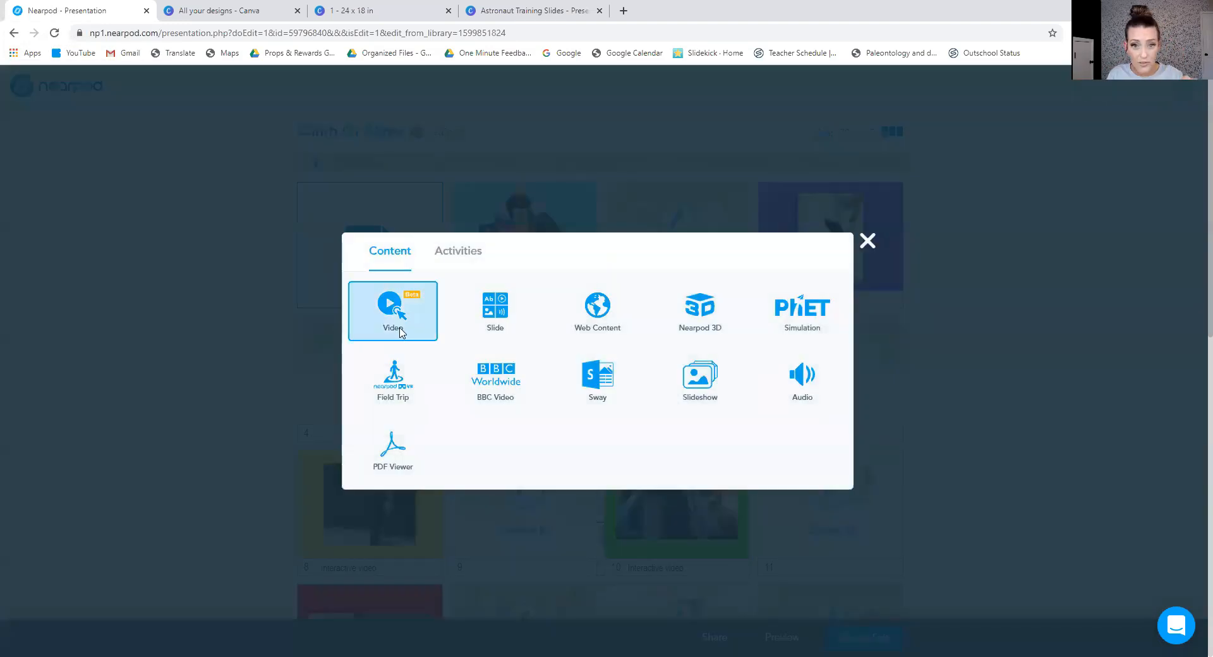
{"action": "left_click", "coordinate": [399, 331]}
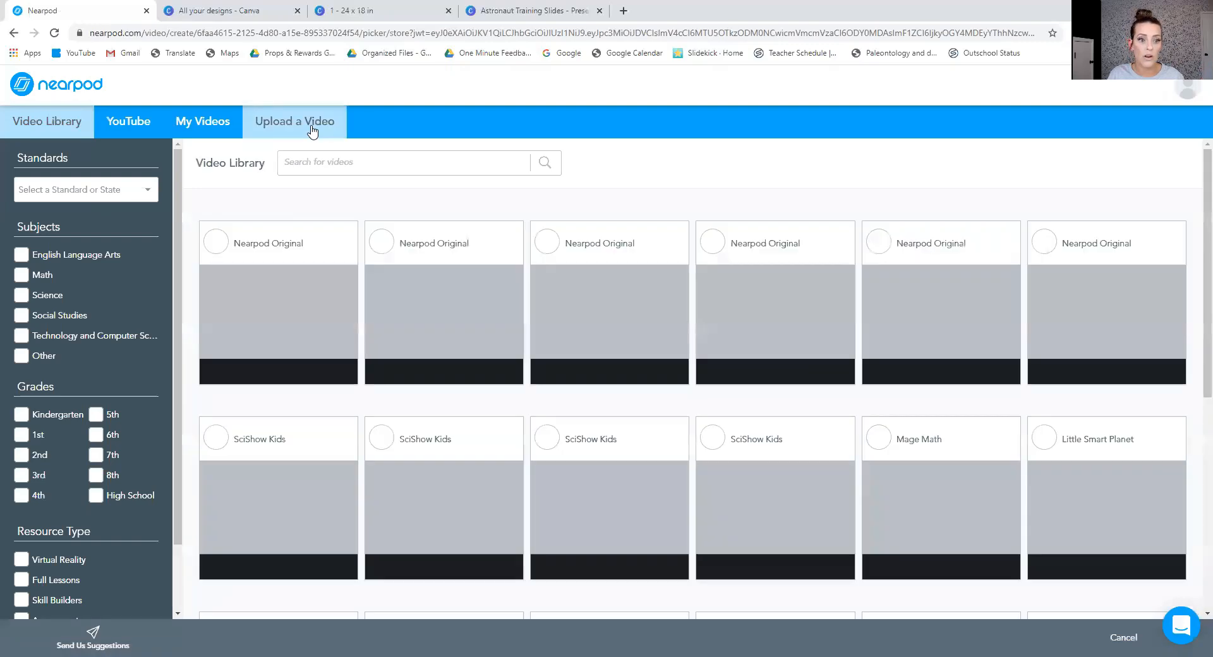
{"action": "left_click", "coordinate": [312, 132]}
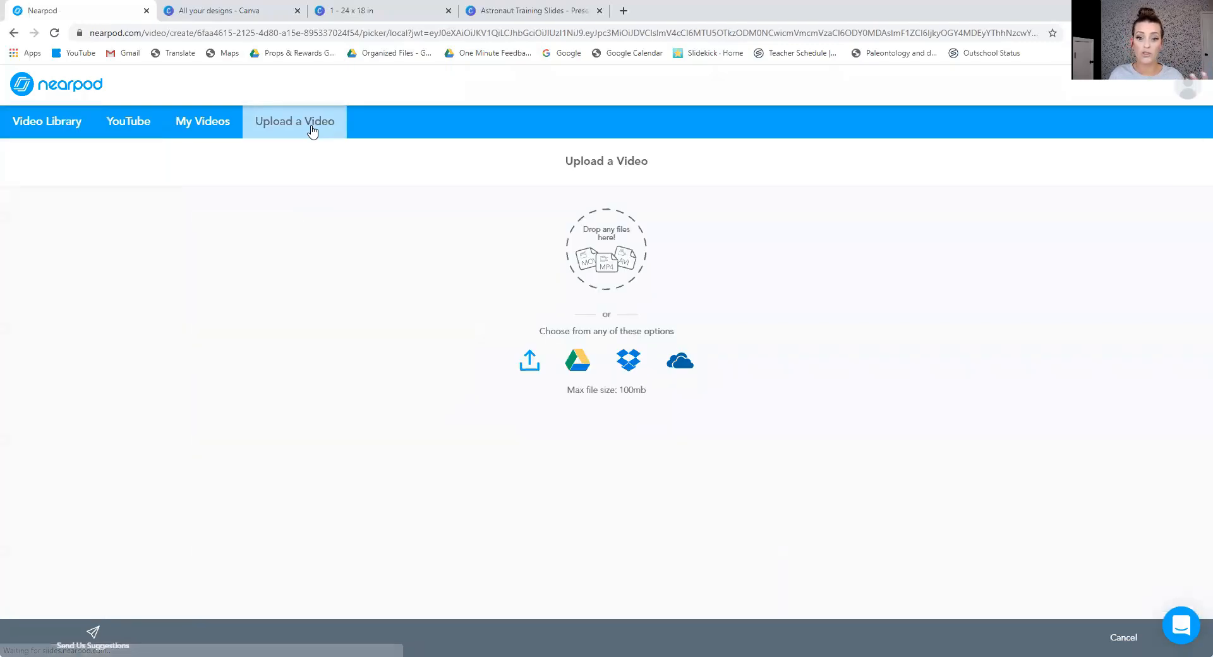
{"action": "left_click", "coordinate": [530, 360]}
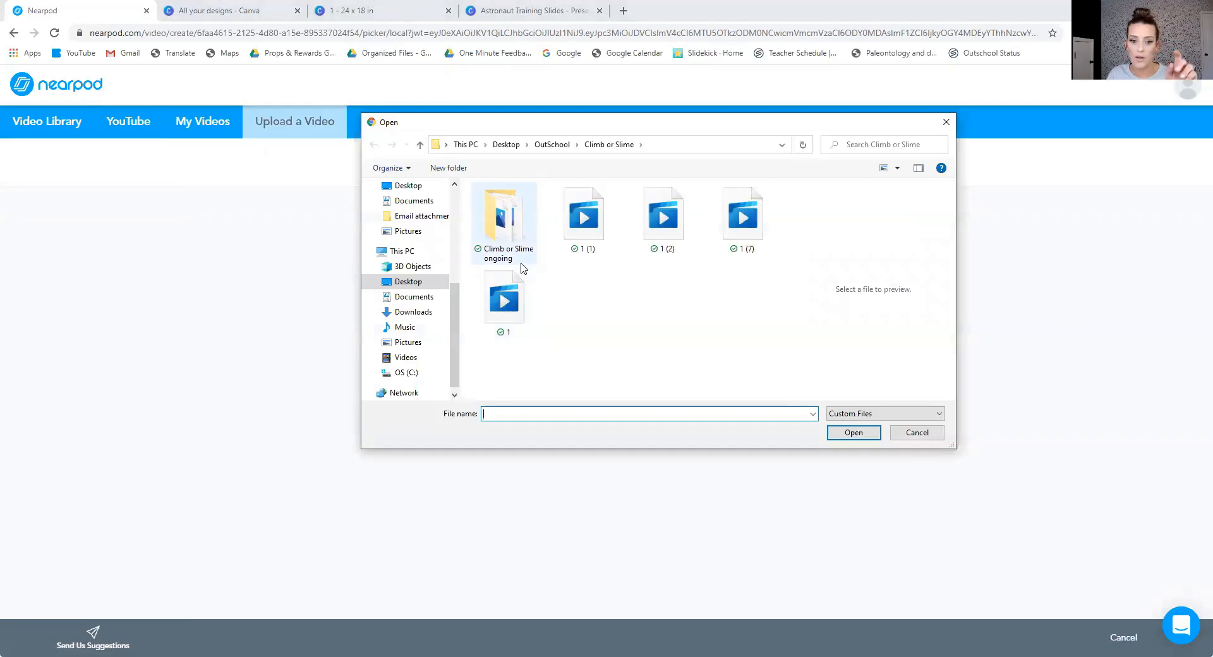
{"action": "left_click", "coordinate": [917, 433]}
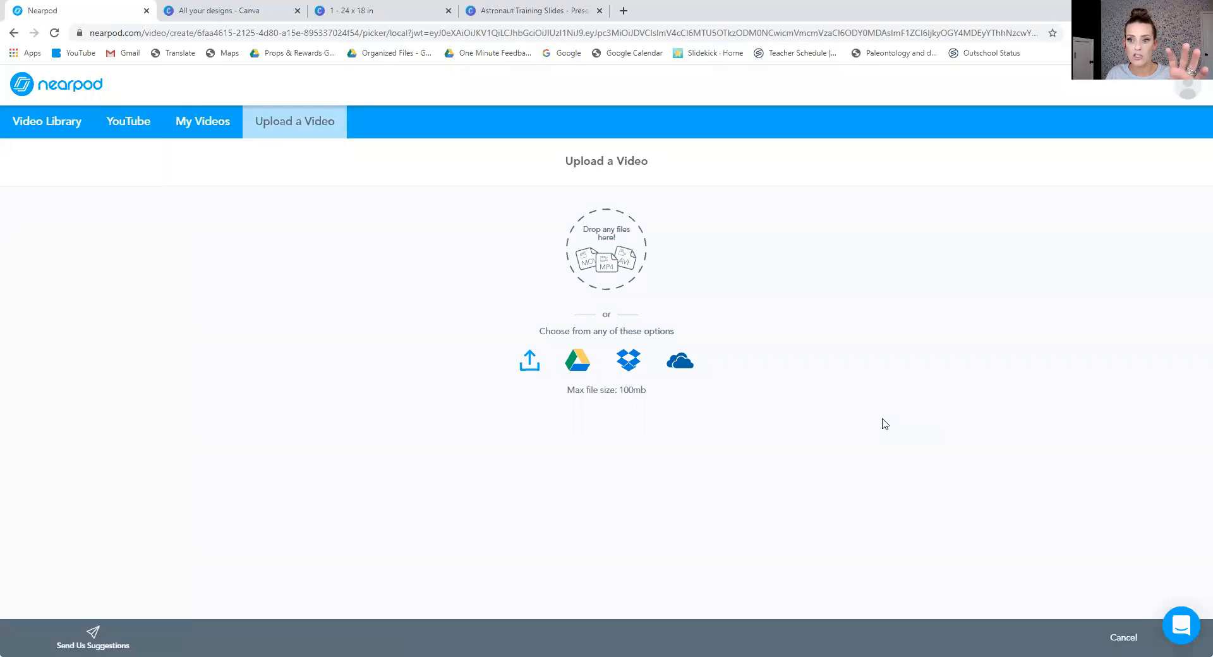